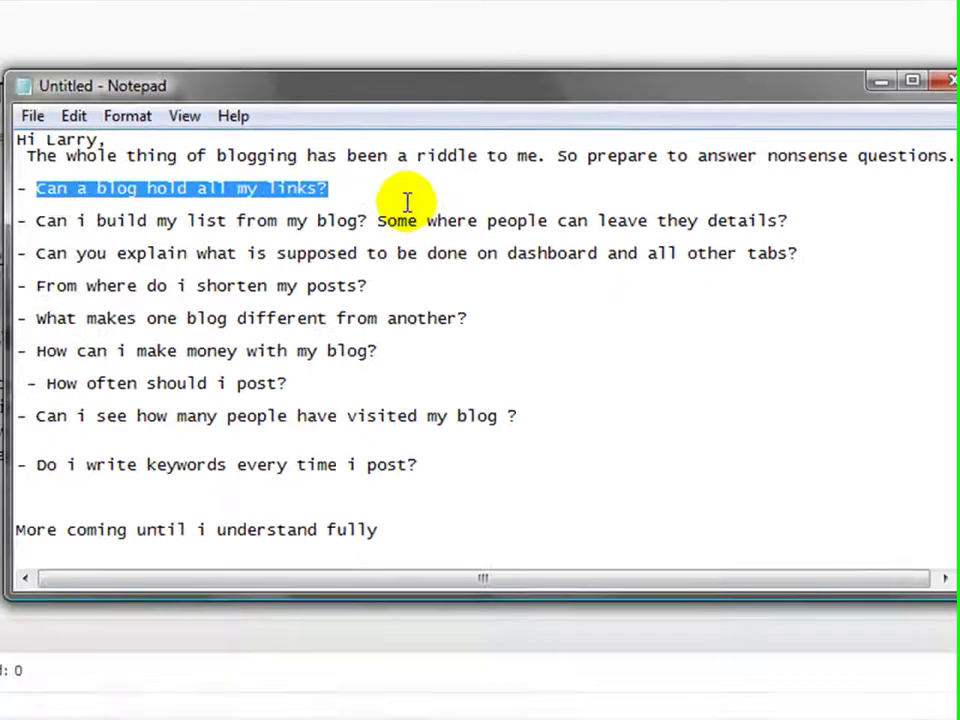
- Highlight the question "Can a blog hold all my links?" in the notes and minimize the notes window
left_click(280, 239)
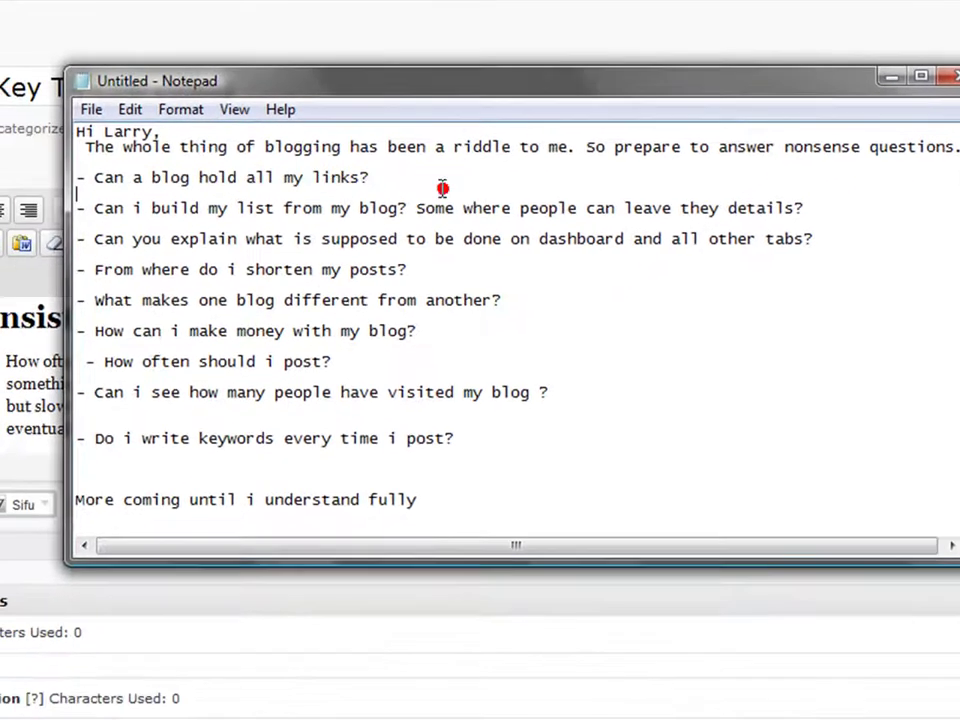
left_click_drag(408, 182, 81, 180)
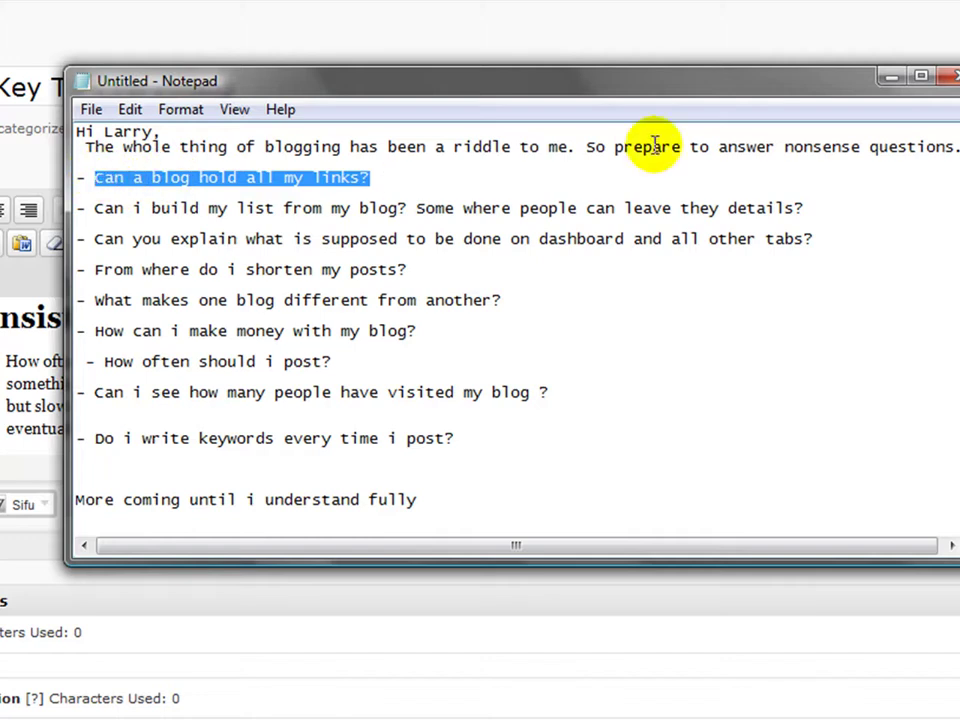
left_click(888, 78)
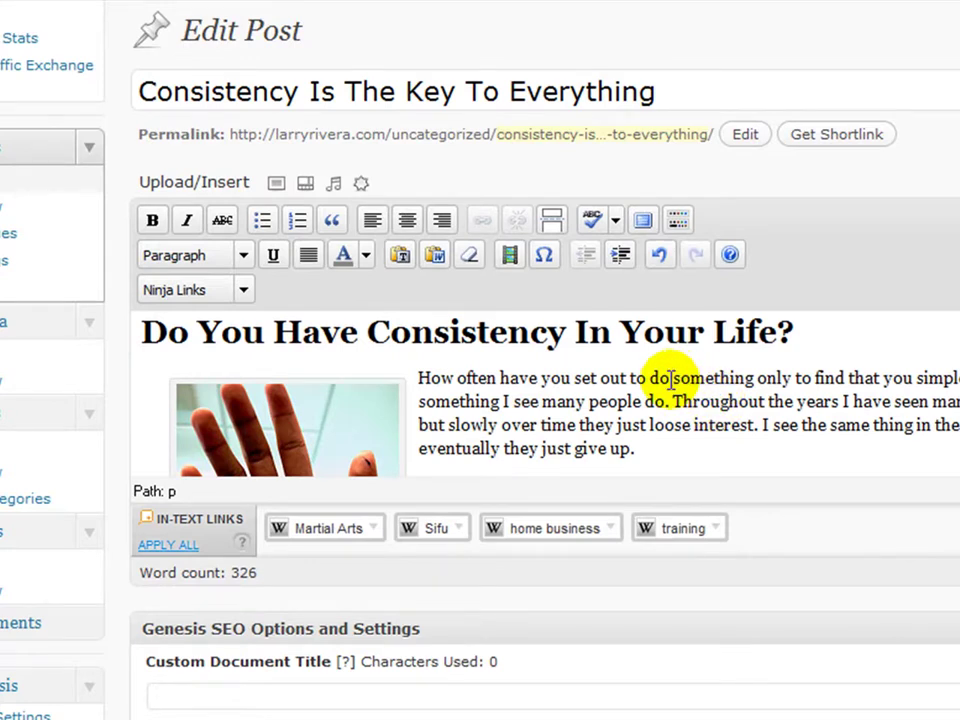
- Link the words "something only to find that you" in the first paragraph to the blog's home page address, opening in a new window
left_click_drag(670, 379, 916, 388)
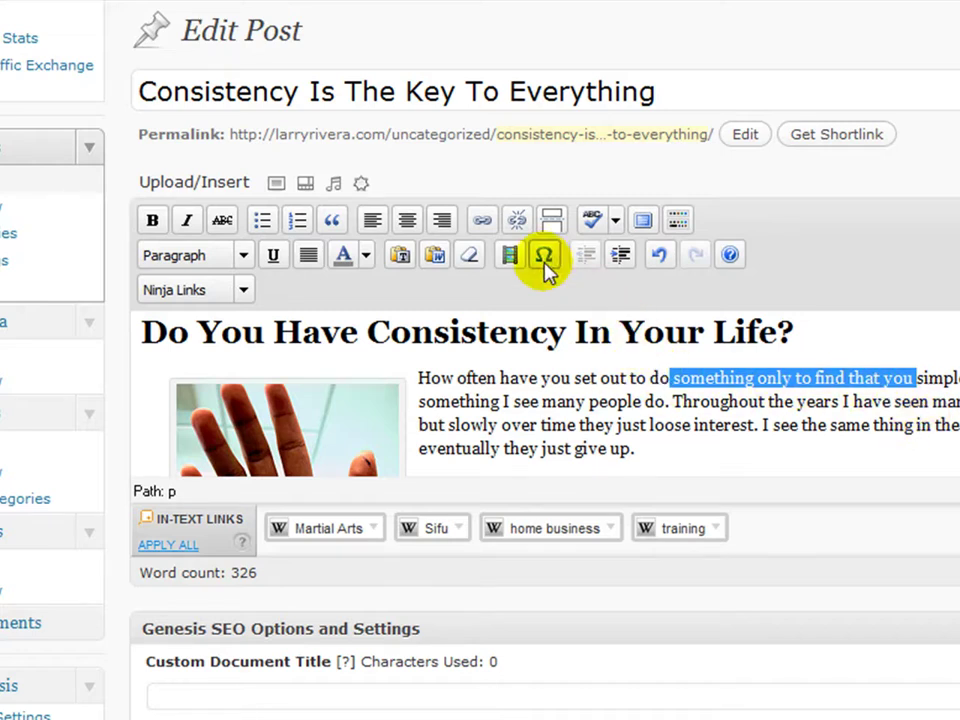
left_click(480, 222)
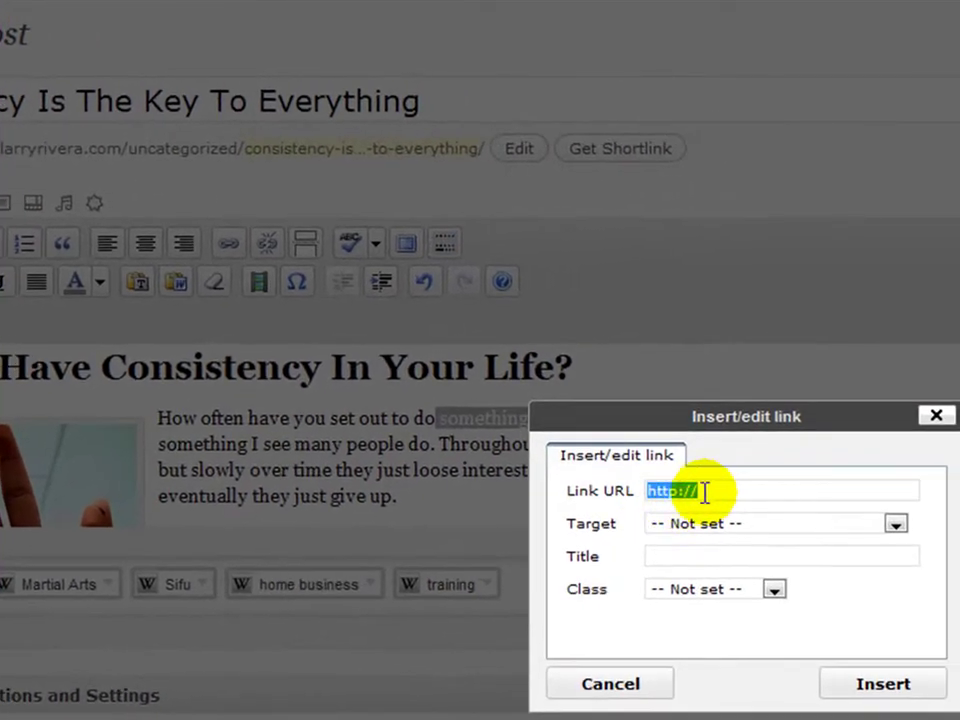
left_click(882, 449)
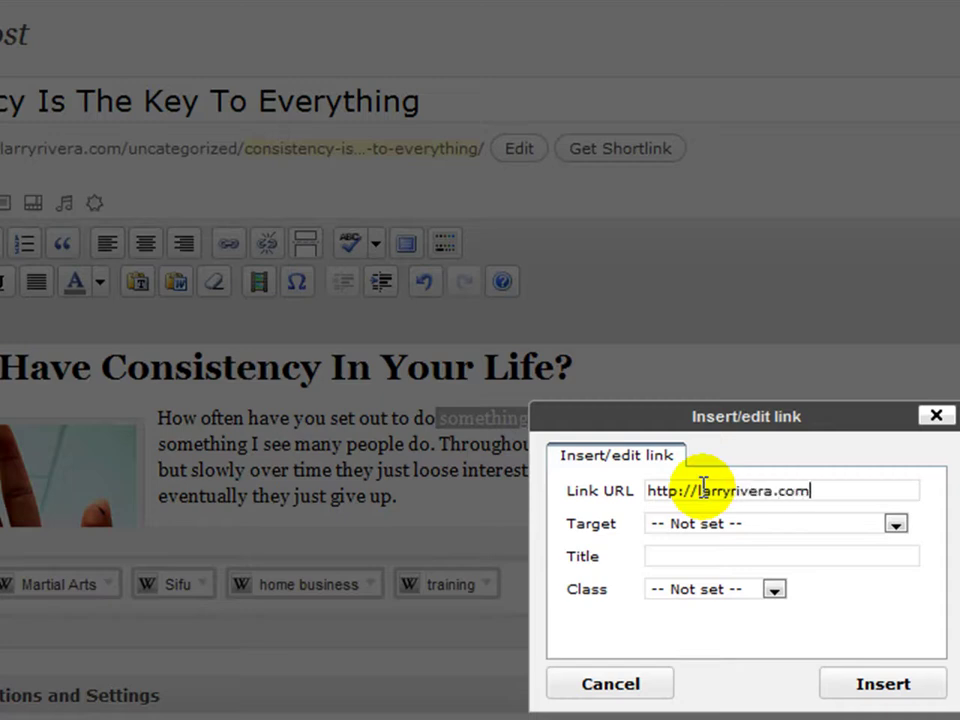
left_click_drag(620, 524, 568, 527)
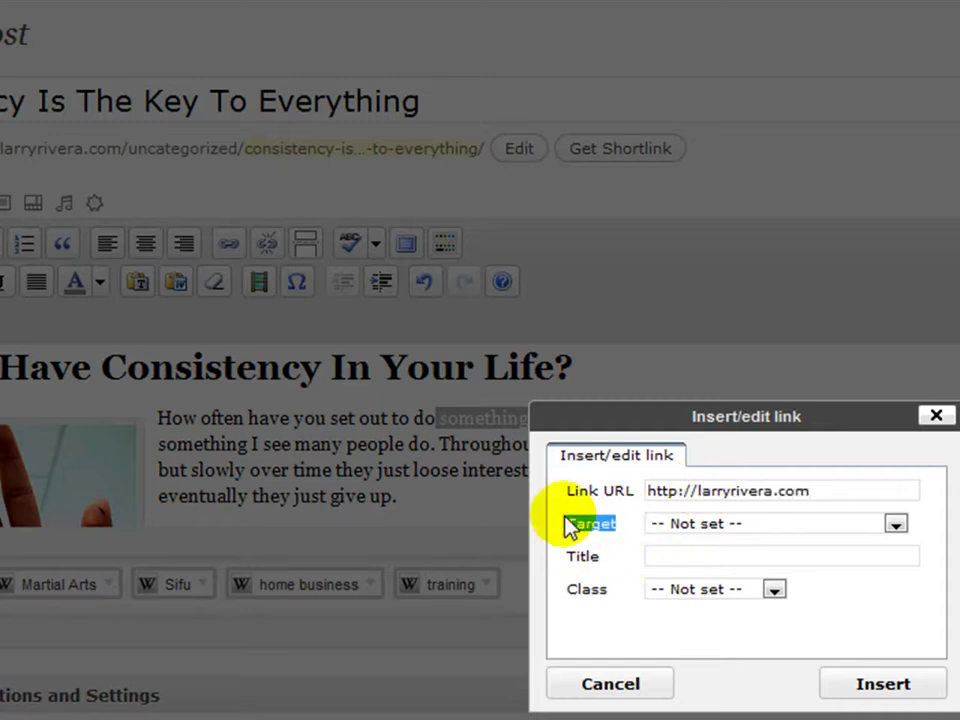
left_click(896, 523)
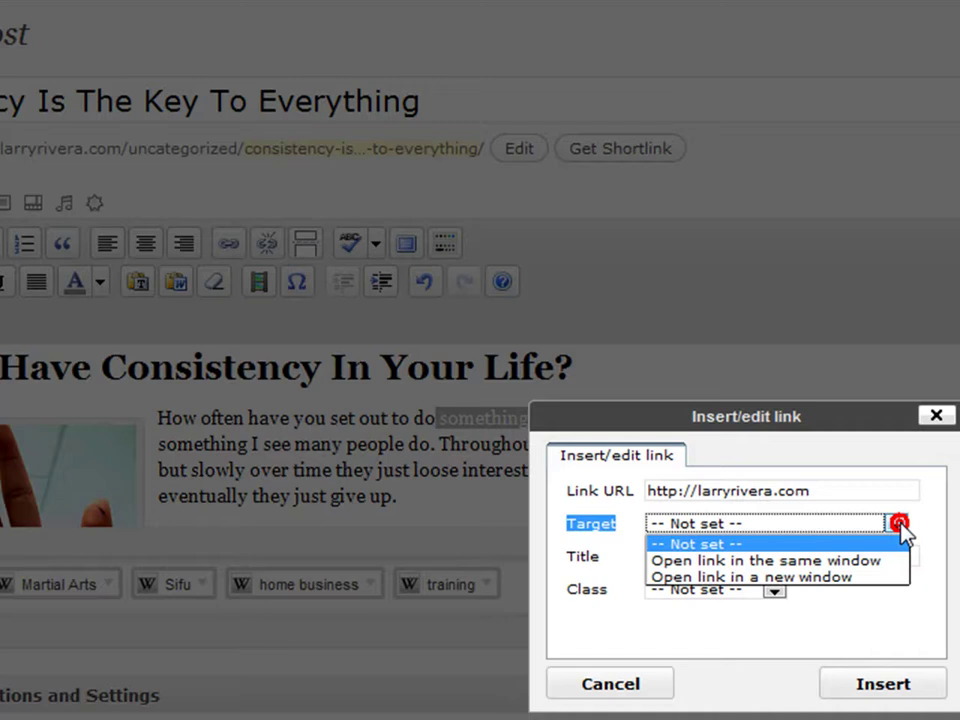
left_click(856, 577)
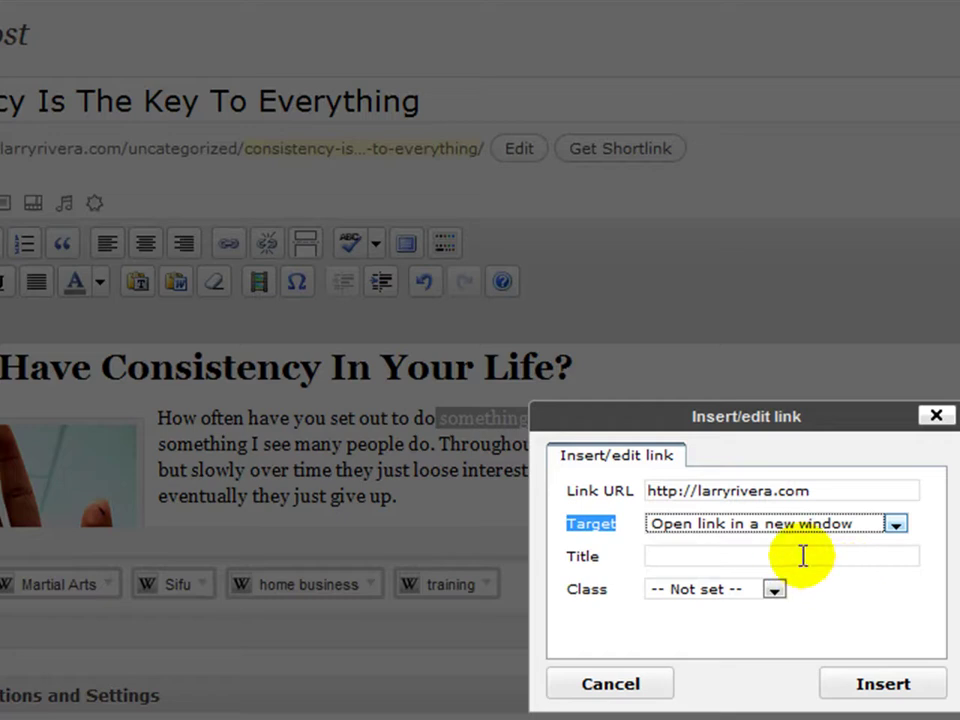
left_click(701, 564)
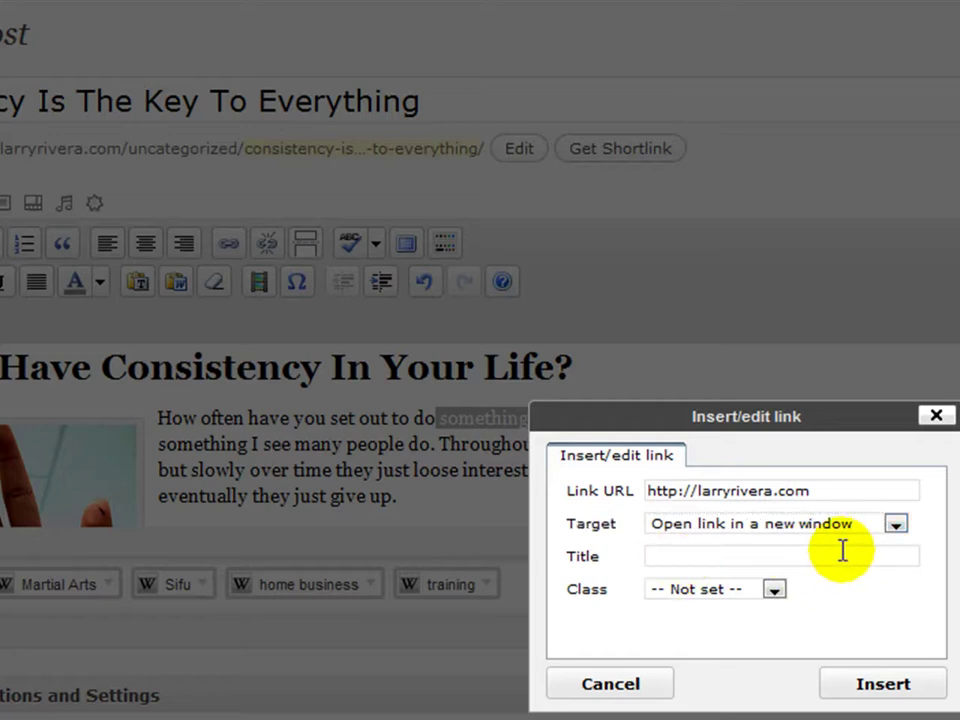
left_click(774, 590)
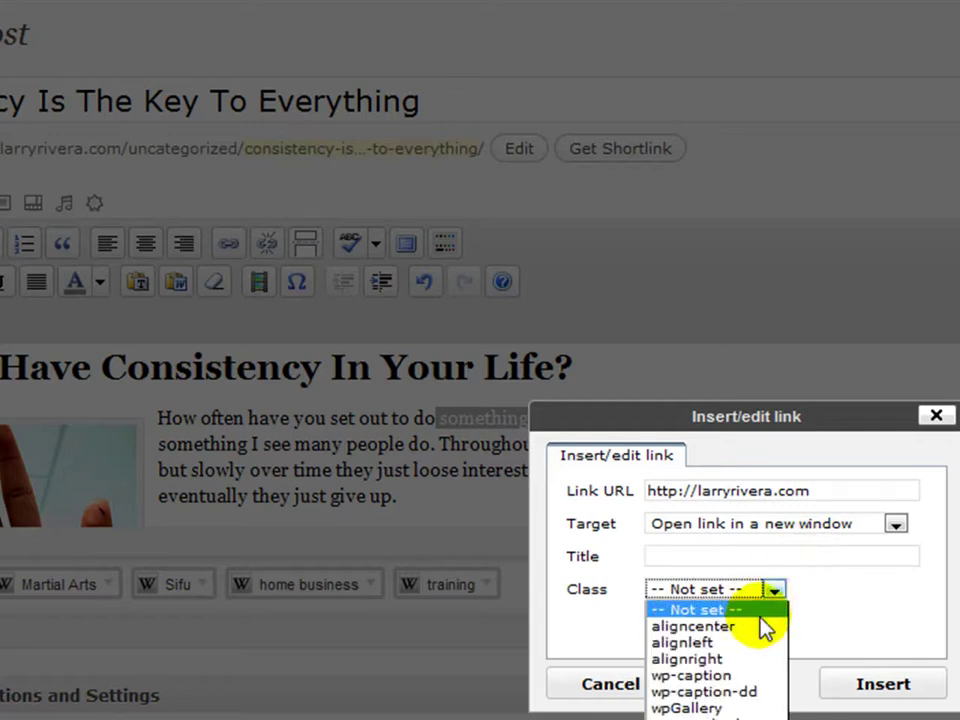
left_click(707, 553)
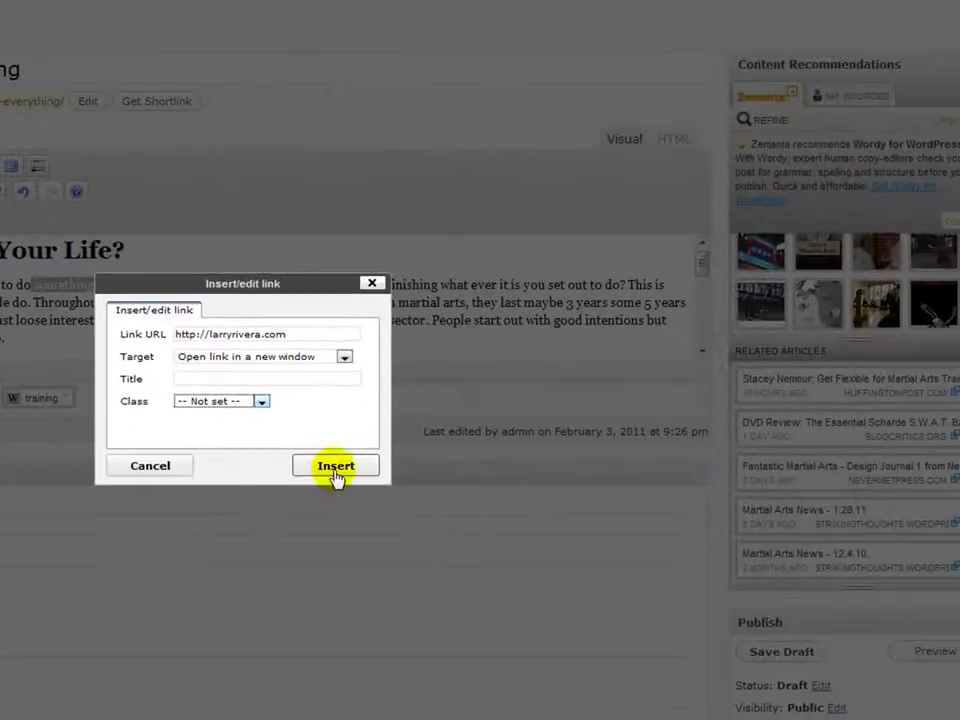
left_click(839, 666)
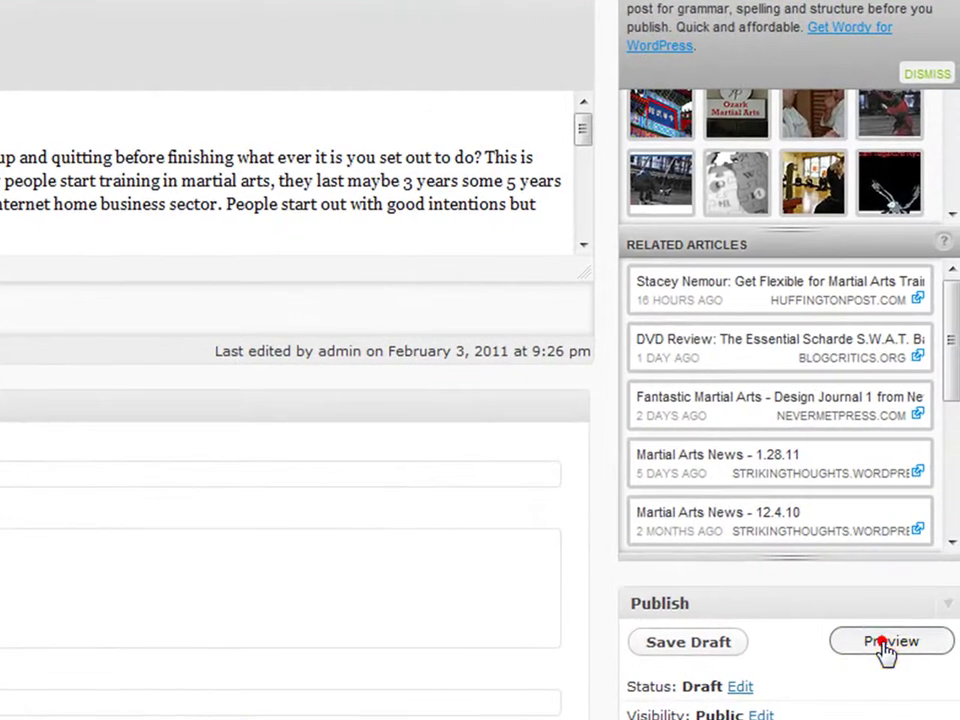
- Test the inserted link from a preview of the post, and undo the link in the editor
left_click(890, 645)
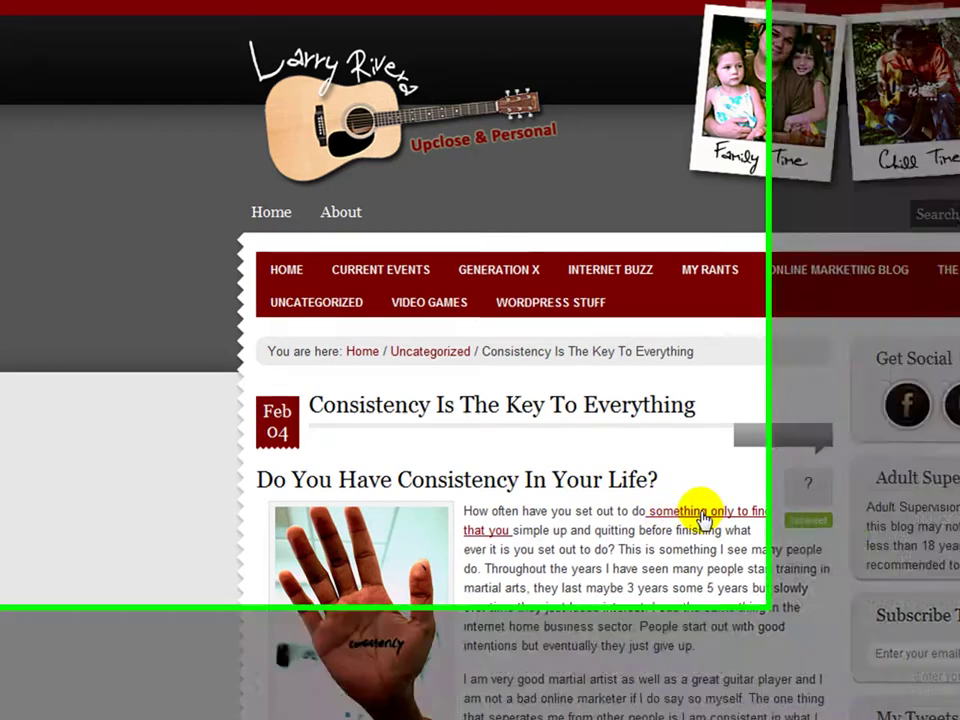
left_click(702, 513)
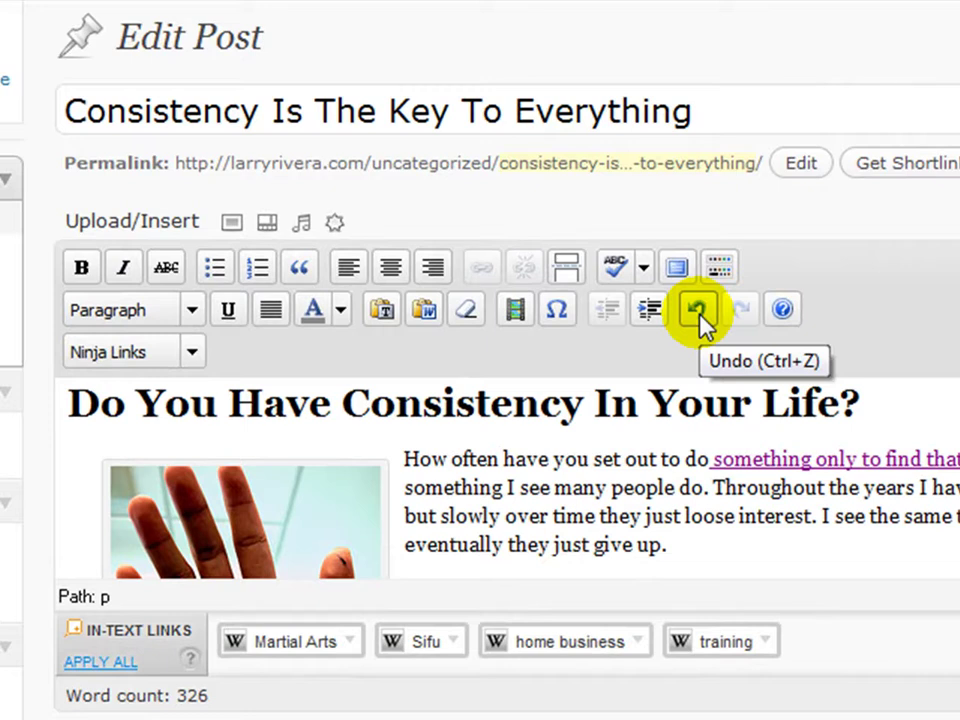
left_click(698, 312)
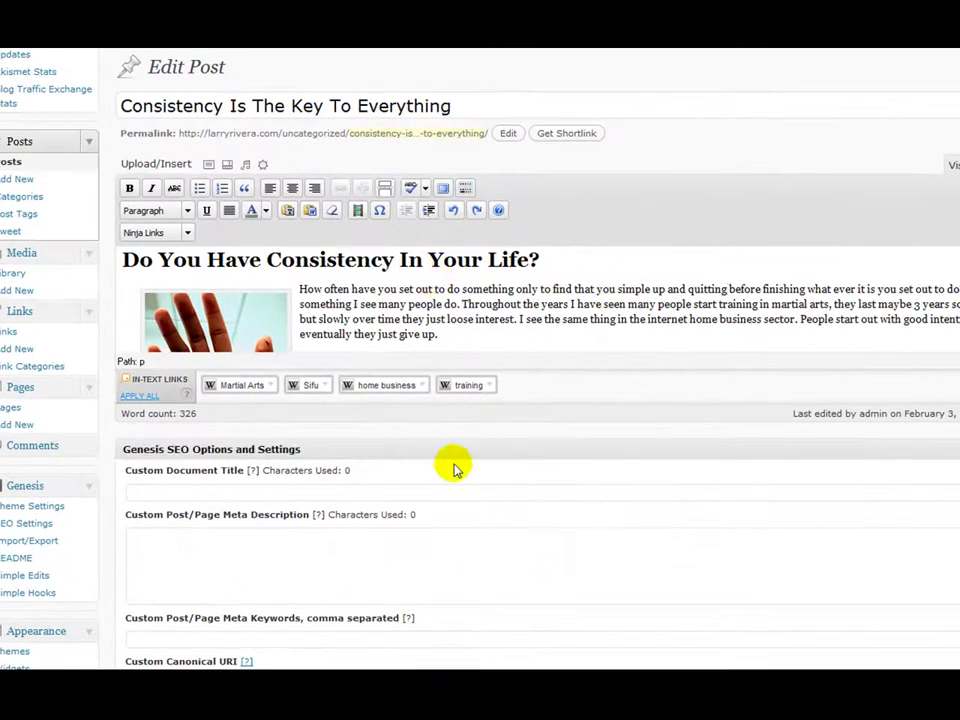
- Reread the highlighted question in the notes and look through the rest of the post's text
left_click(638, 676)
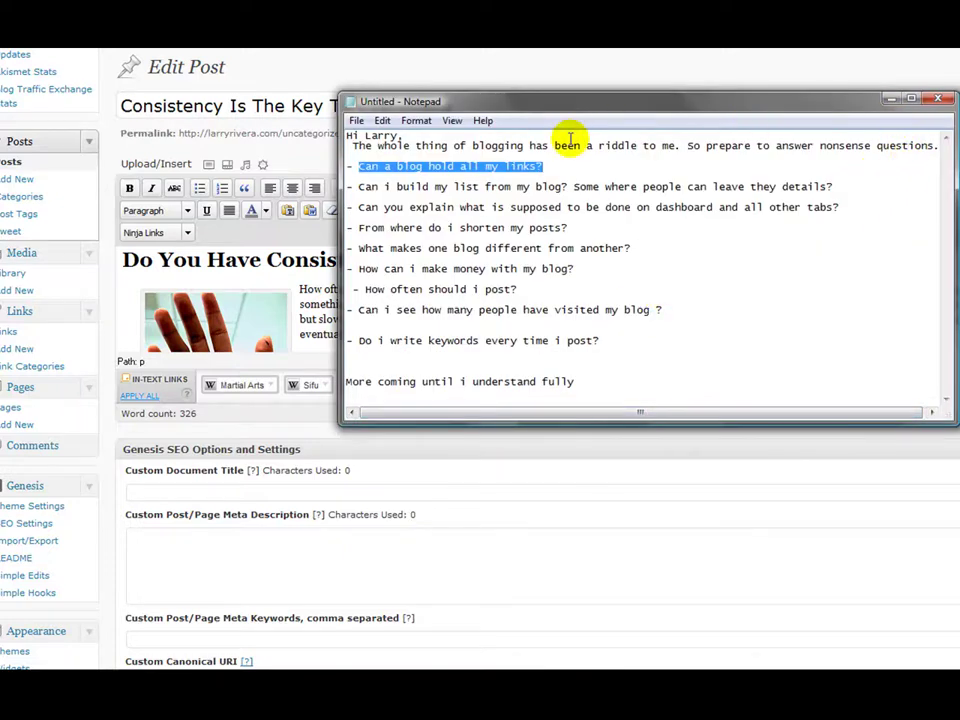
left_click(889, 100)
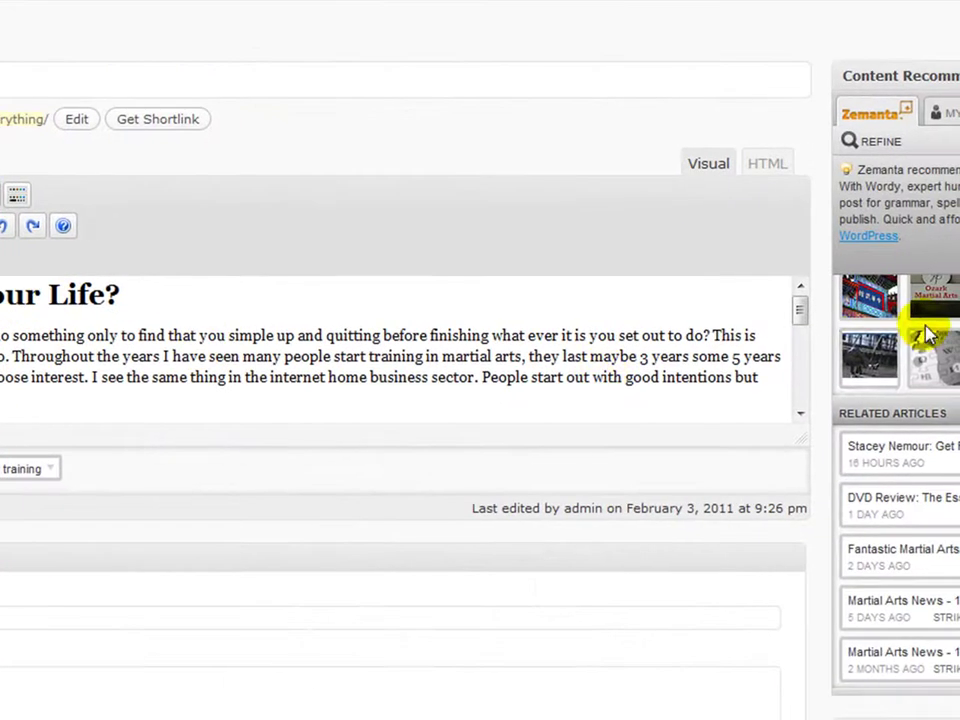
left_click_drag(804, 311, 805, 379)
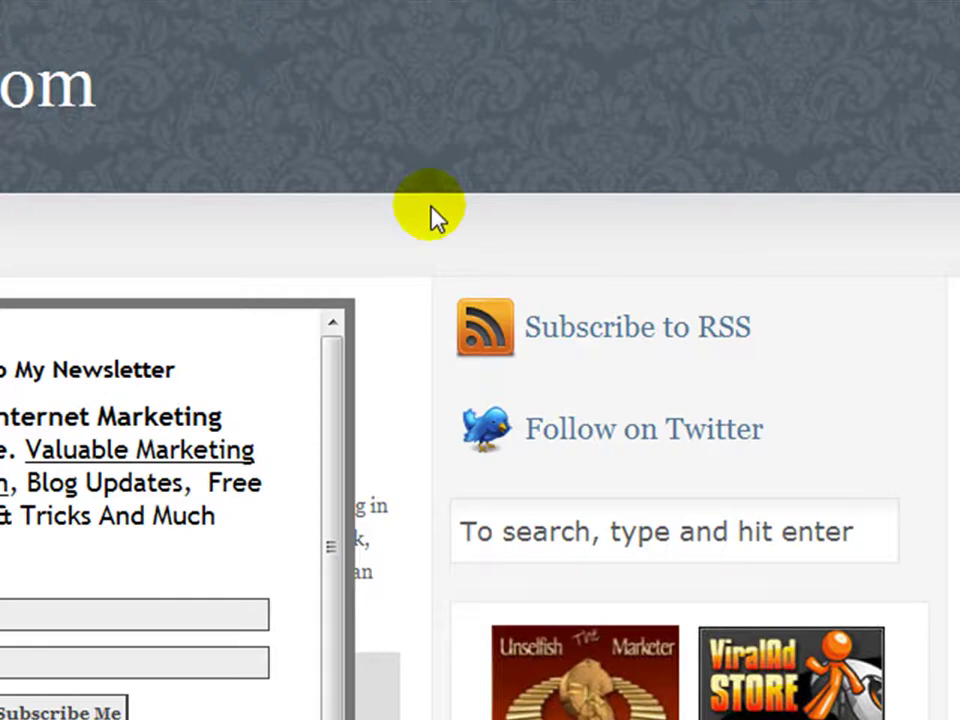
- Examine where the network marketing blog places links: the sidebar banners, the Blogroll, the more links section and the footer widgets
scroll(915, 497, "down", 3)
scroll(761, 461, "up", 3)
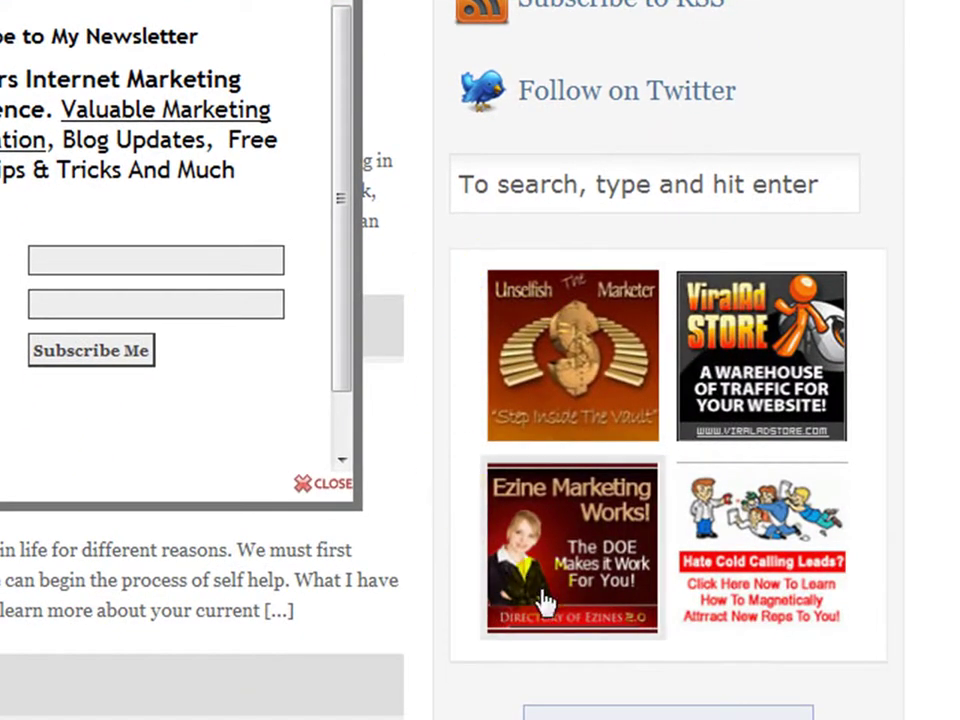
scroll(864, 611, "down", 10)
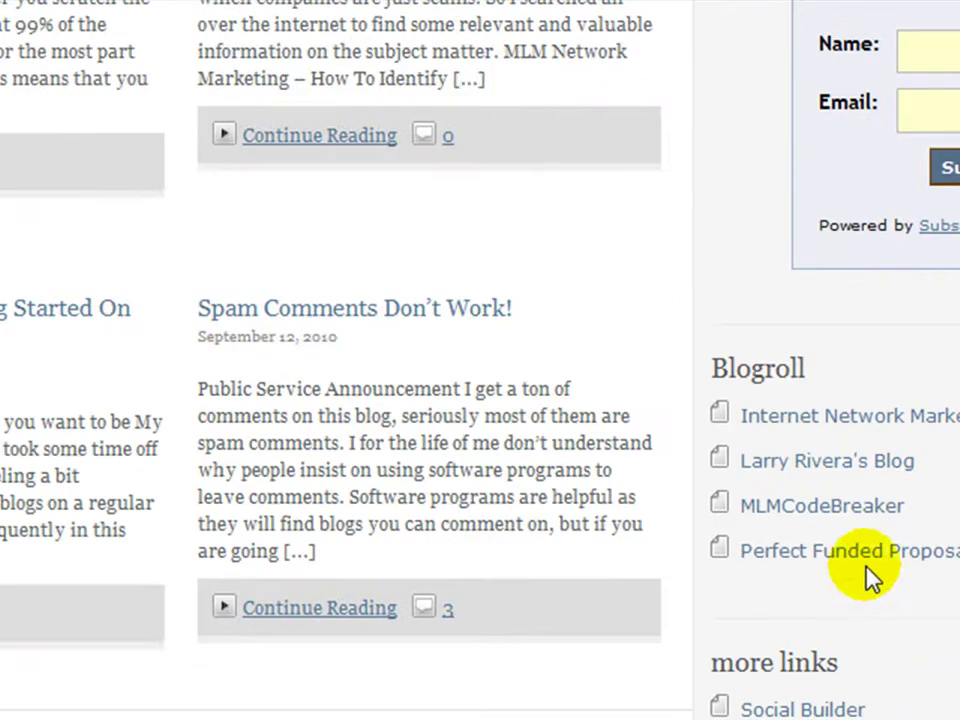
scroll(879, 381, "up", 7)
scroll(879, 381, "up", 6)
scroll(878, 388, "down", 15)
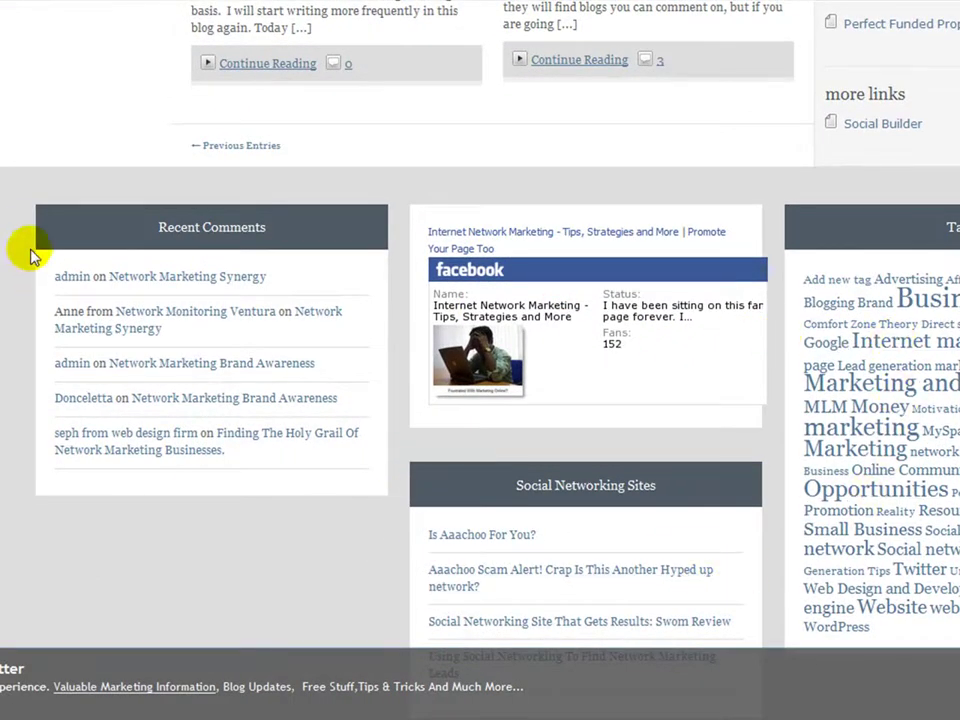
scroll(32, 253, "up", 14)
scroll(40, 253, "down", 4)
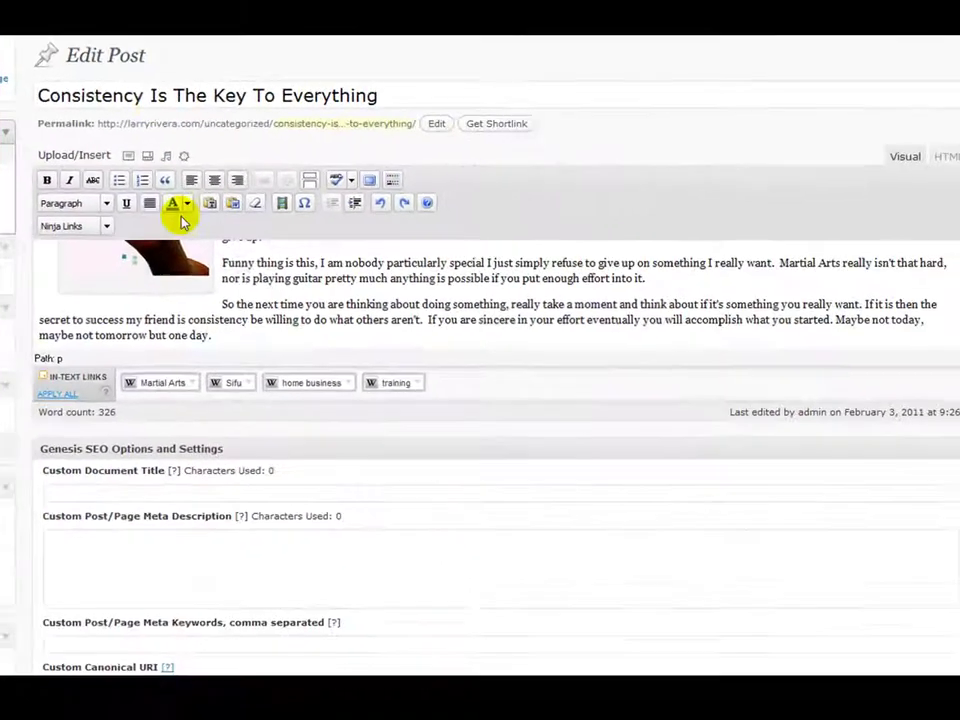
- Bring the notes back, highlight the question "Can i build my list from my blog?" and minimize the notes window
left_click(602, 670)
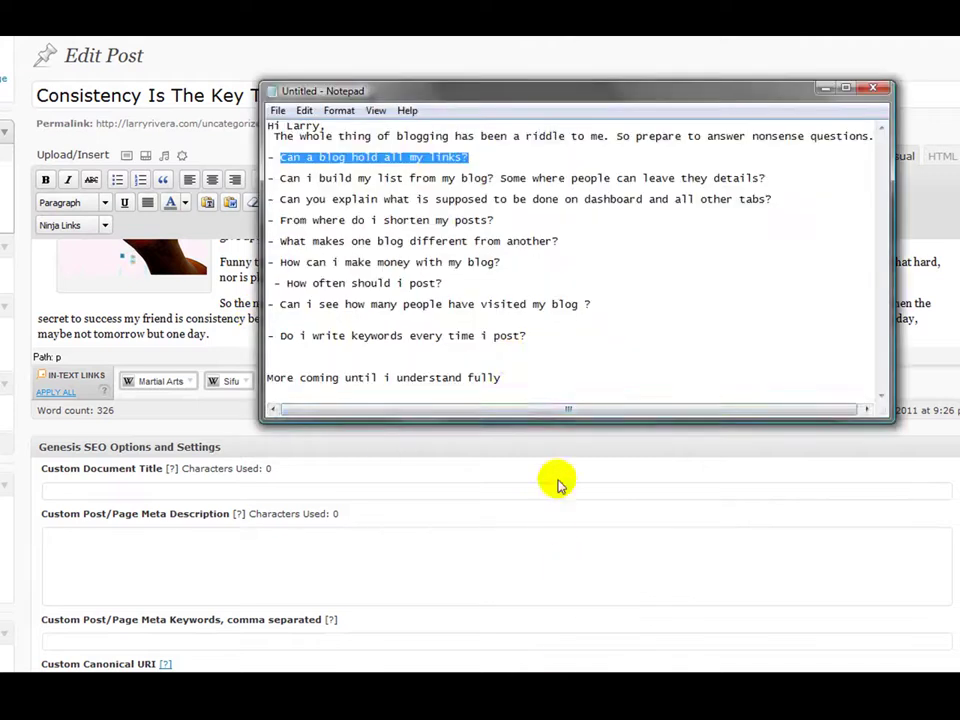
left_click(366, 181)
left_click_drag(281, 178, 491, 181)
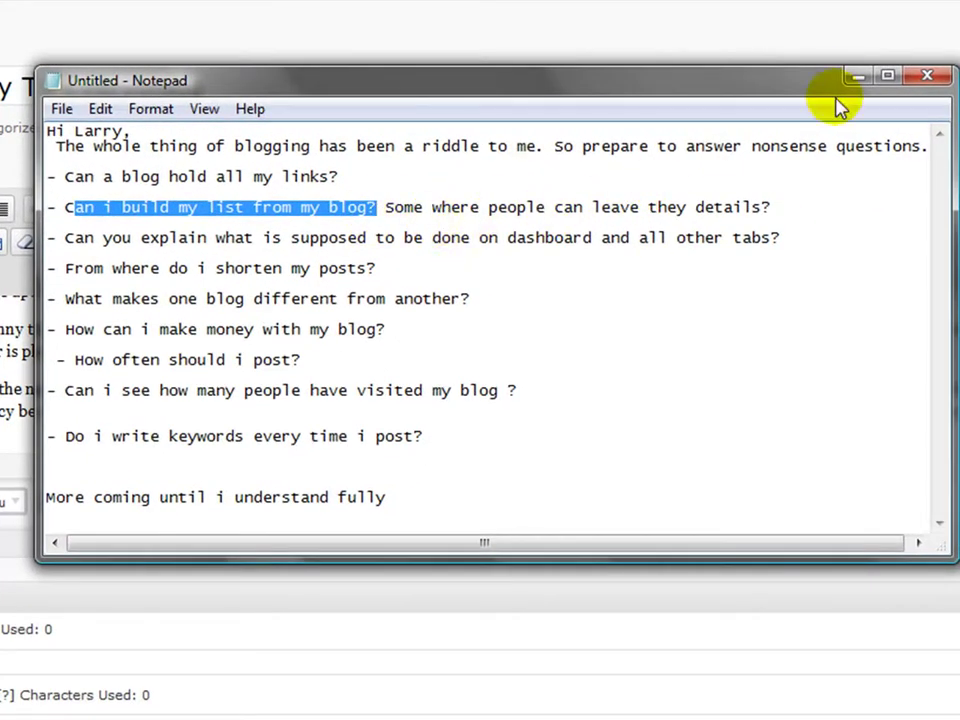
left_click(857, 76)
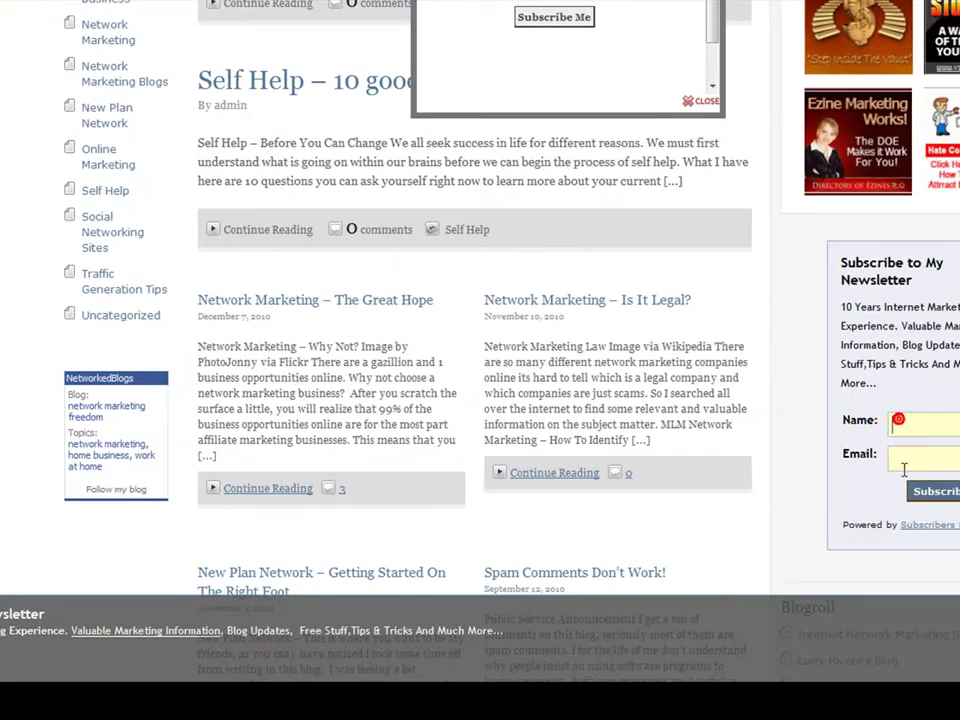
- Examine the name and email fields of the newsletter forms in the blog's sidebar, pop-up box and footer bar
left_click(904, 475)
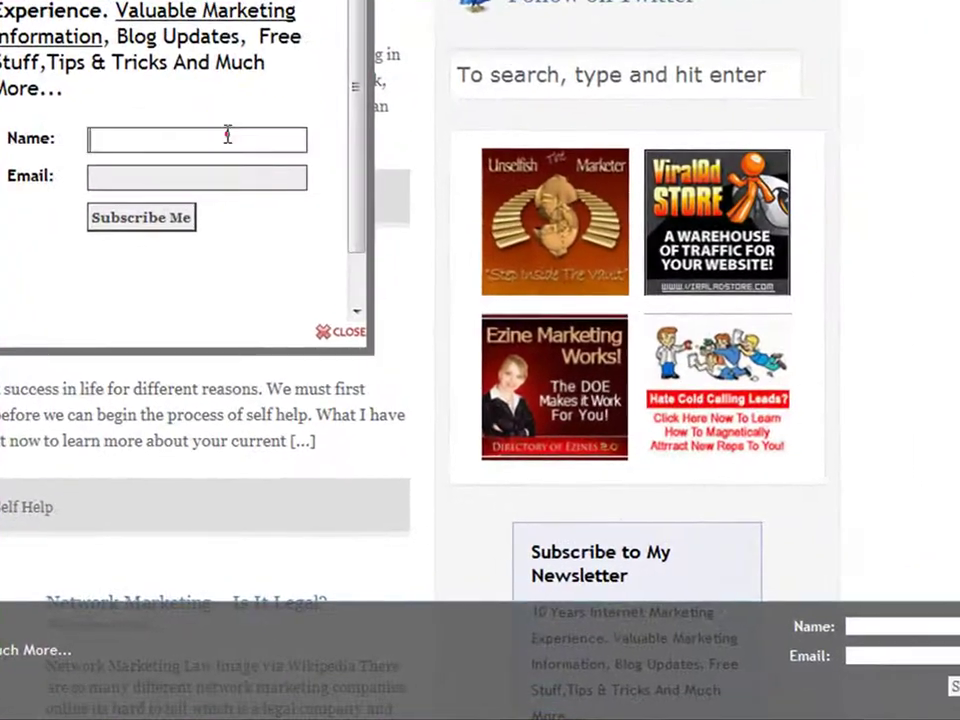
left_click(229, 180)
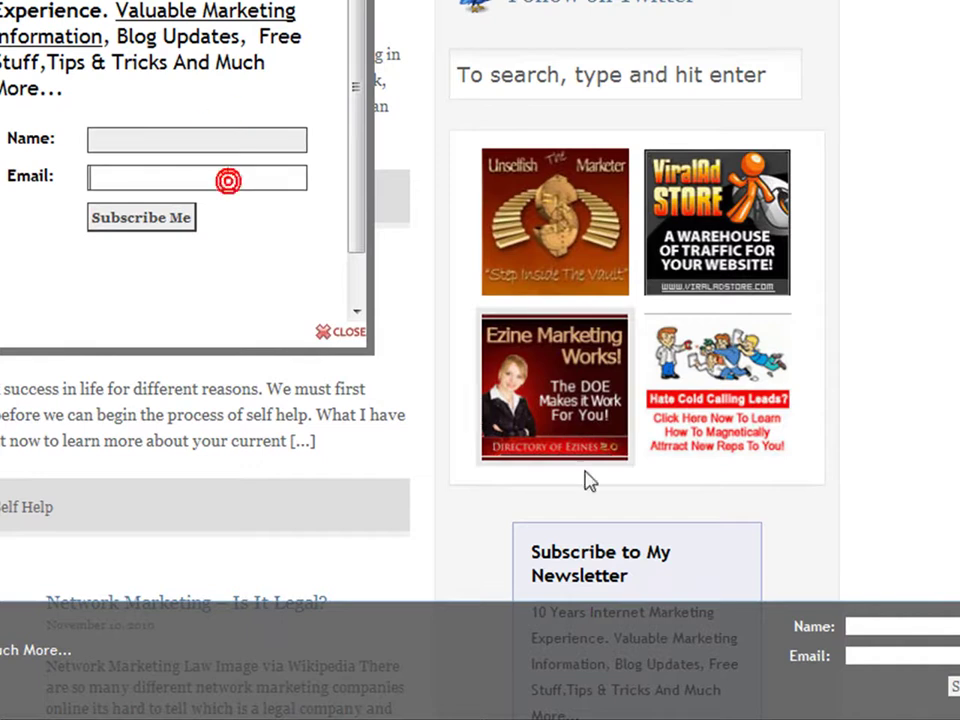
left_click(863, 626)
left_click(871, 656)
scroll(920, 418, "down", 2)
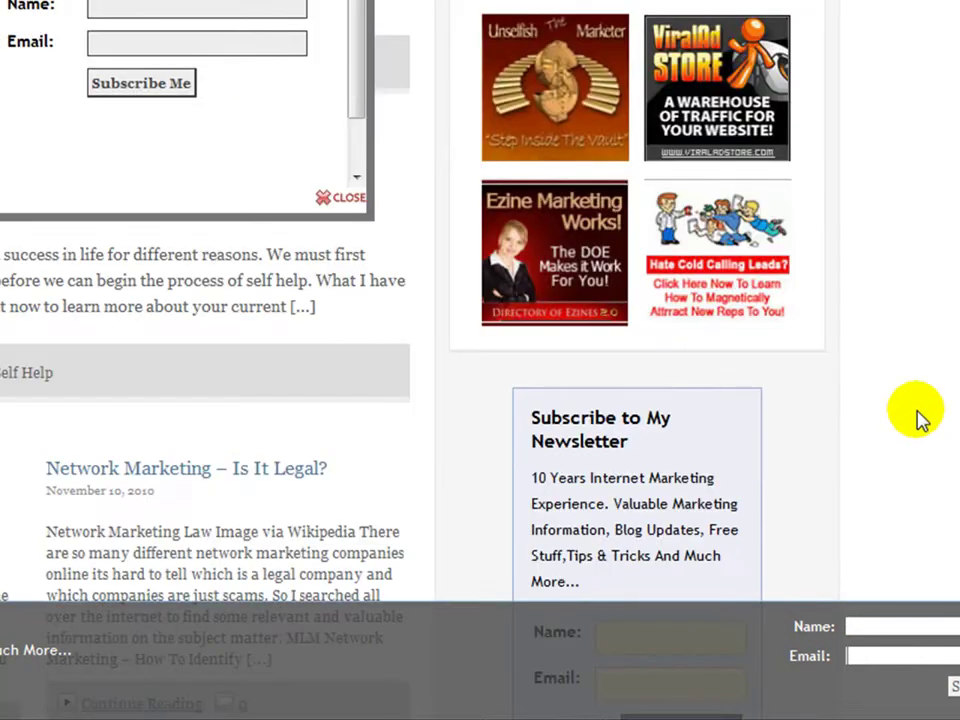
scroll(920, 418, "down", 2)
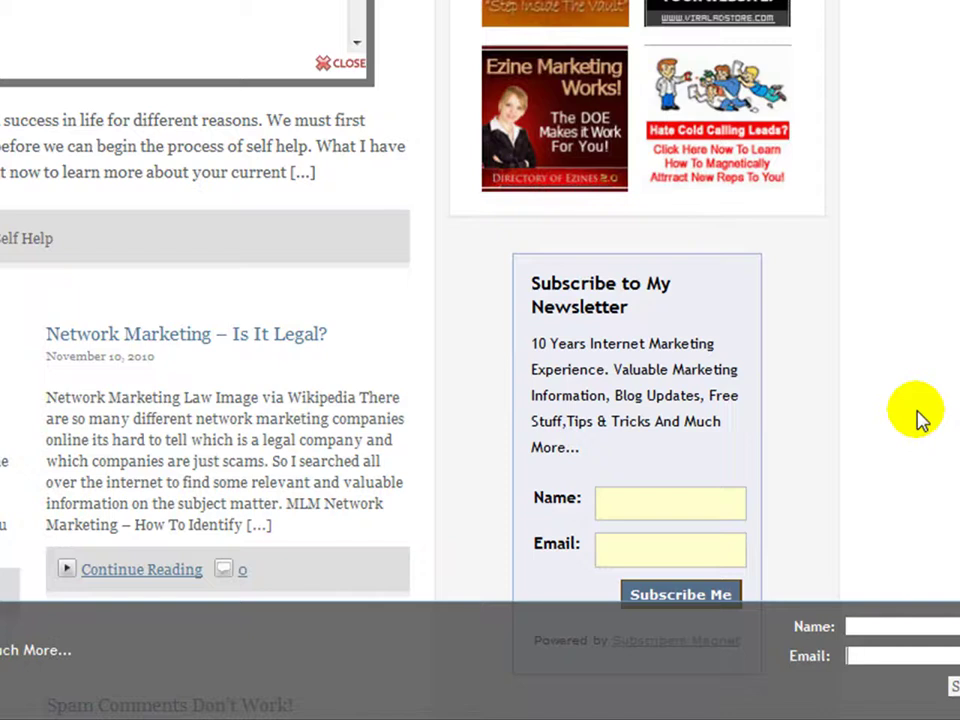
scroll(920, 418, "up", 2)
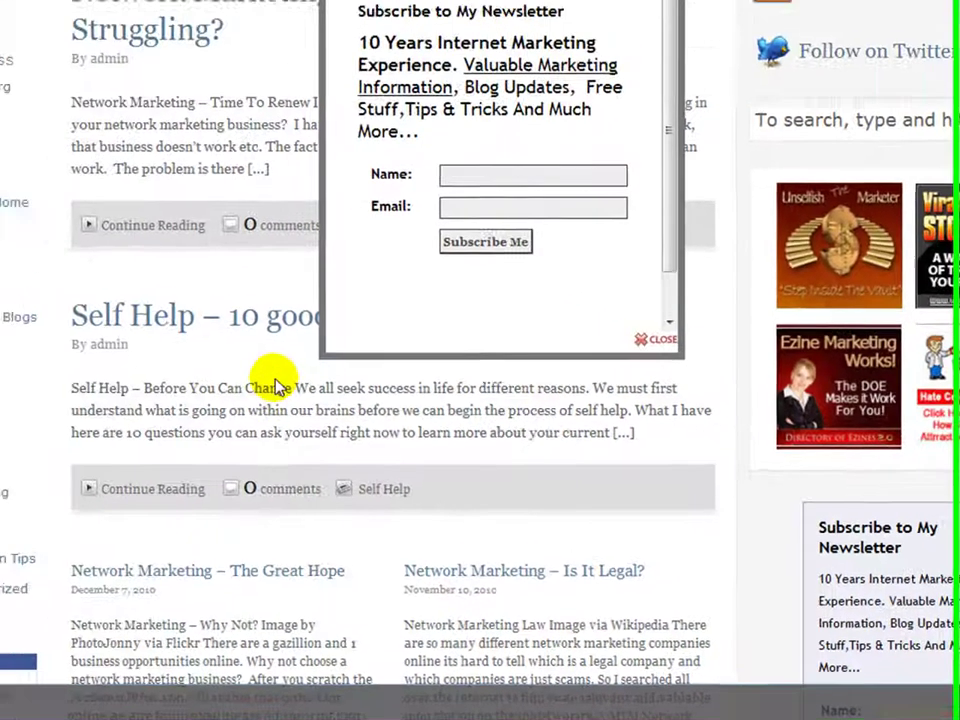
- Look through the Profit On Knowledge blog and examine the name and email fields of its header newsletter form
scroll(5, 280, "down", 3)
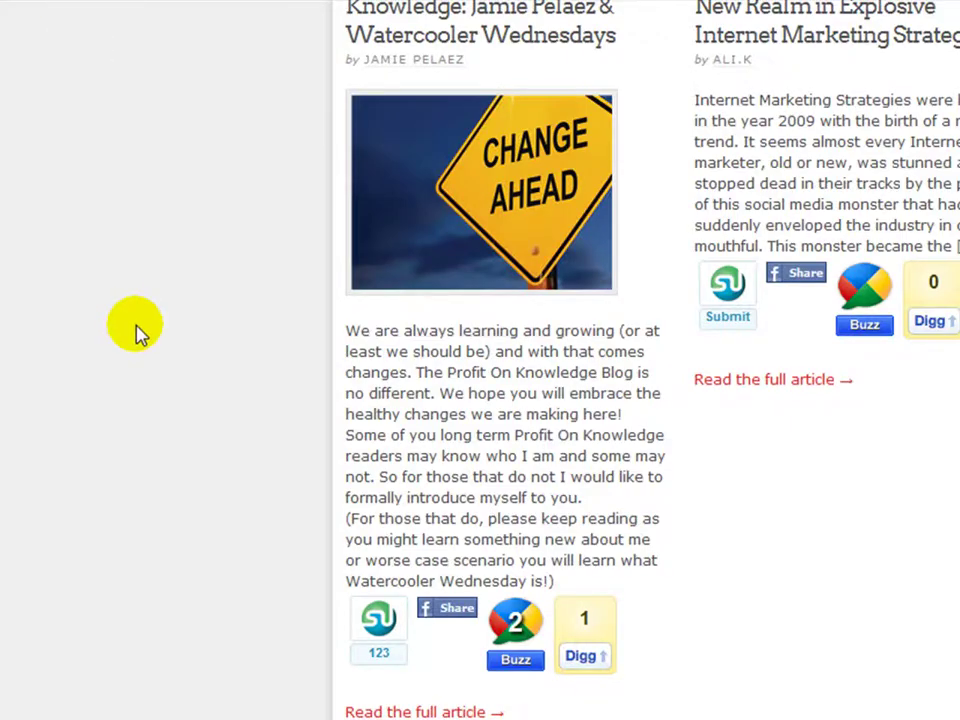
scroll(133, 321, "up", 3)
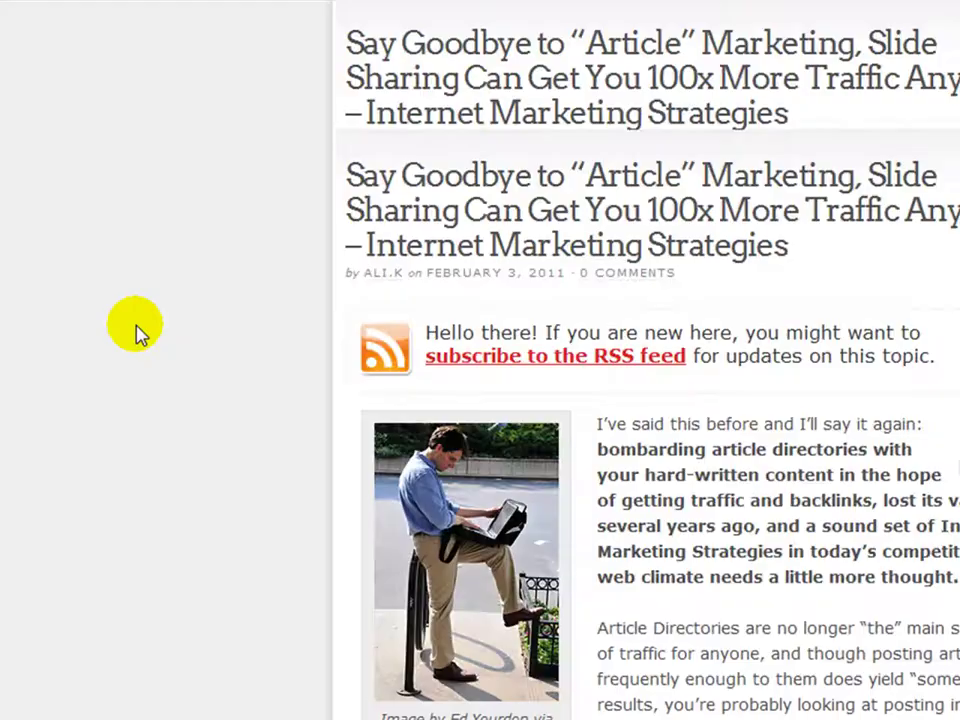
scroll(135, 330, "up", 5)
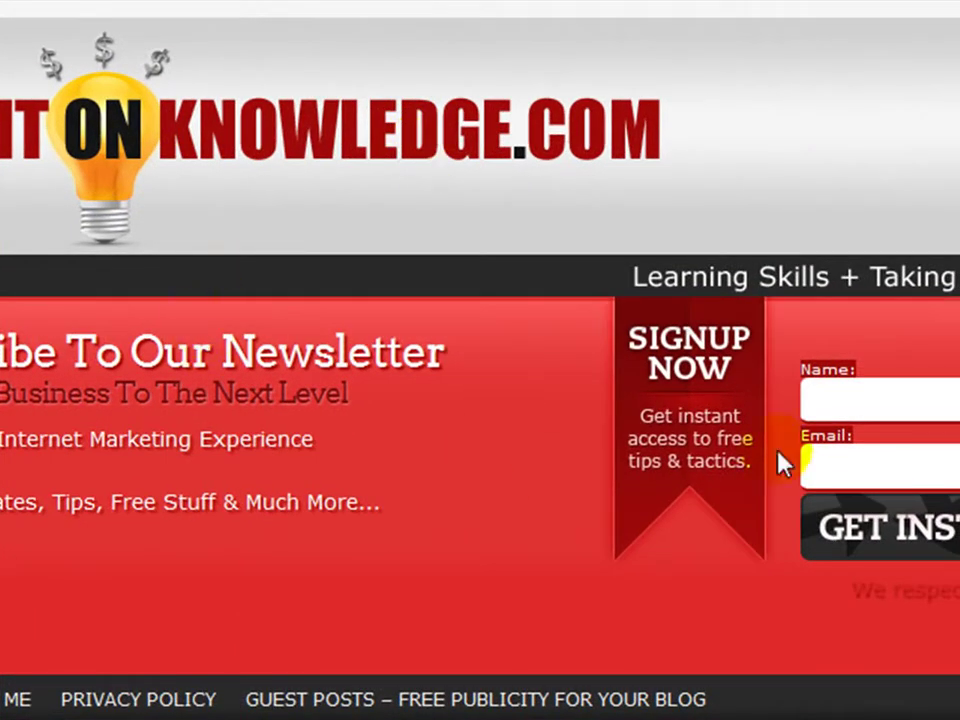
left_click(864, 401)
left_click(864, 467)
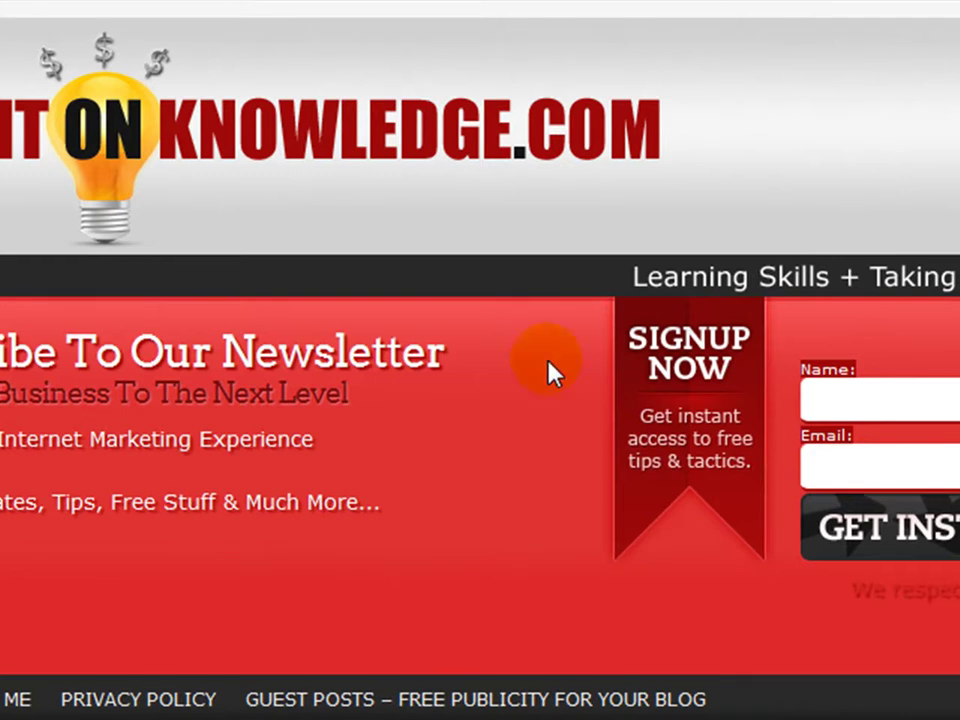
- Examine the name and email fields of the newsletter form at the bottom of the Profit On Knowledge blog and return to the latest post
scroll(289, 456, "down", 20)
scroll(452, 574, "down", 10)
left_click(432, 527)
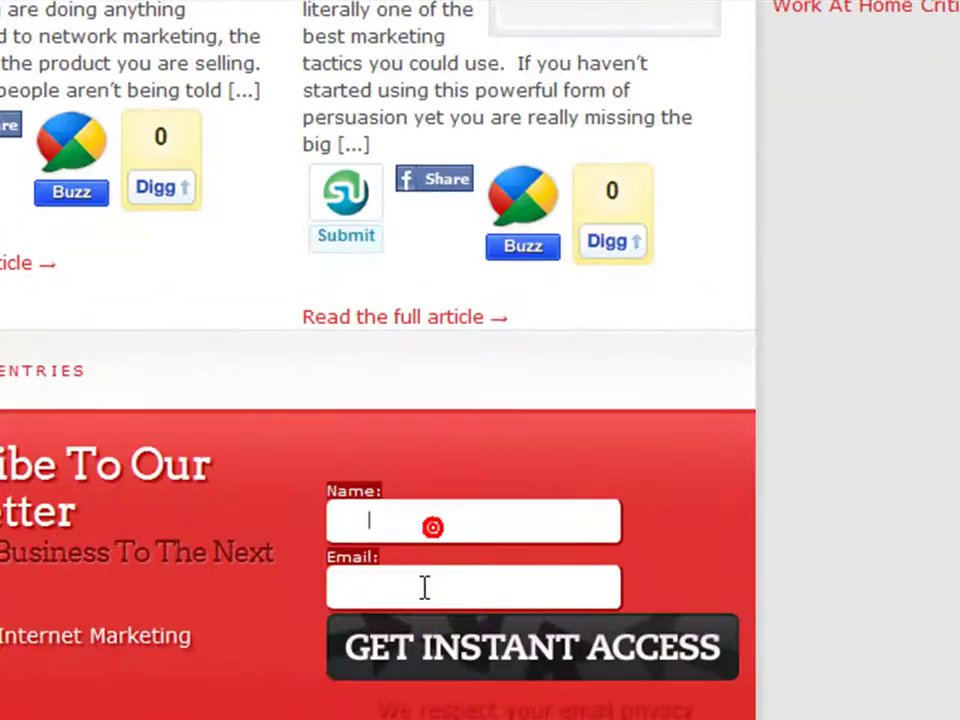
left_click(424, 586)
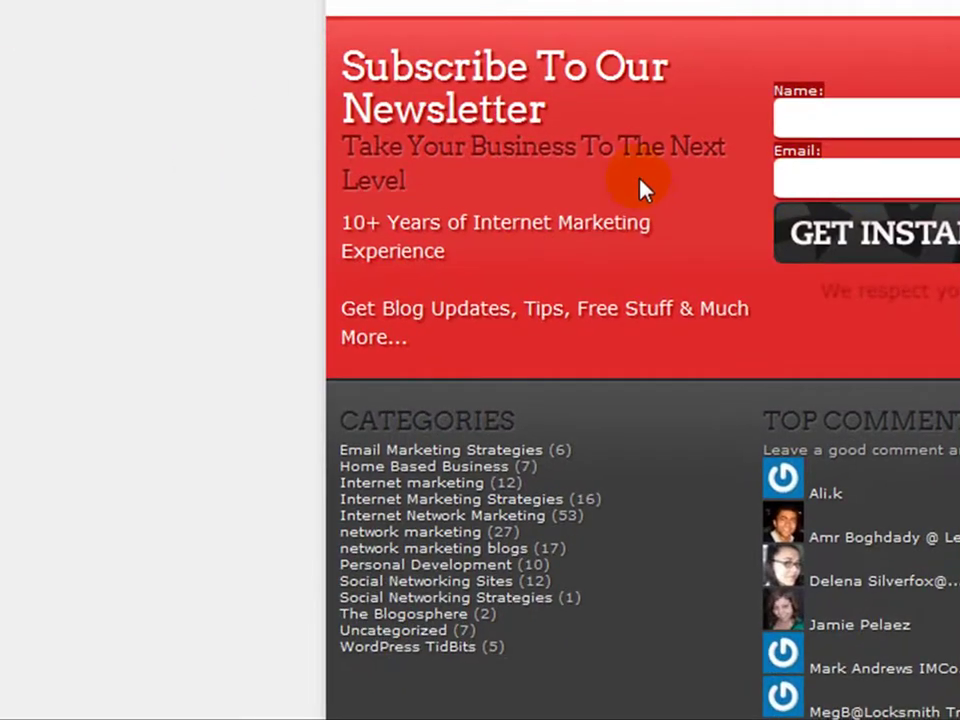
scroll(639, 188, "up", 15)
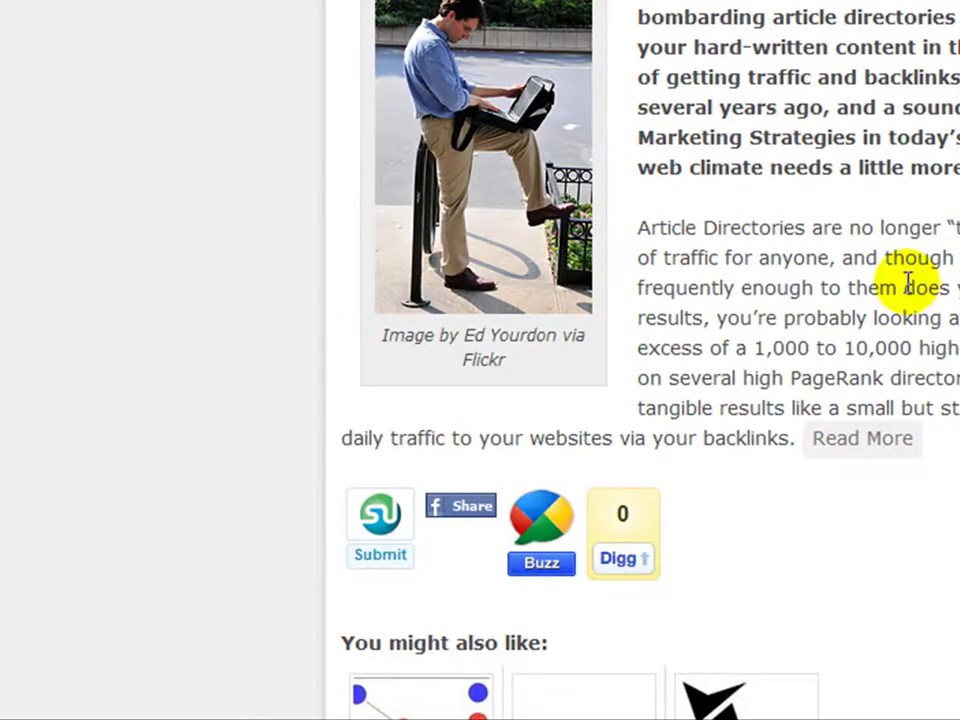
scroll(907, 283, "up", 2)
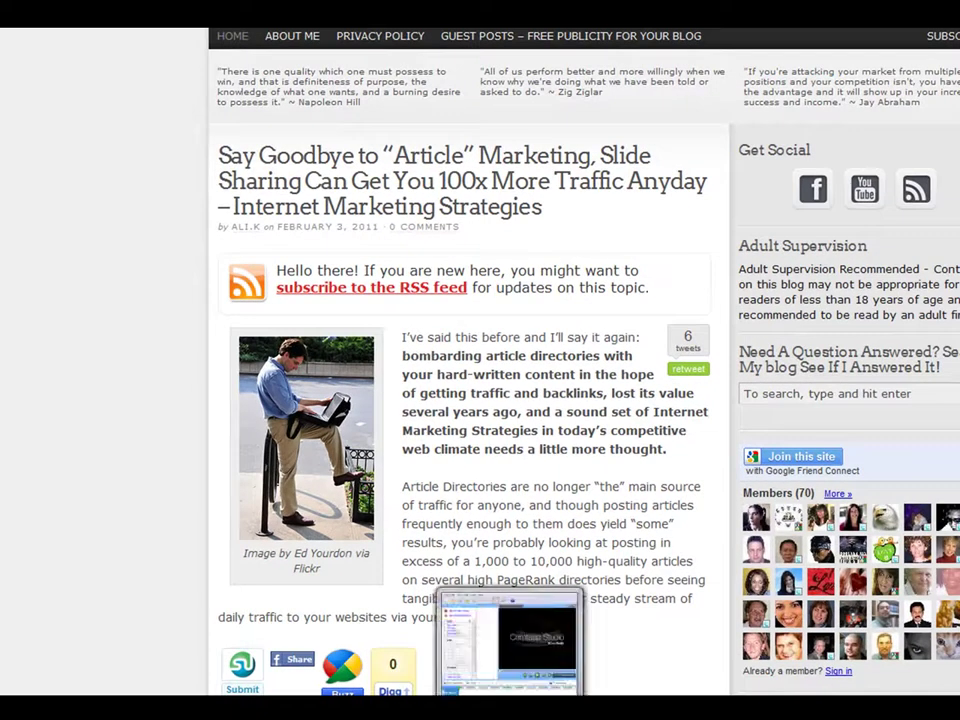
- Bring the notes back, highlight the list-building question and the one about the dashboard and other tabs, and minimize the notes window
left_click(680, 670)
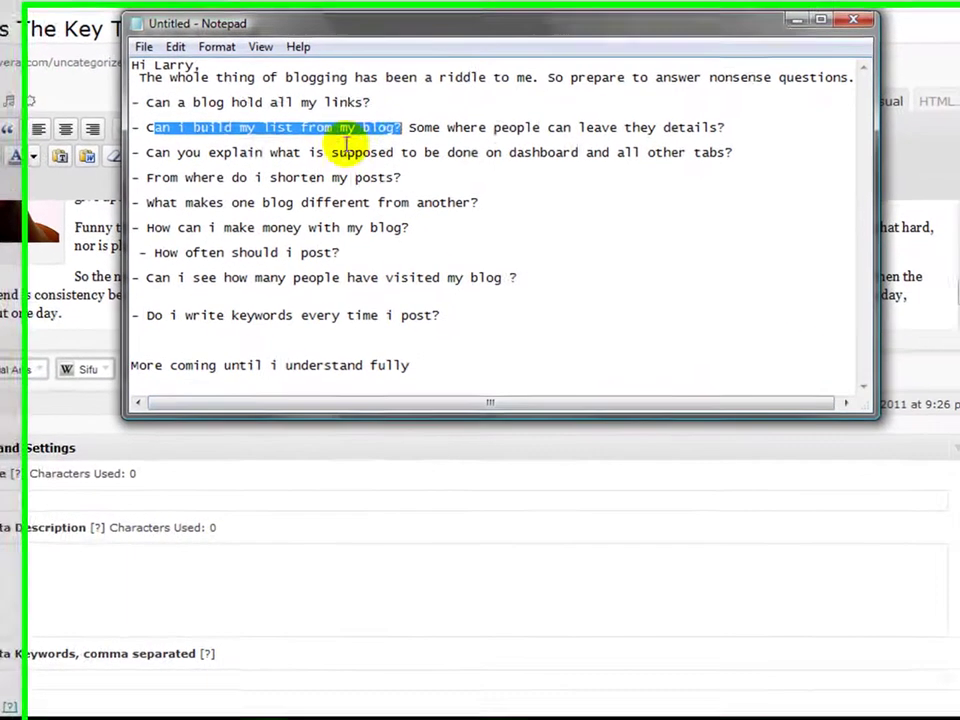
left_click(442, 160)
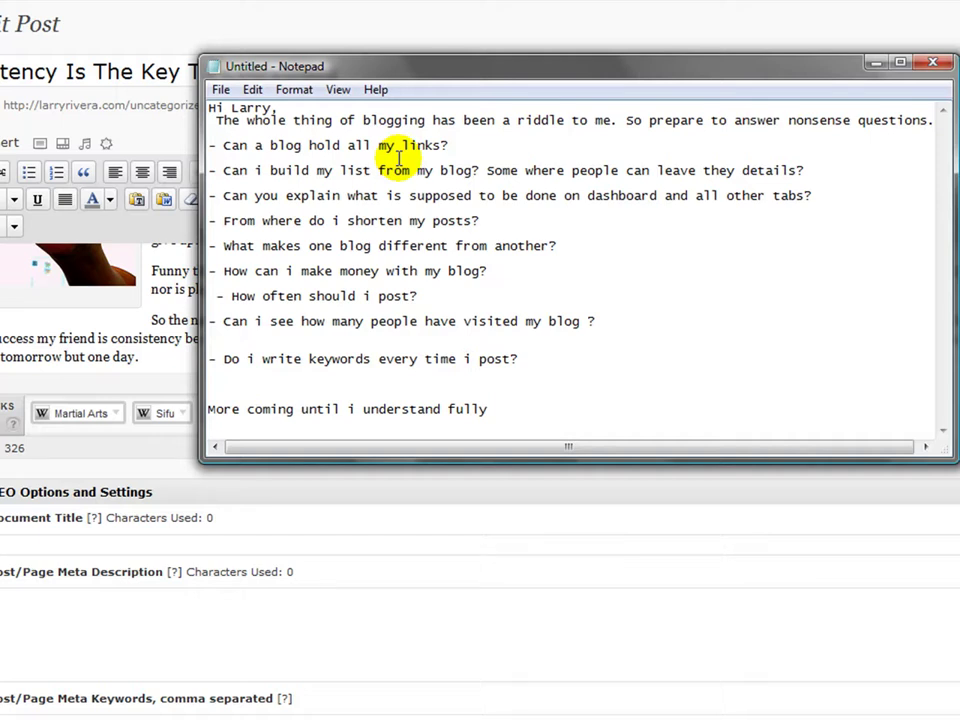
left_click(481, 171)
left_click_drag(478, 171, 208, 171)
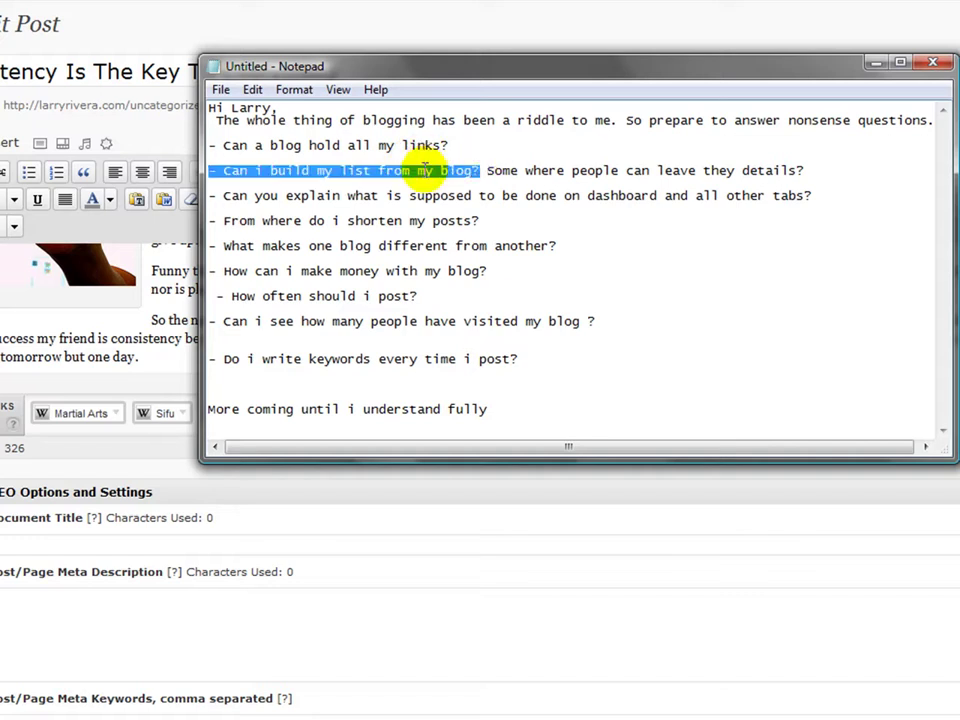
left_click(390, 172)
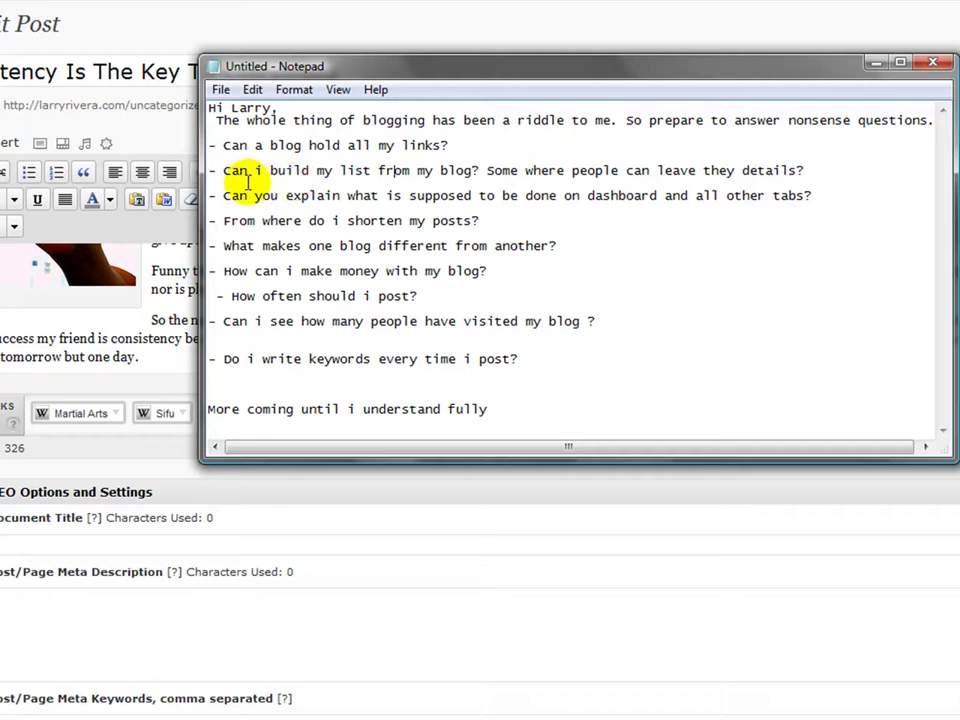
left_click_drag(224, 194, 748, 195)
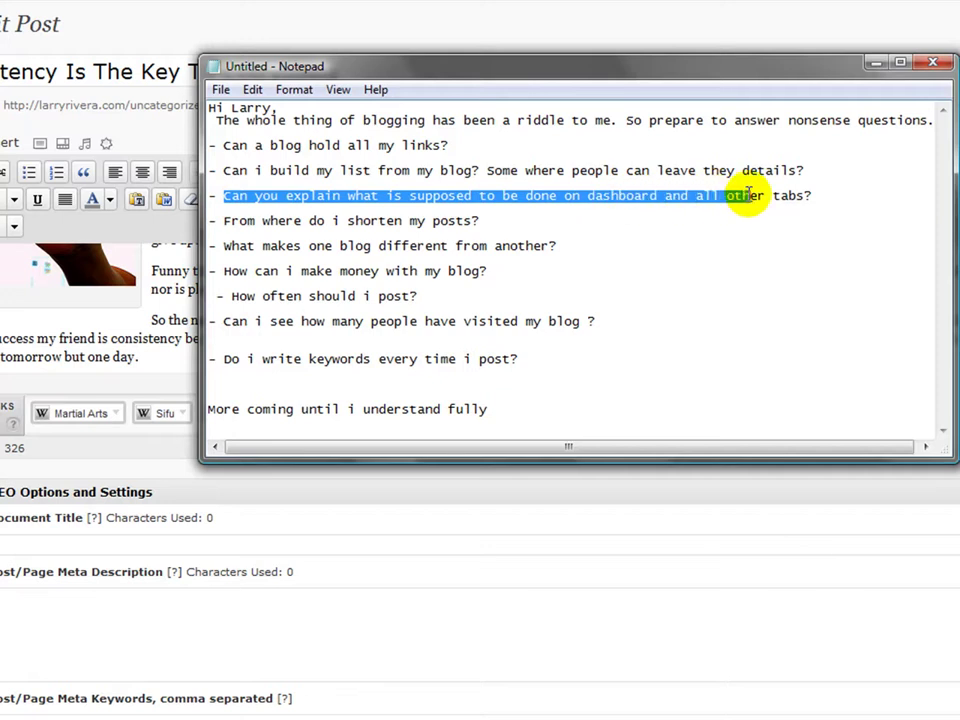
left_click(877, 63)
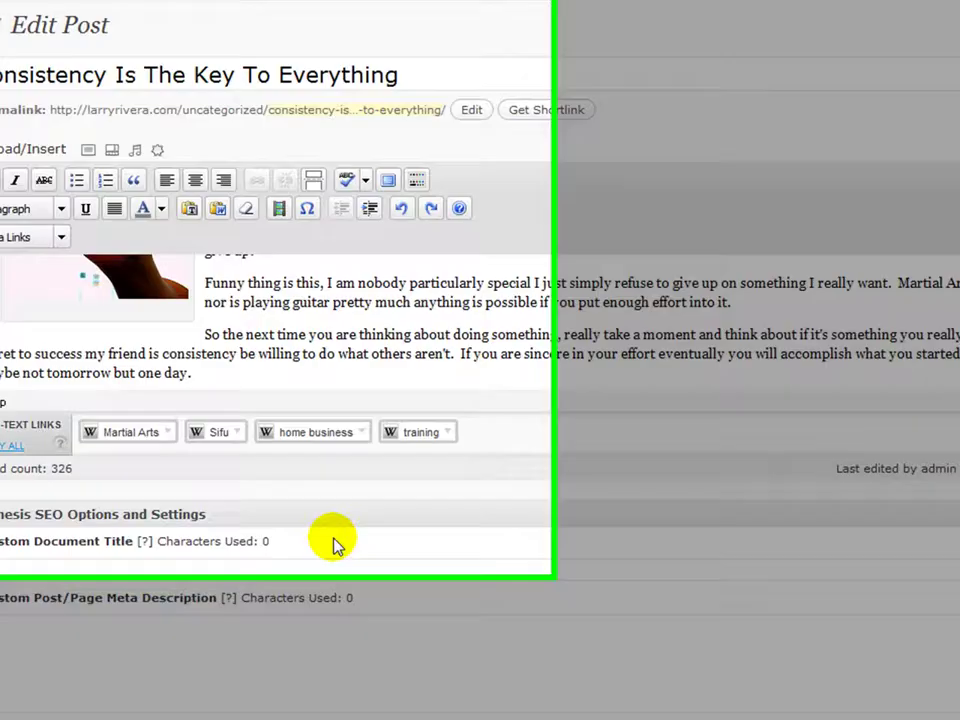
- Leave the post editor for the WordPress Dashboard and look over its overview boxes and the admin menu sections
left_click(275, 413)
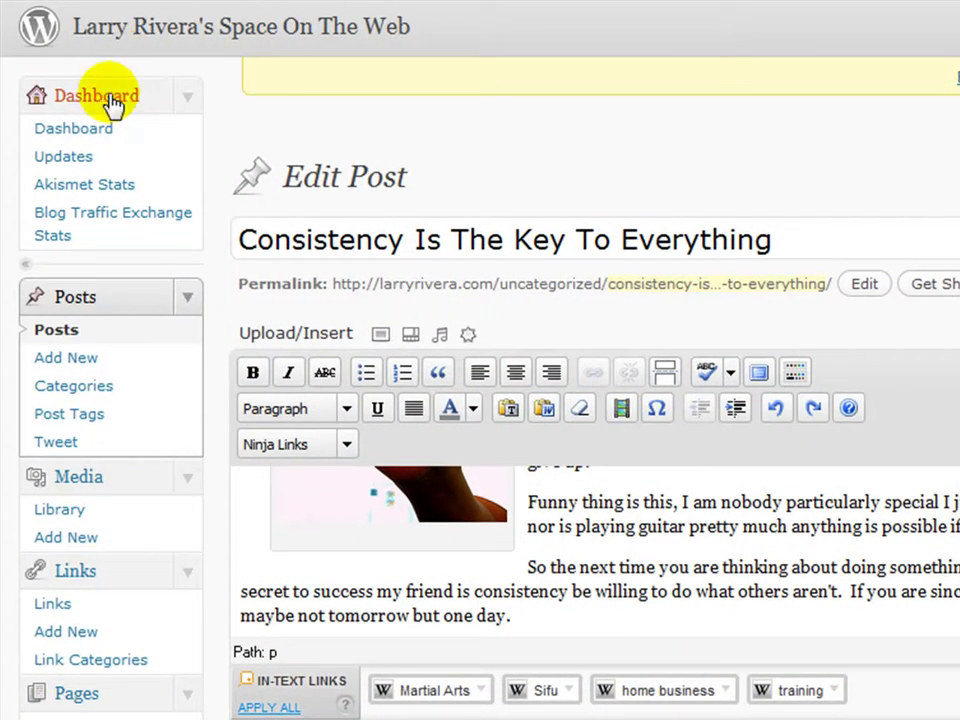
left_click(114, 104)
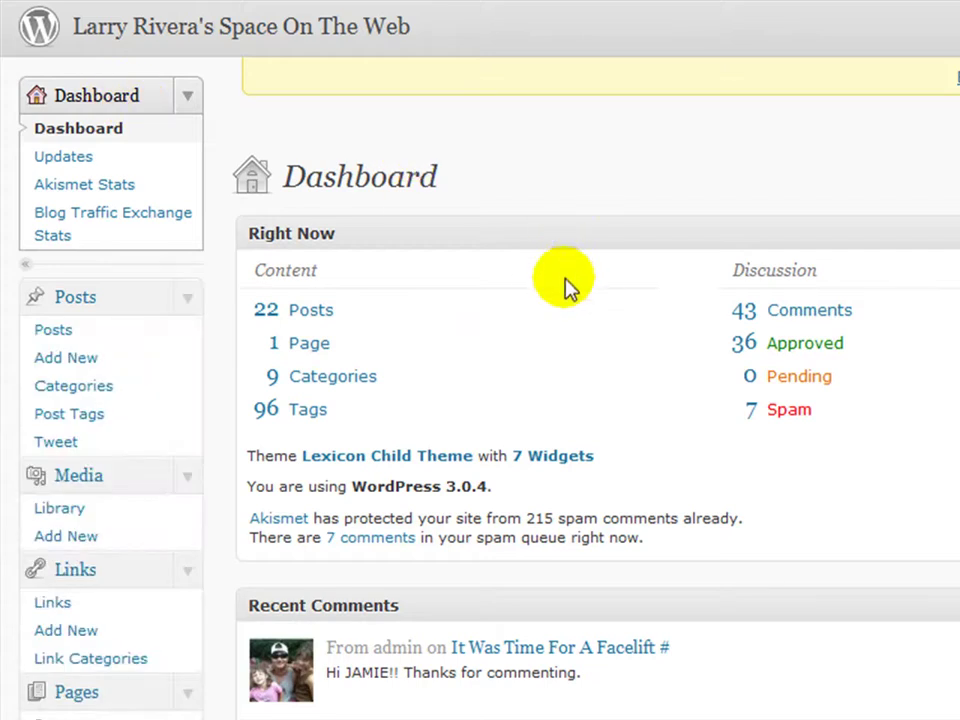
scroll(574, 385, "down", 10)
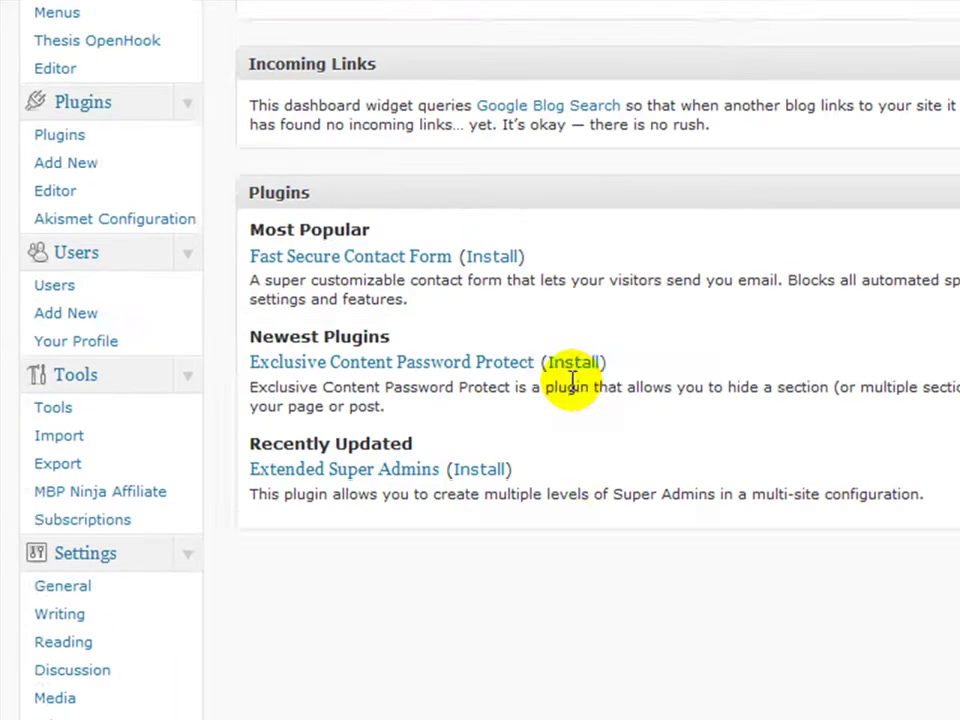
scroll(573, 387, "down", 1)
scroll(574, 390, "up", 3)
scroll(576, 390, "down", 1)
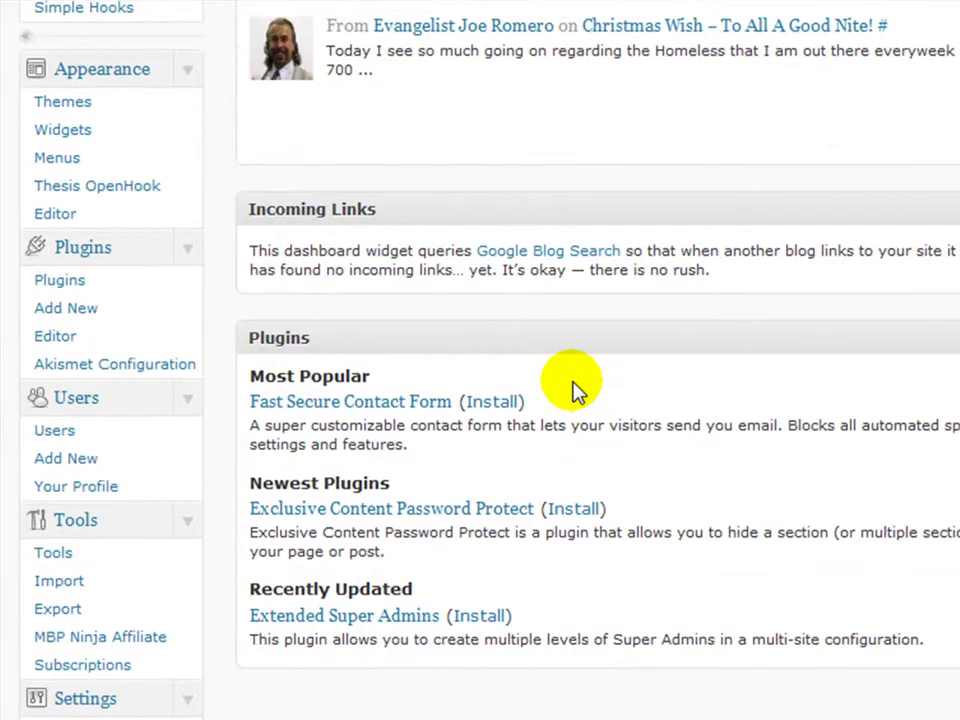
scroll(575, 390, "down", 4)
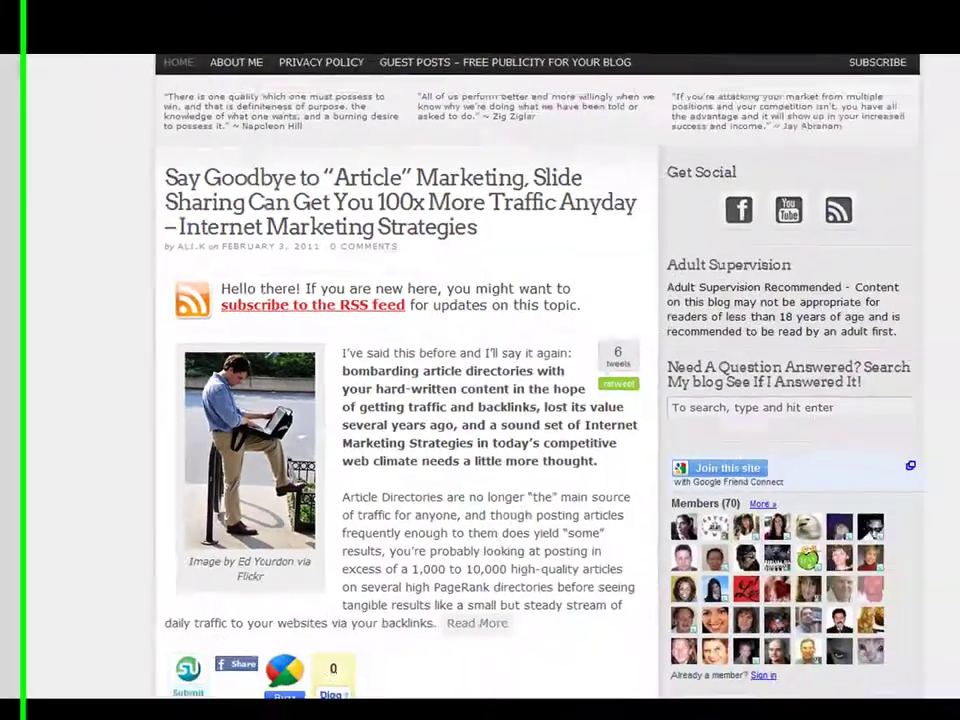
scroll(28, 415, "up", 3)
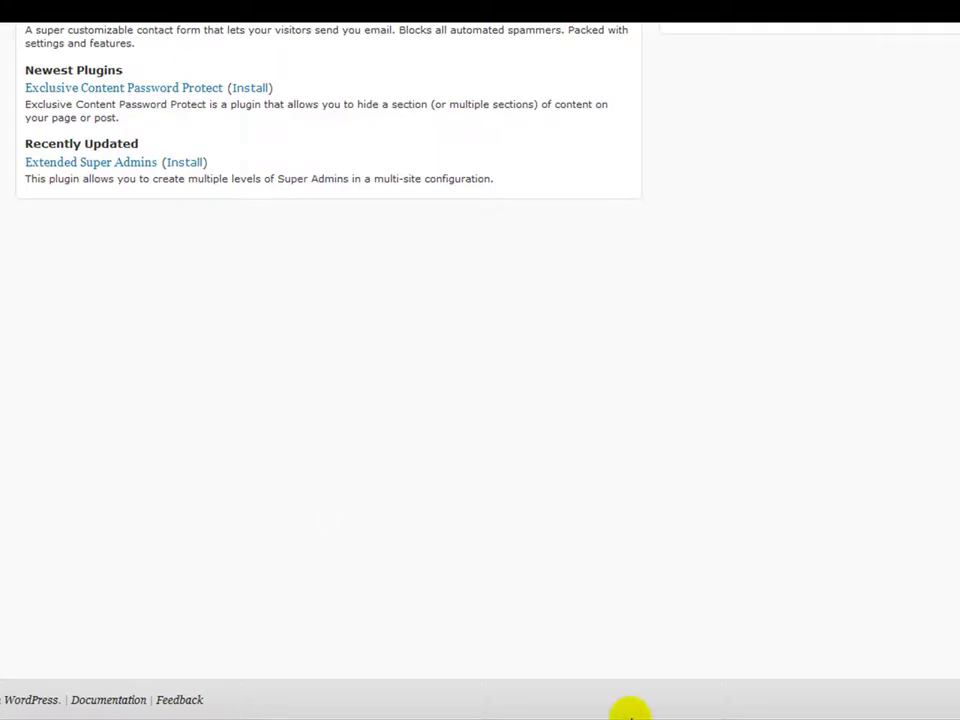
- Check the dashboard question in the notes again and examine the Plugins, Appearance, Genesis and Users sections of the admin menu
left_click(620, 714)
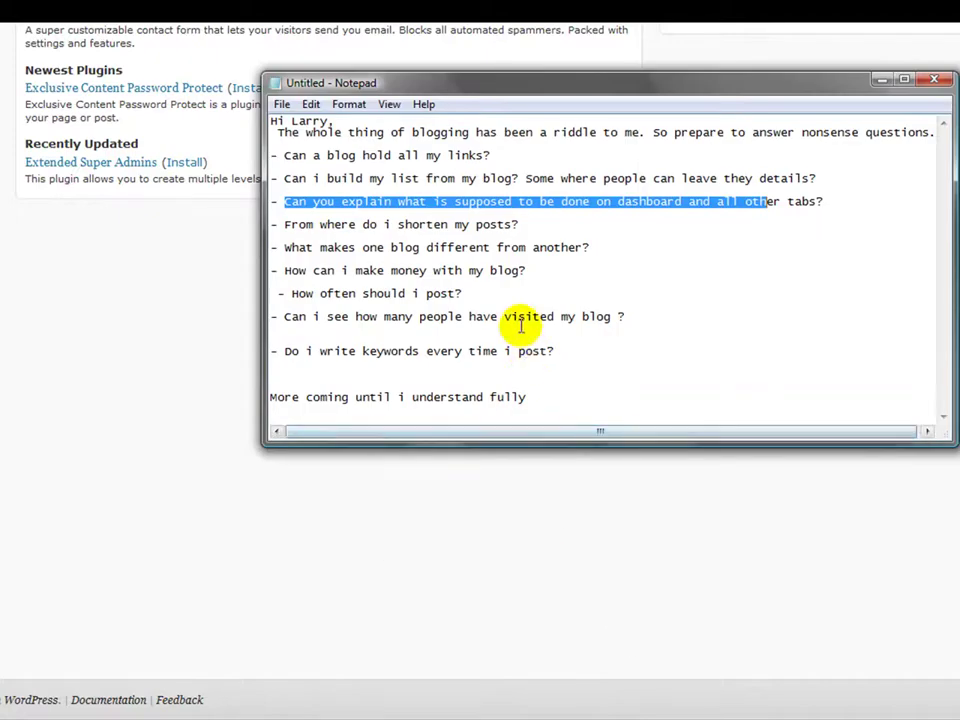
left_click(95, 325)
scroll(95, 325, "up", 3)
scroll(95, 325, "down", 2)
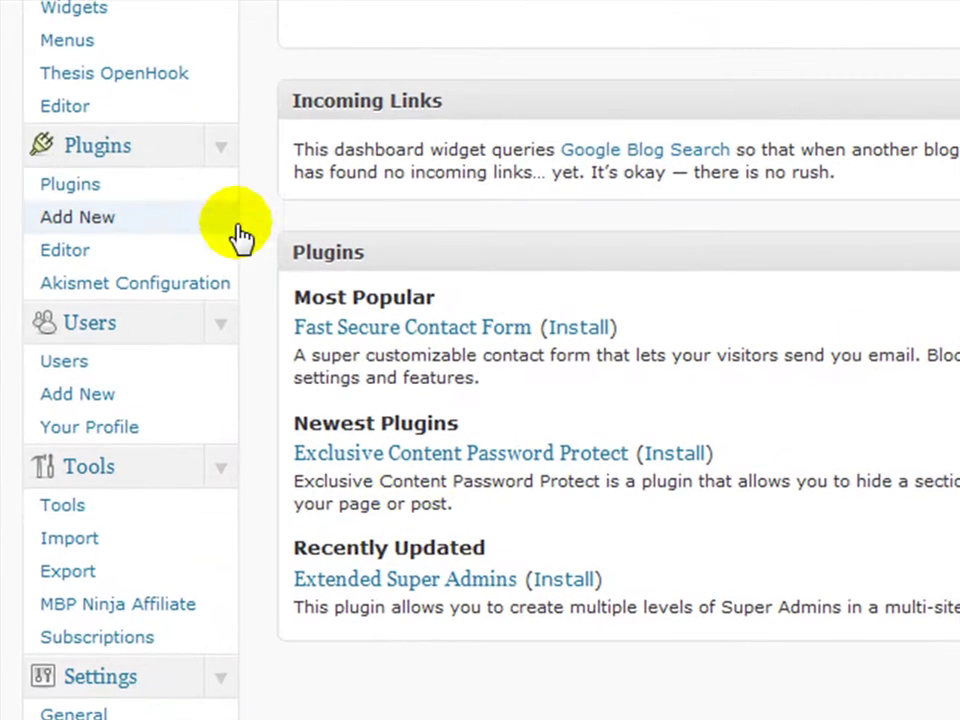
scroll(160, 225, "up", 2)
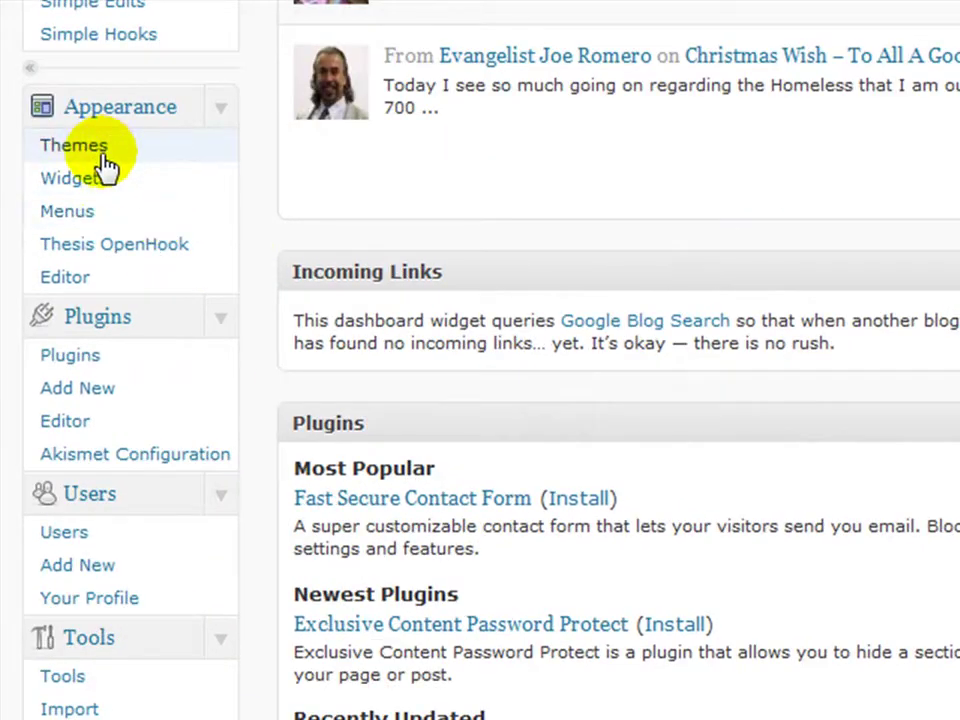
scroll(108, 185, "up", 2)
scroll(110, 190, "up", 2)
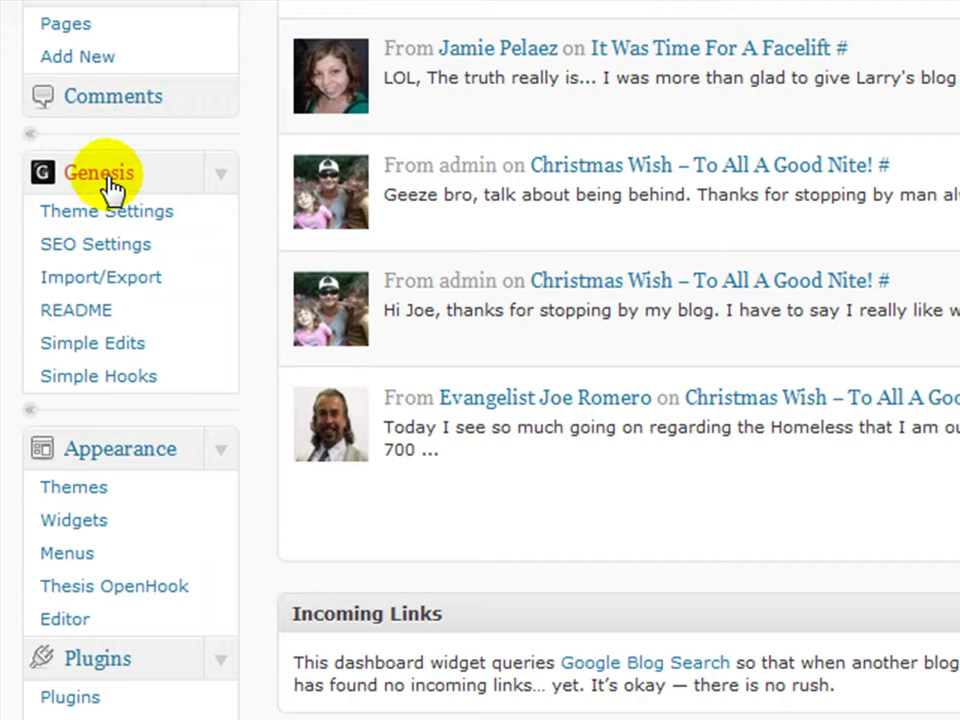
scroll(90, 214, "down", 2)
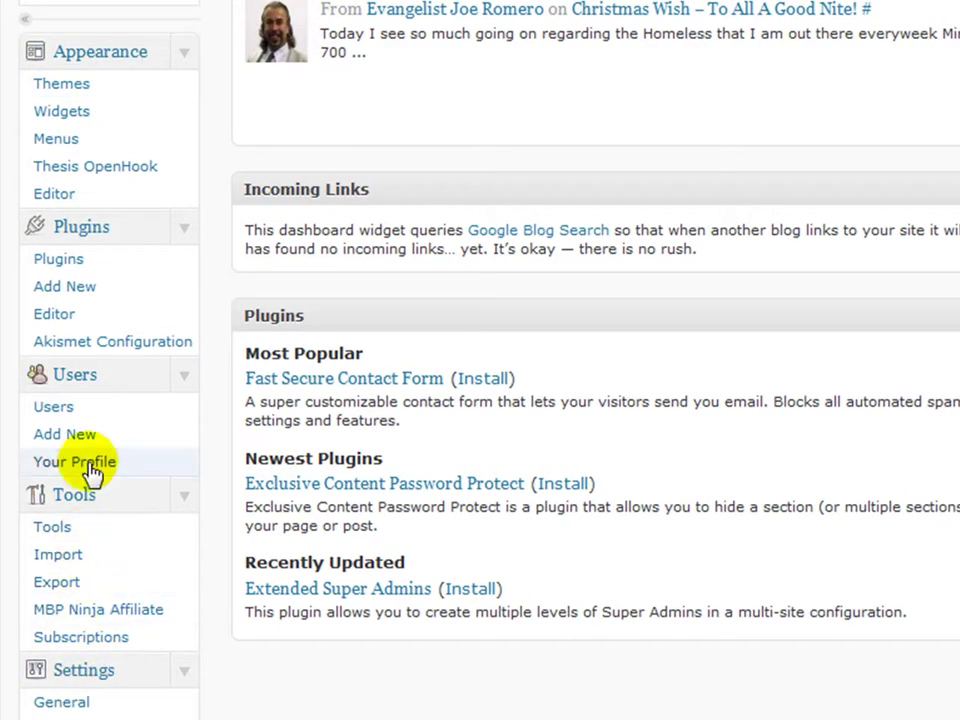
- Open the Manage Themes page and look through the current theme and the available themes
left_click(63, 88)
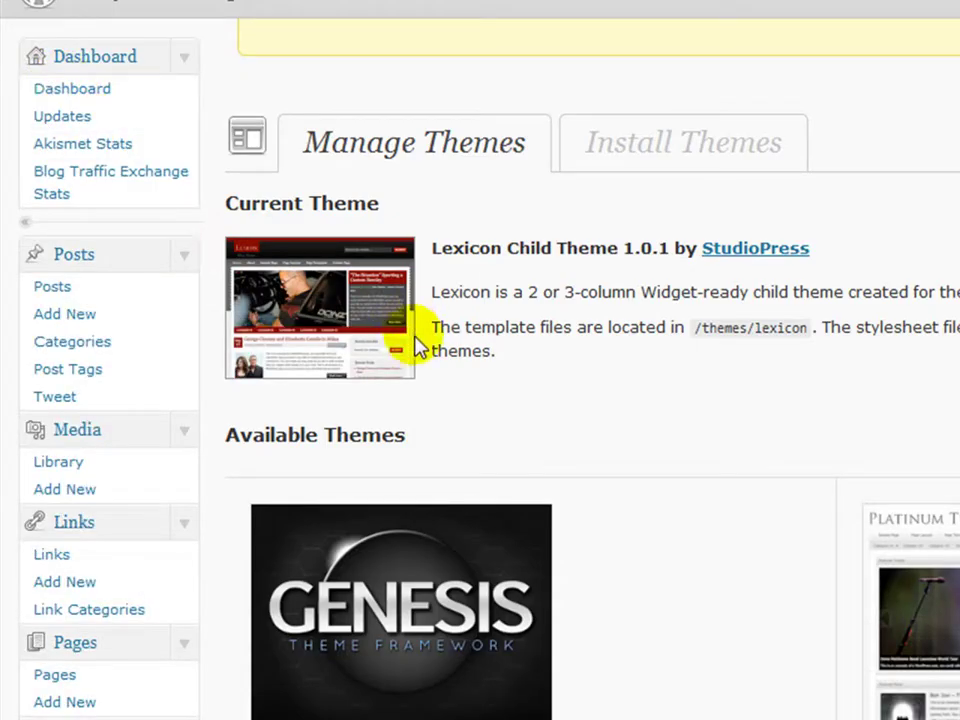
scroll(620, 593, "down", 5)
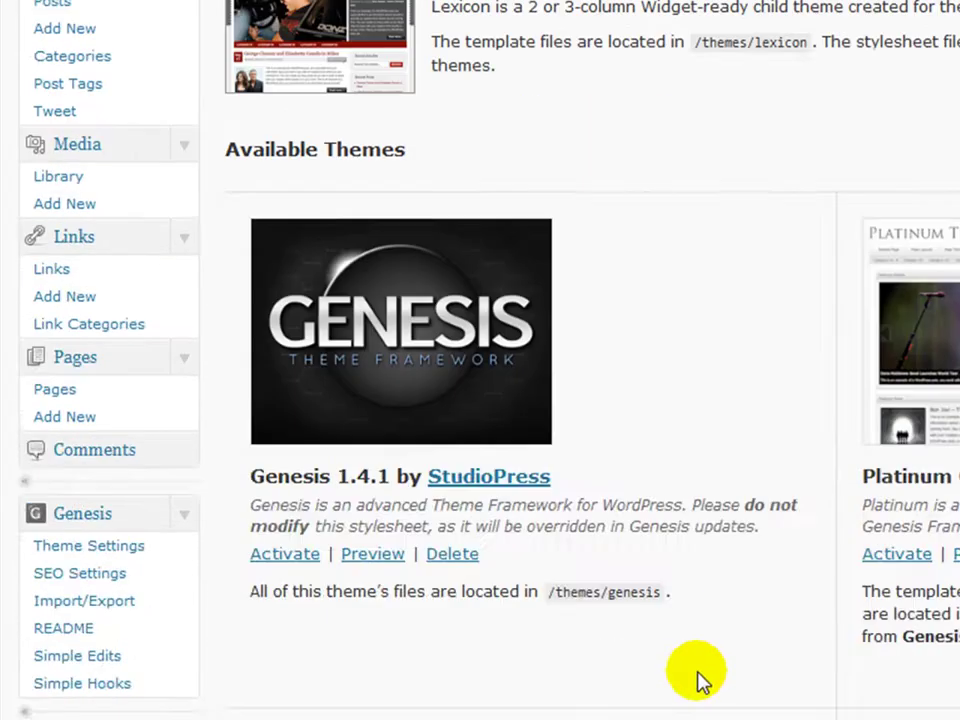
scroll(700, 670, "down", 7)
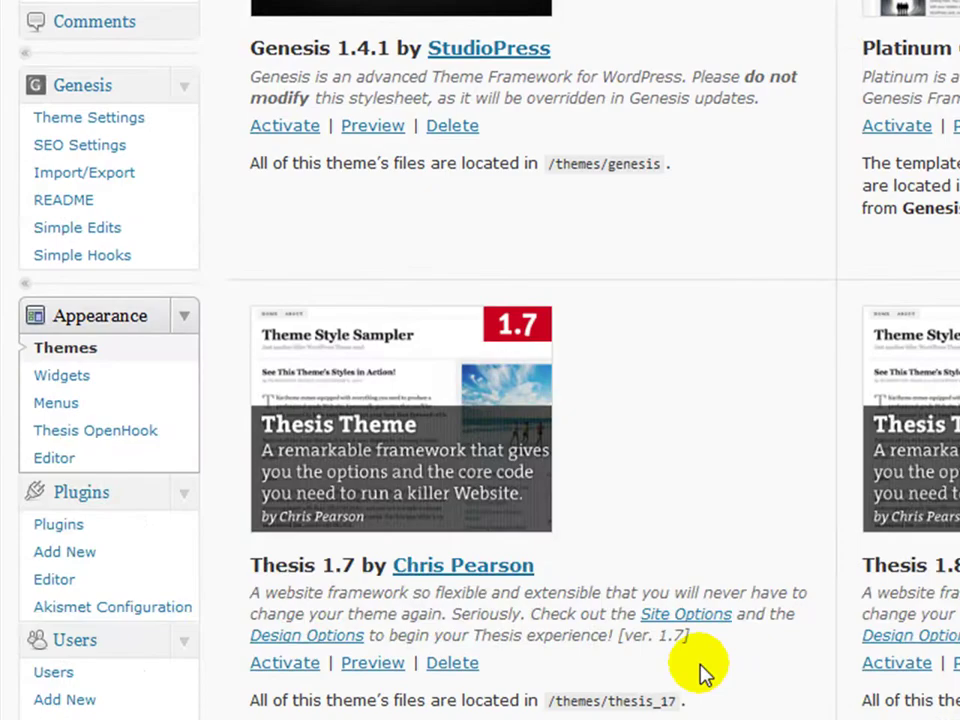
scroll(700, 670, "up", 10)
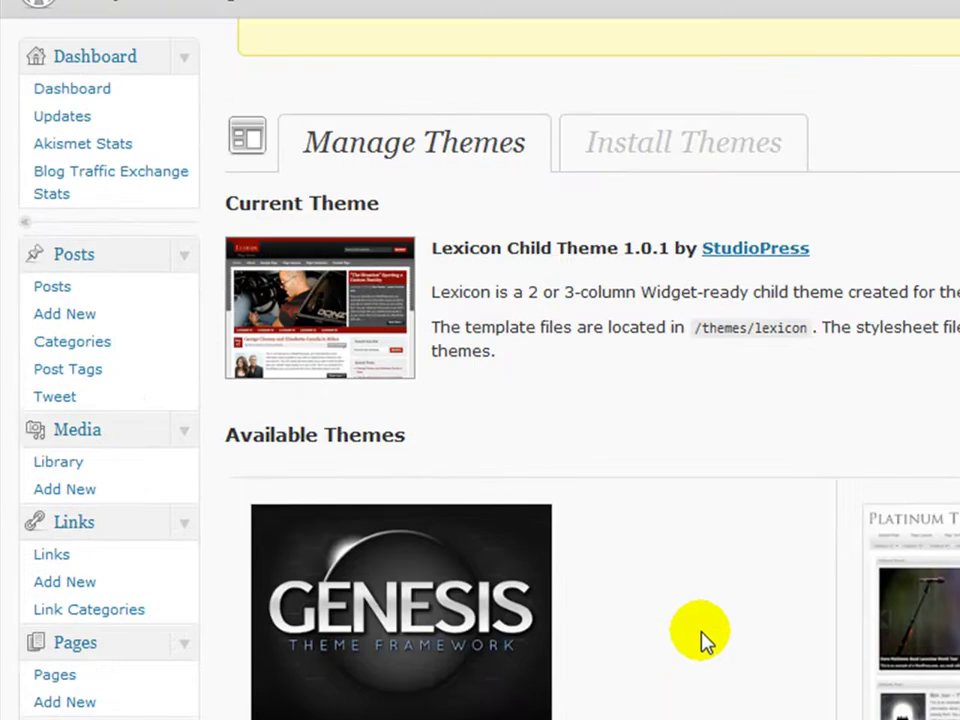
- Search the installable themes for the term "business" and look through the themes found
left_click(667, 155)
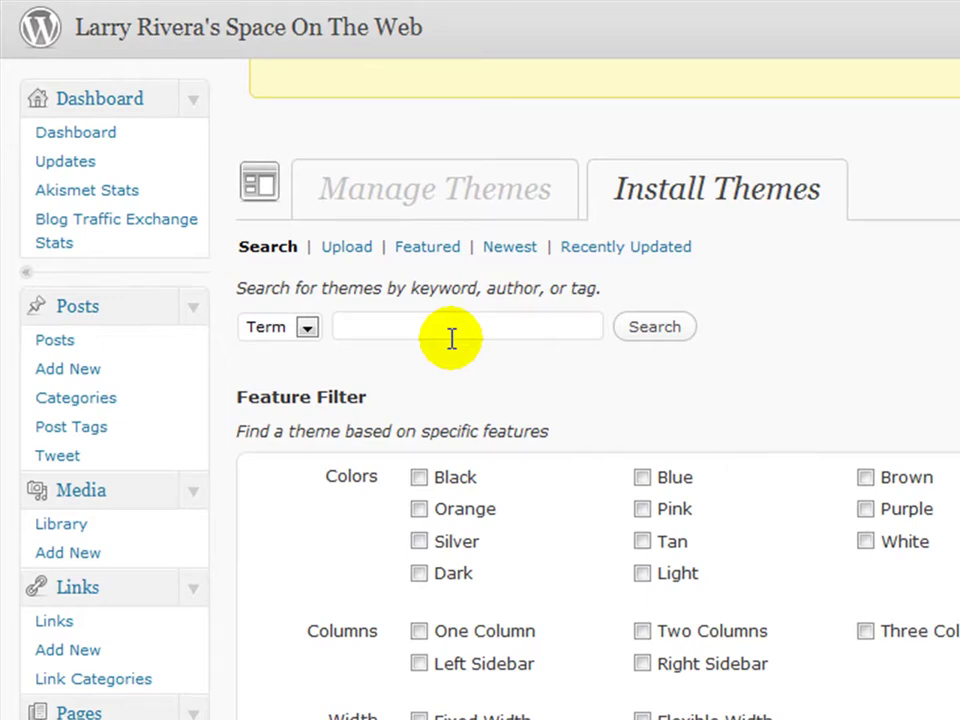
left_click(435, 328)
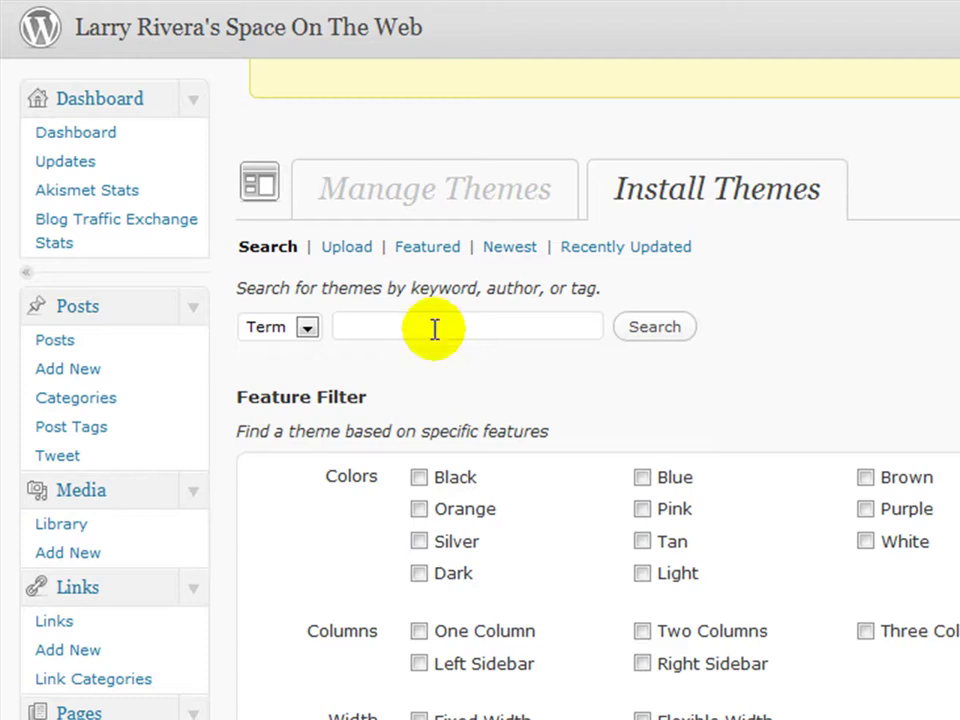
type("business")
left_click(665, 338)
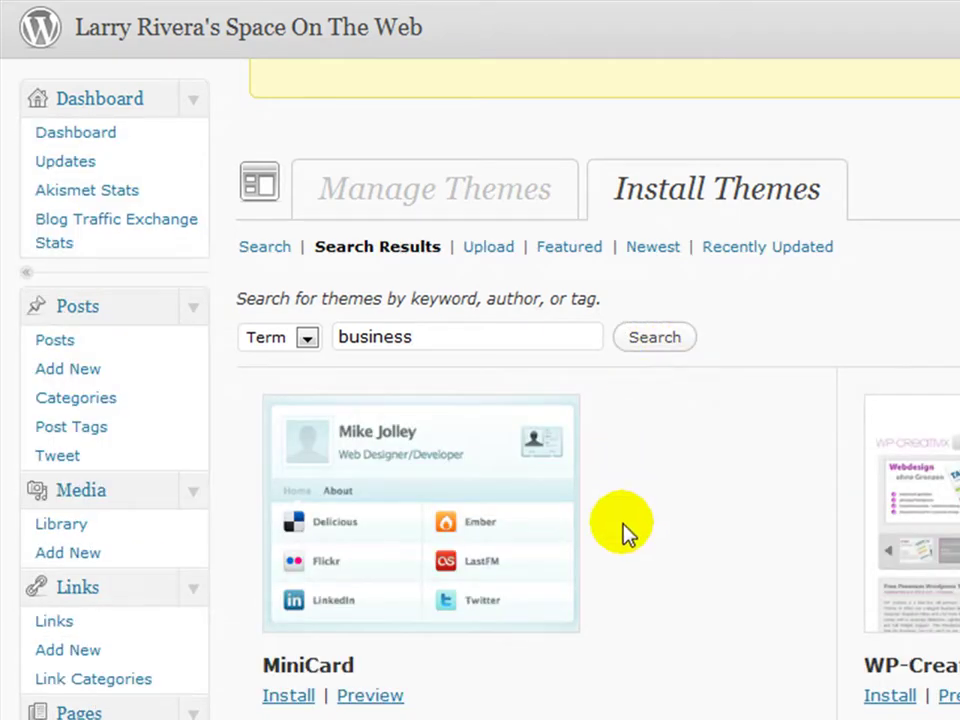
scroll(626, 529, "down", 3)
scroll(624, 532, "down", 6)
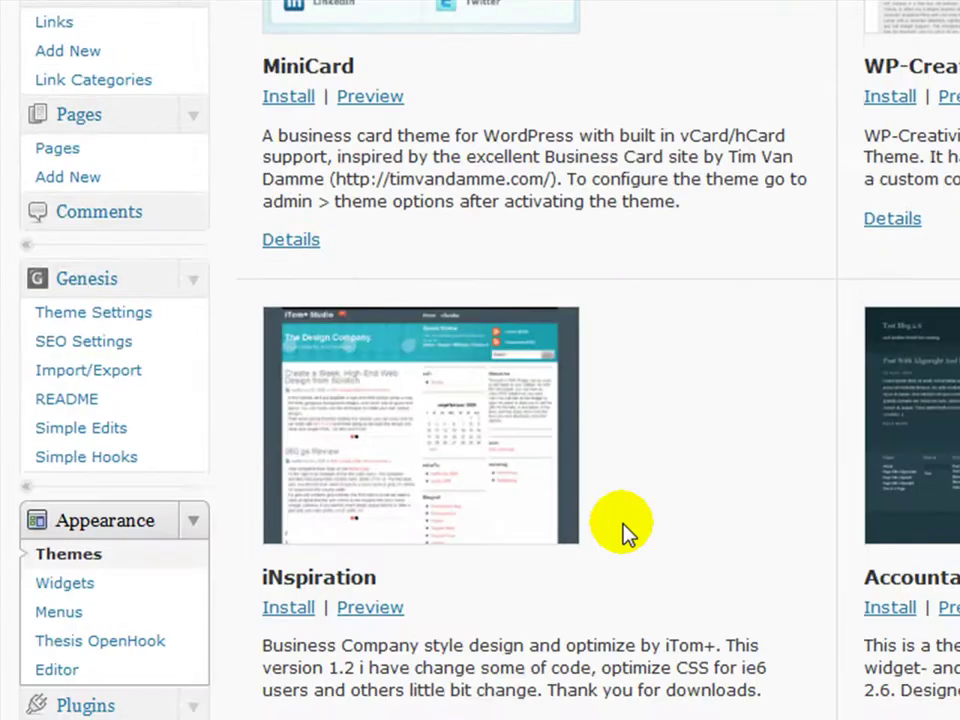
scroll(624, 532, "down", 8)
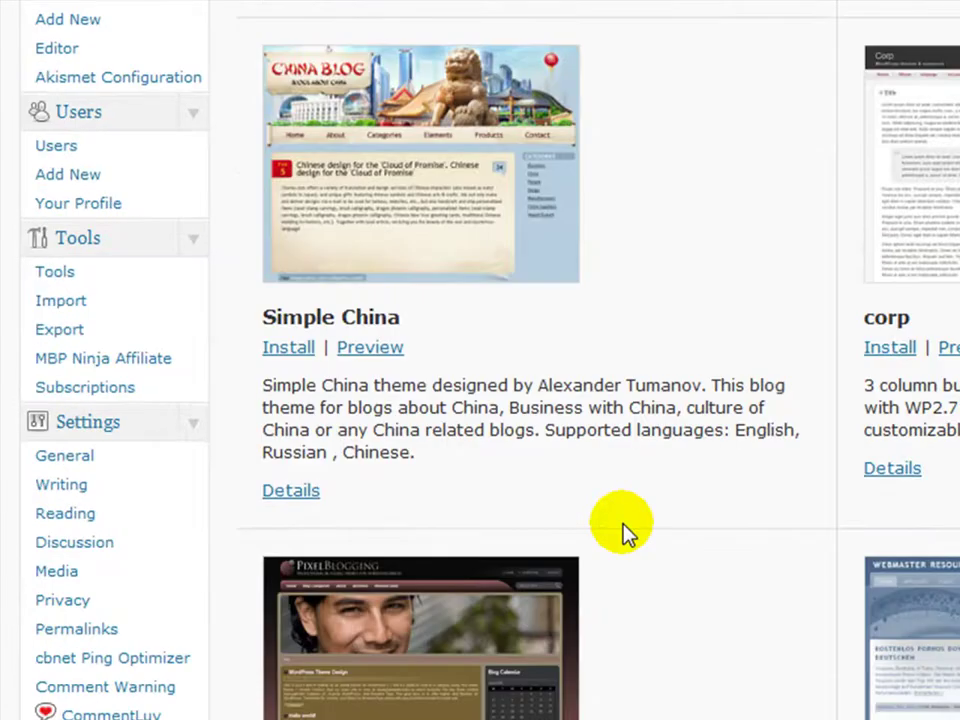
scroll(624, 532, "down", 10)
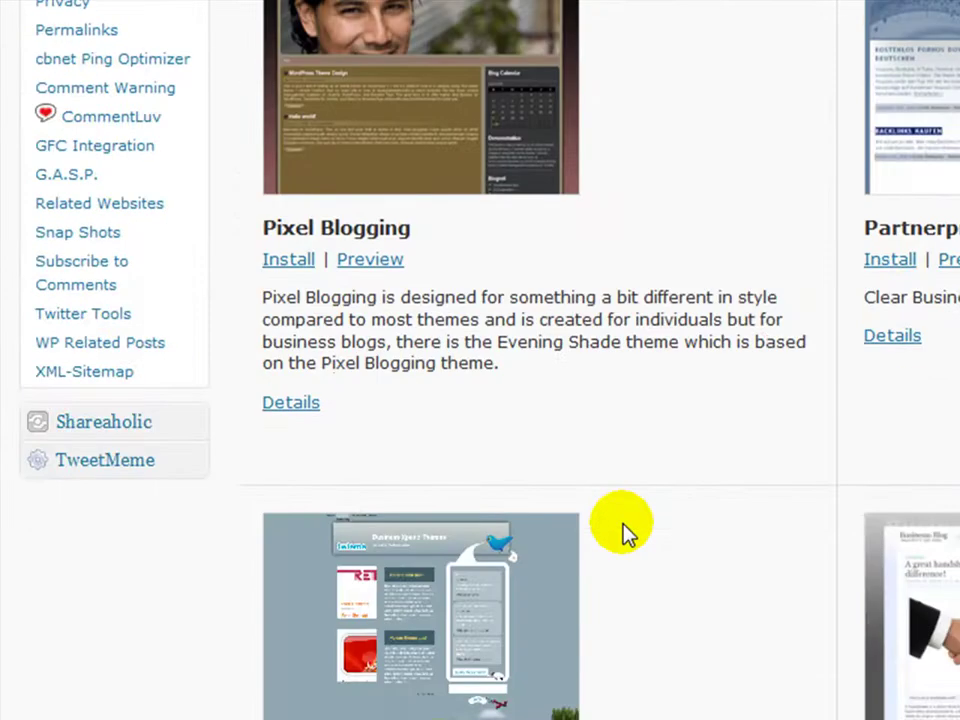
scroll(624, 532, "down", 8)
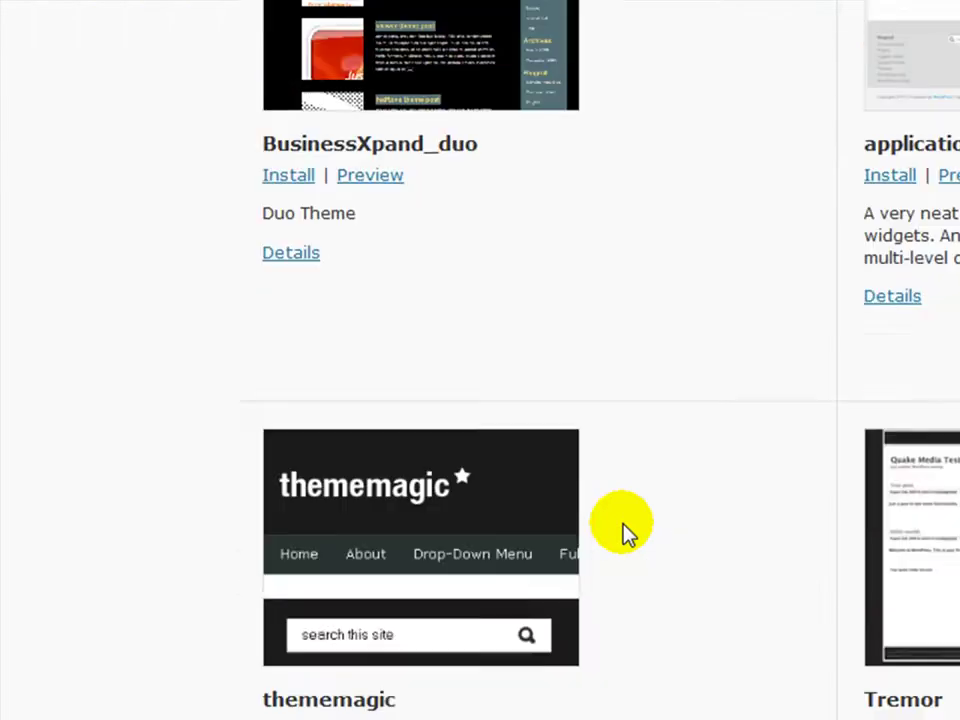
scroll(624, 532, "up", 20)
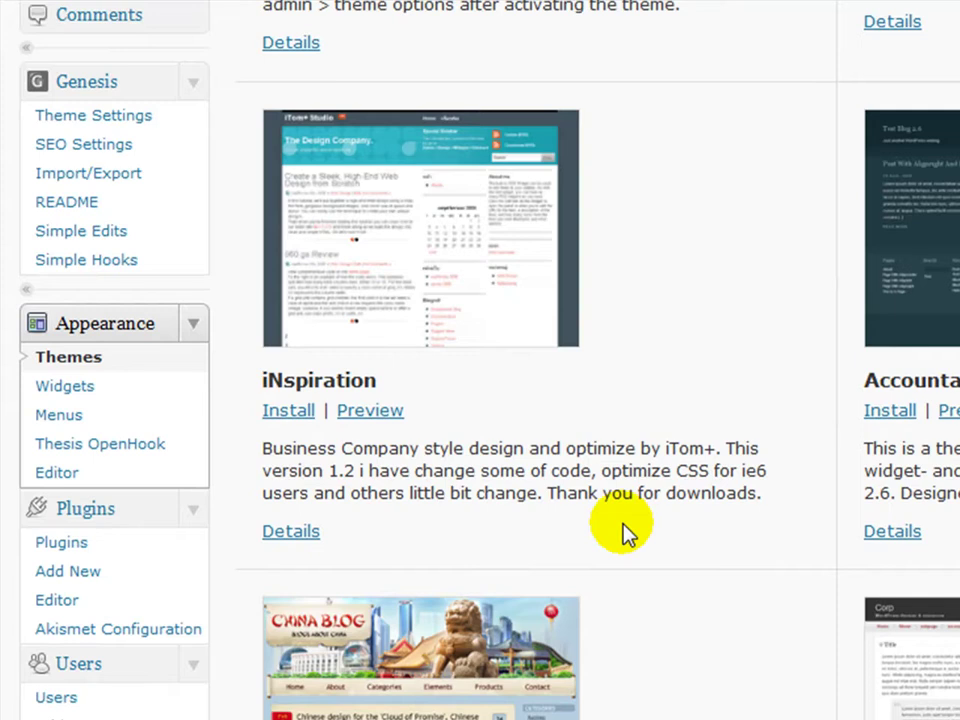
- Open the Widgets page and expand the Primary Sidebar area to show its widgets
left_click(104, 400)
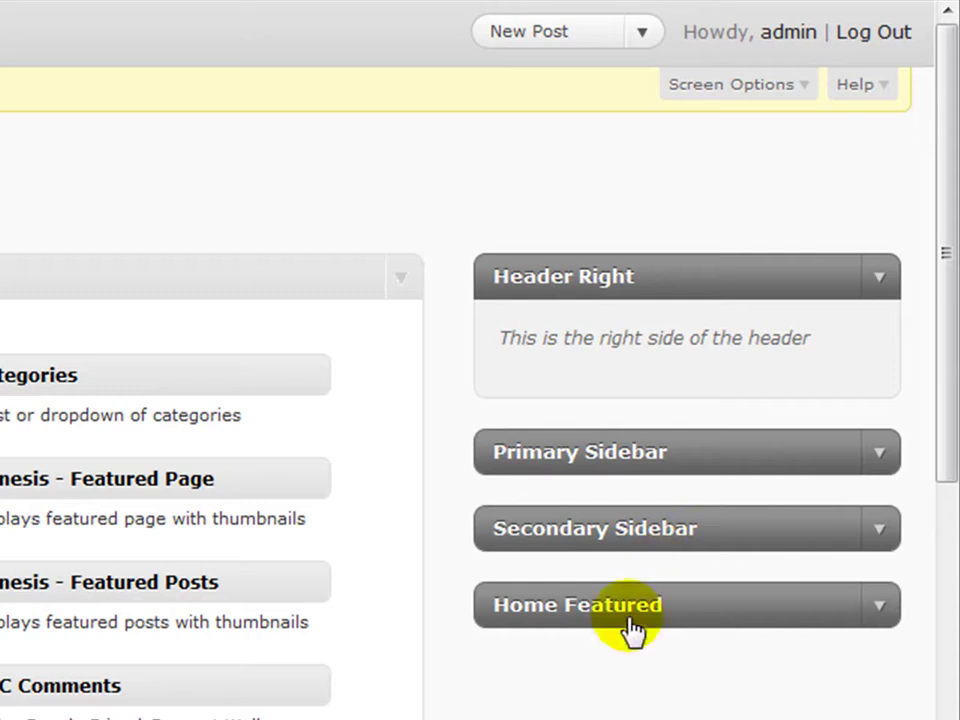
left_click(878, 452)
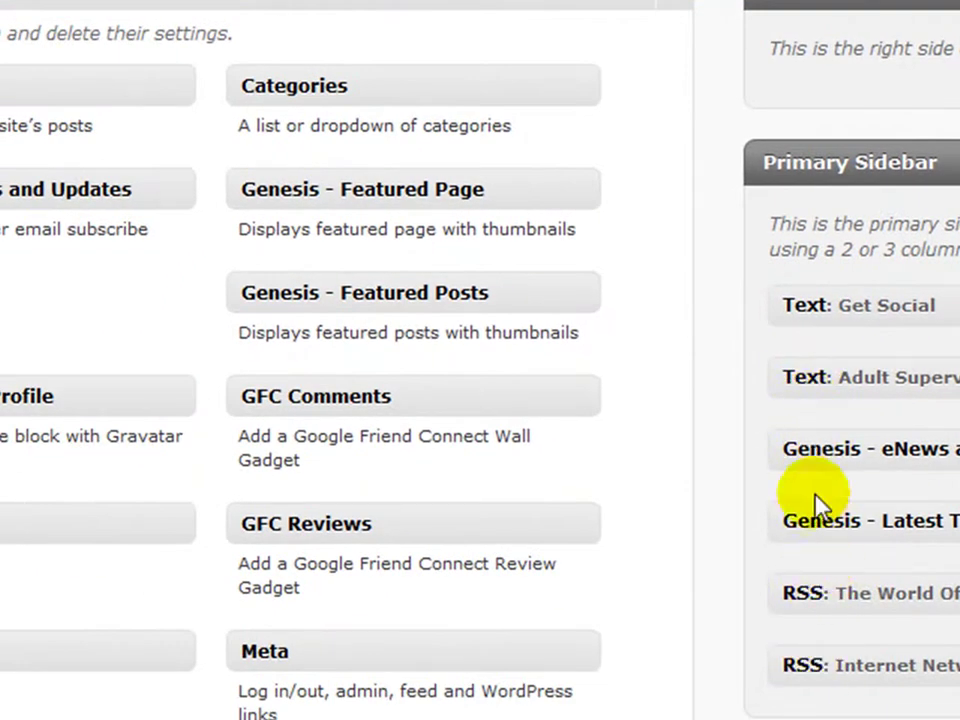
- Examine the code of the Get Social text widget and the content of the Adult Supervision text widget in the Primary Sidebar
scroll(566, 397, "down", 3)
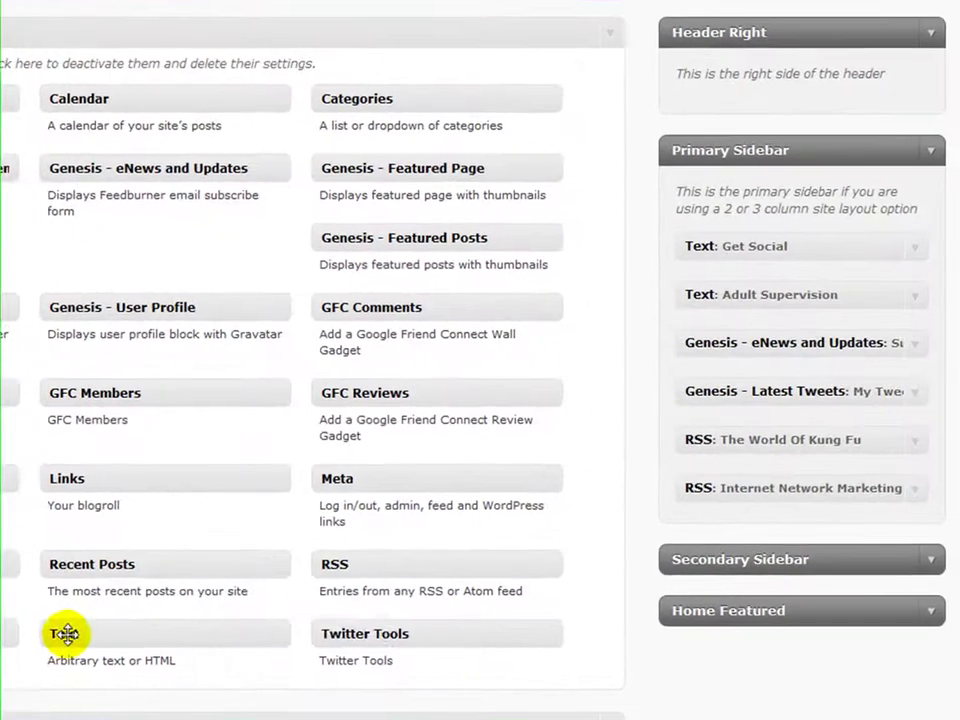
left_click_drag(424, 569, 771, 454)
left_click_drag(521, 482, 100, 600)
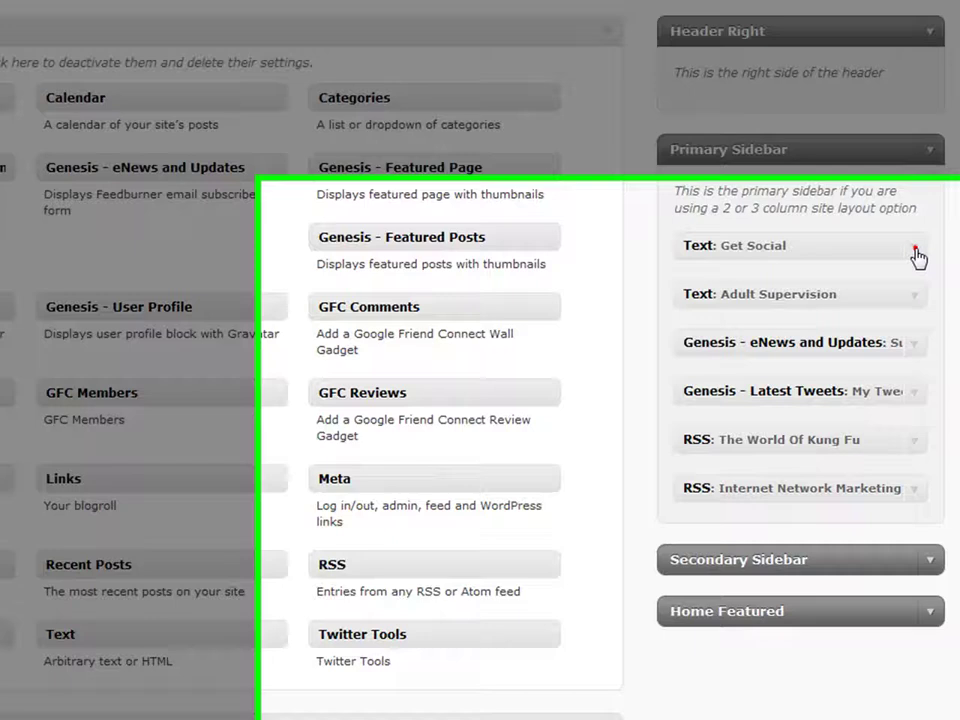
left_click(914, 248)
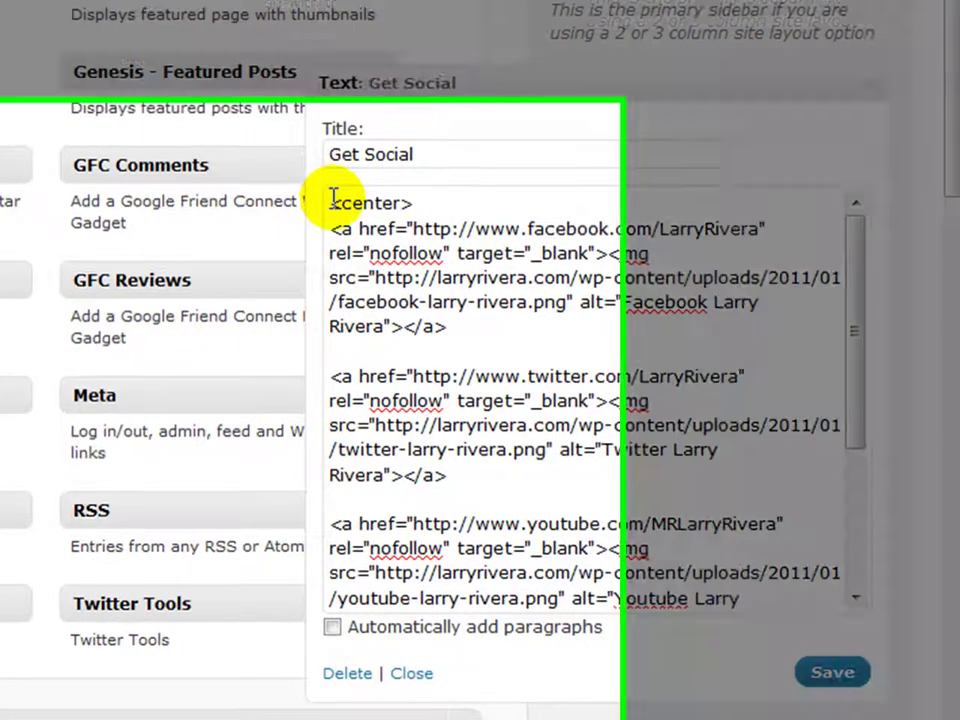
left_click_drag(333, 197, 427, 674)
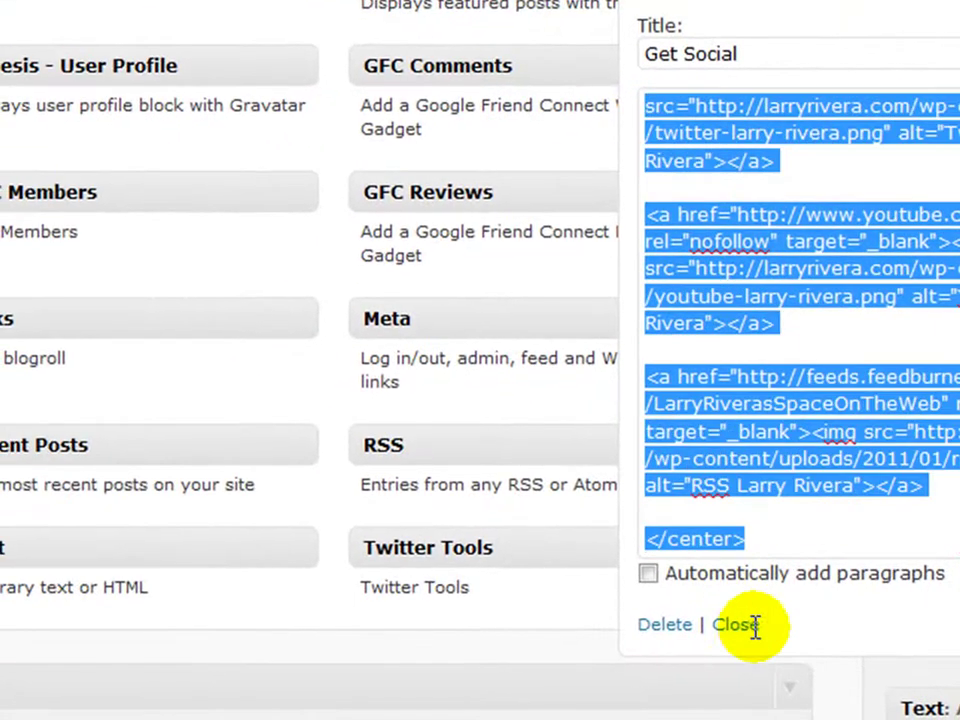
left_click(758, 625)
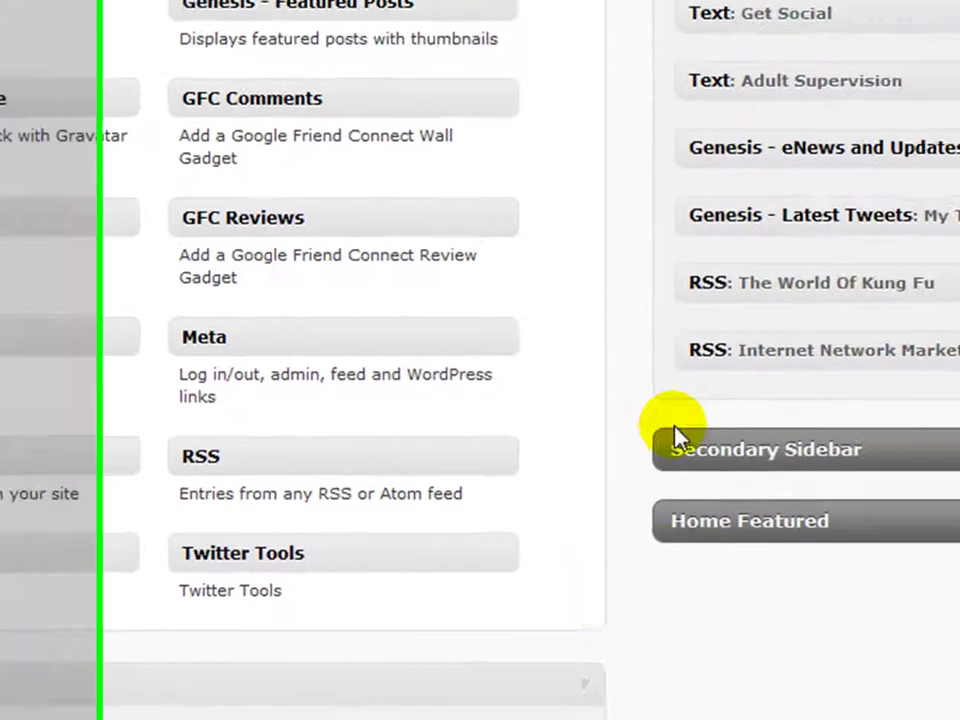
left_click(873, 107)
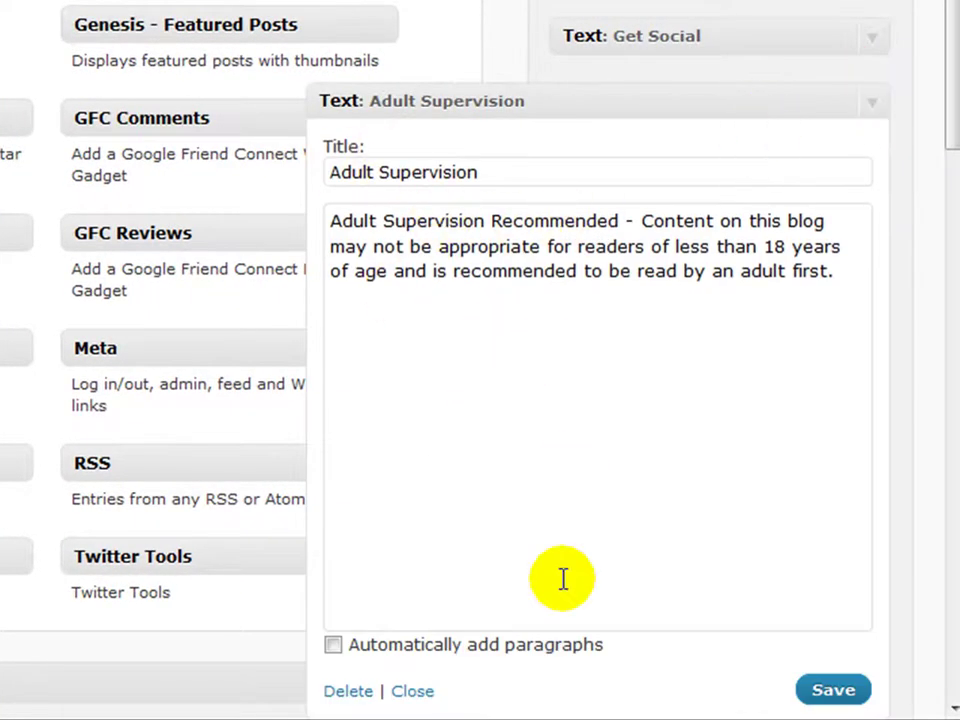
left_click(413, 692)
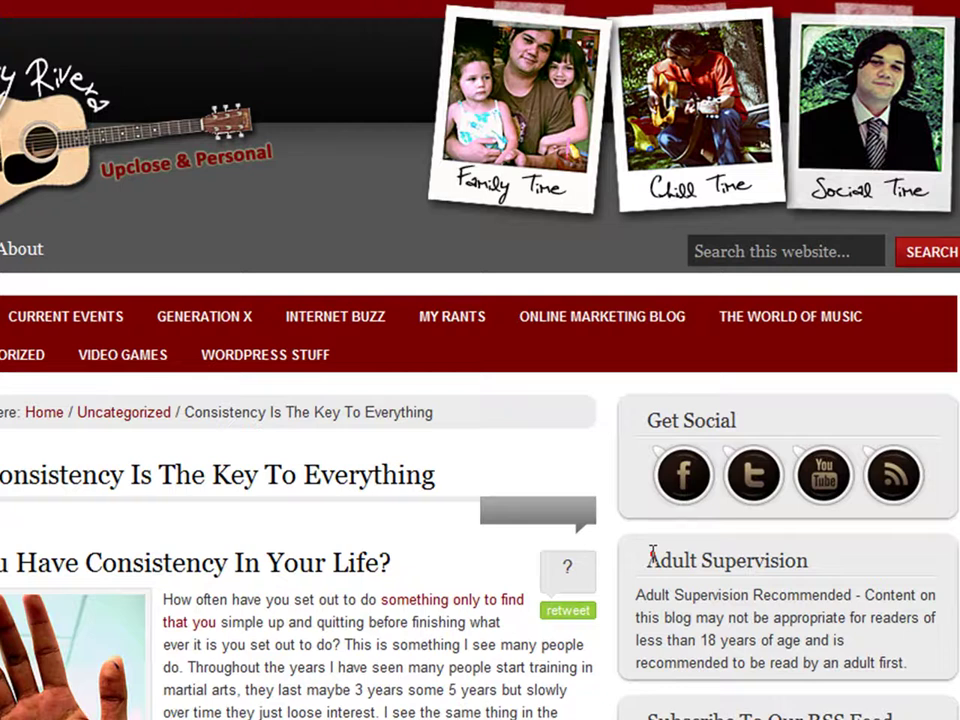
- Examine the Get Social and Adult Supervision boxes in the blog's sidebar and copy the Facebook icon's image location
left_click_drag(686, 455, 794, 511)
left_click_drag(791, 630, 921, 690)
left_click_drag(641, 412, 681, 420)
left_click_drag(503, 398, 934, 473)
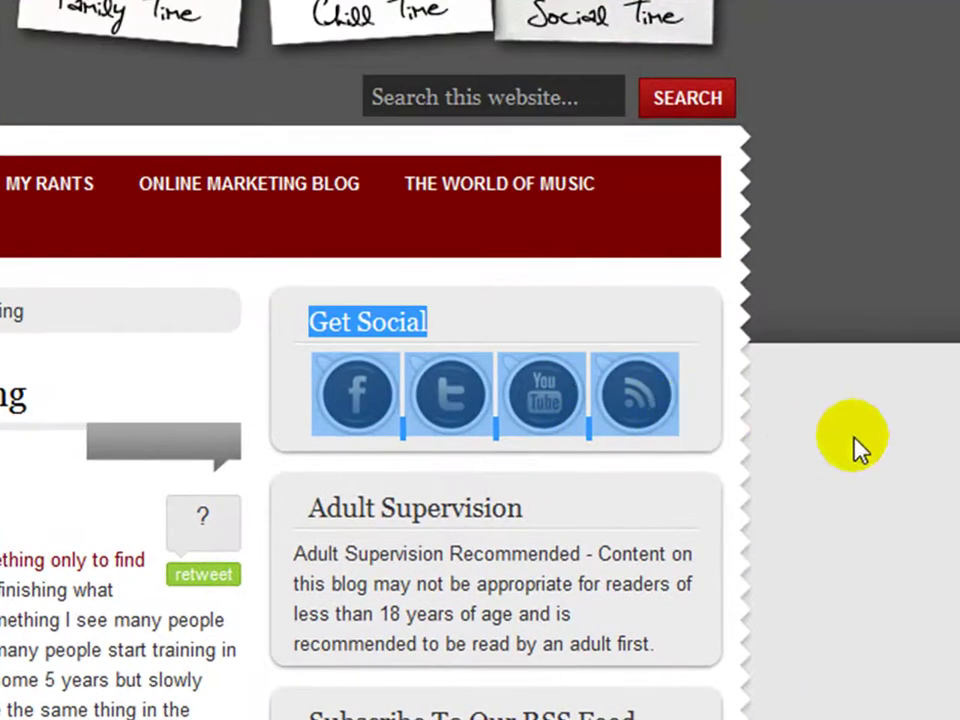
left_click(858, 447)
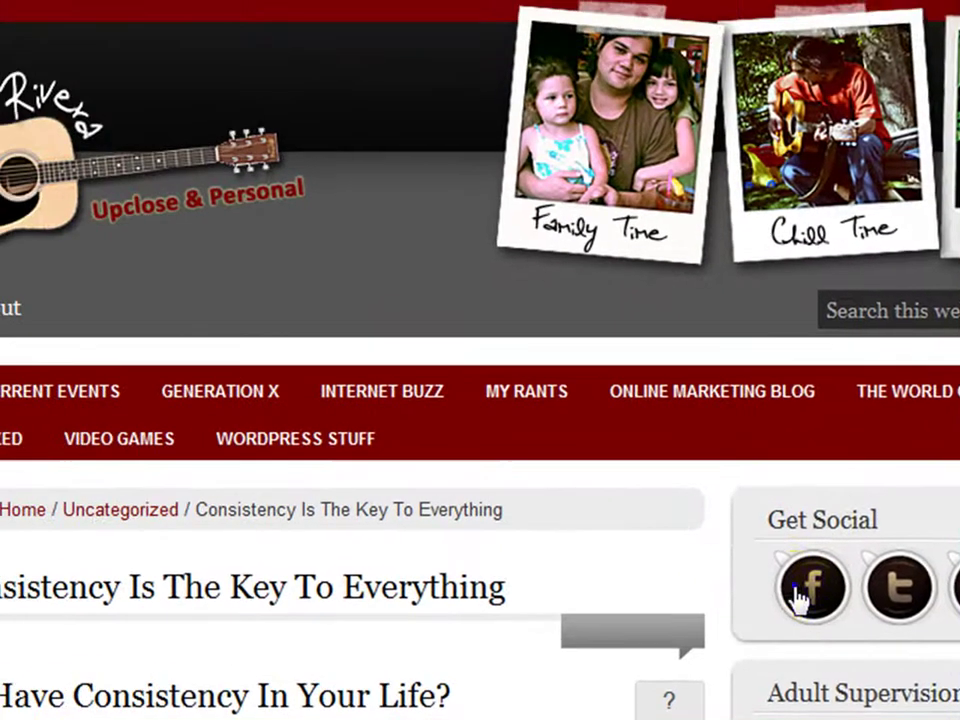
right_click(797, 598)
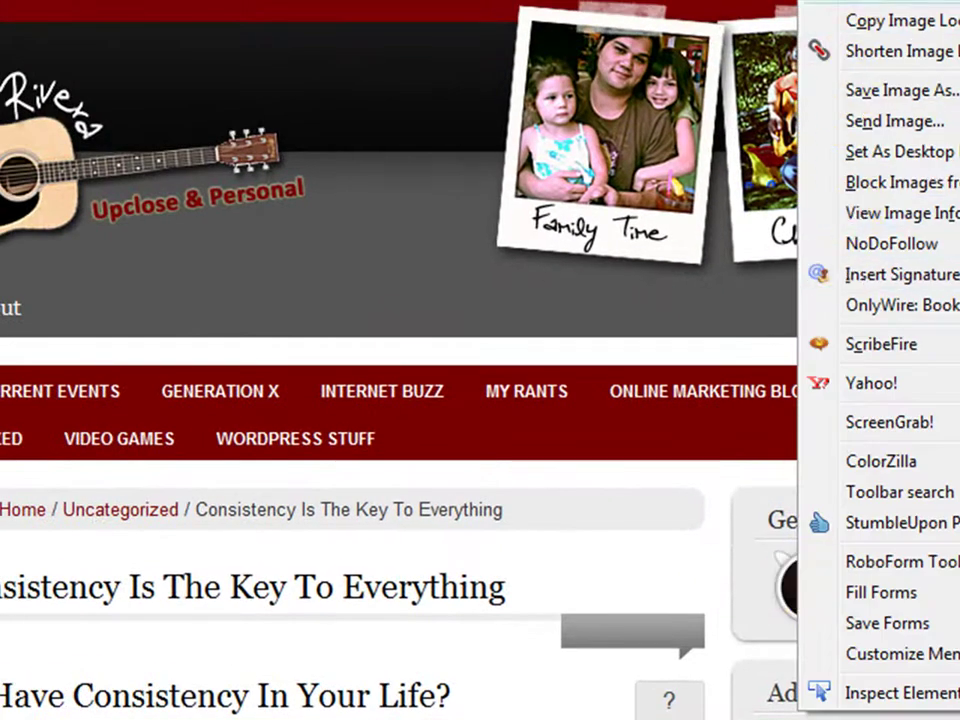
left_click(857, 17)
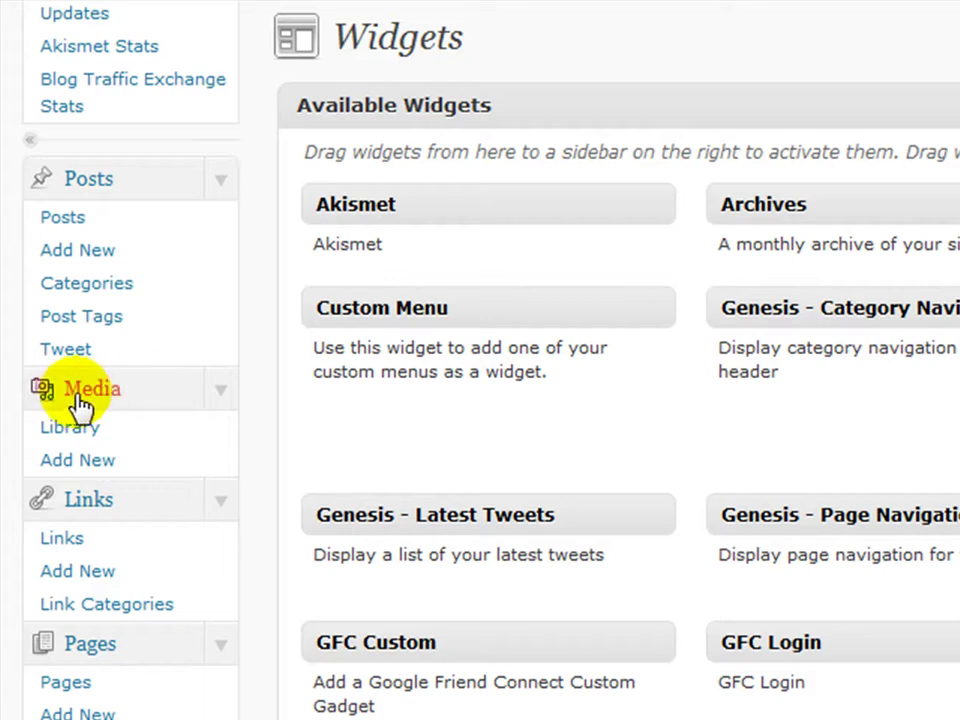
- Open the Upload New Media page and view the file chooser without picking a file
left_click(88, 458)
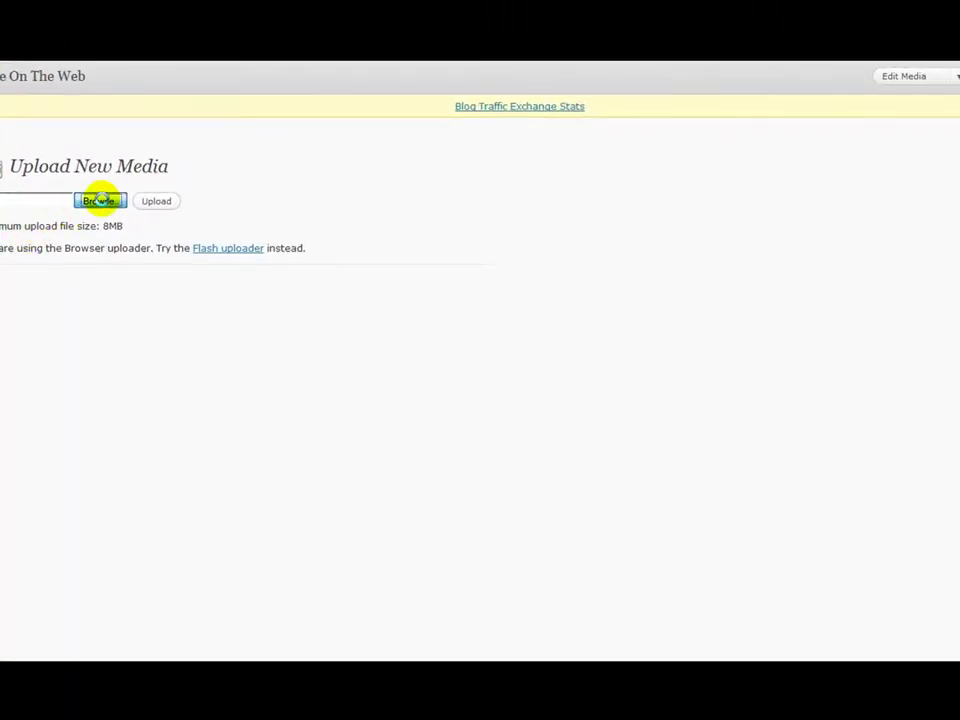
left_click(100, 201)
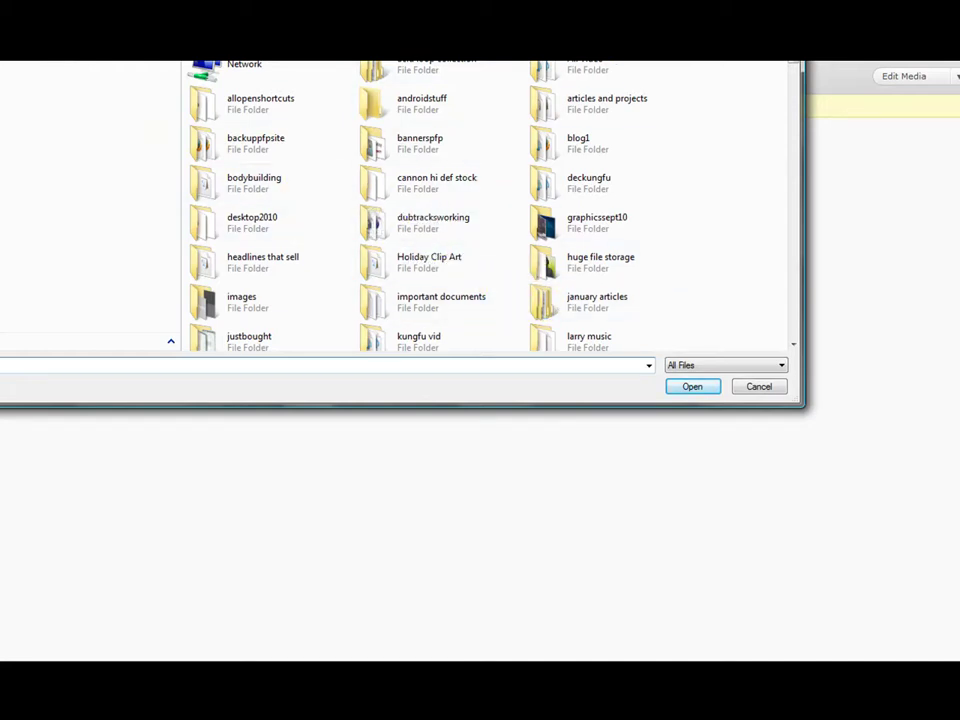
key("Escape")
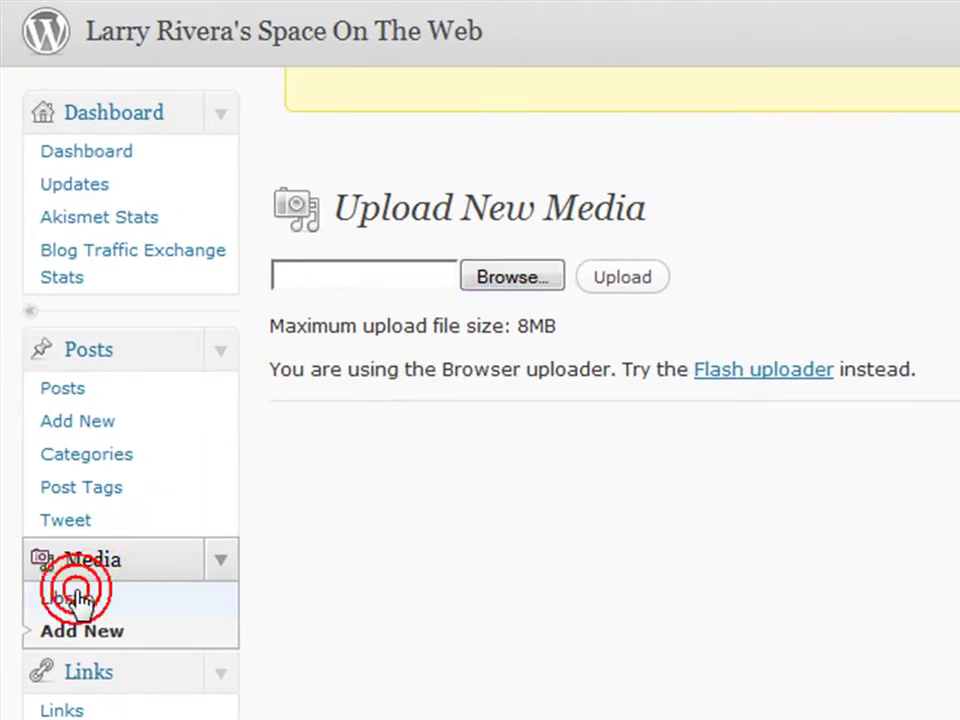
- Open the Media Library and look through the uploaded images, including the social icons and the blog header
left_click(76, 598)
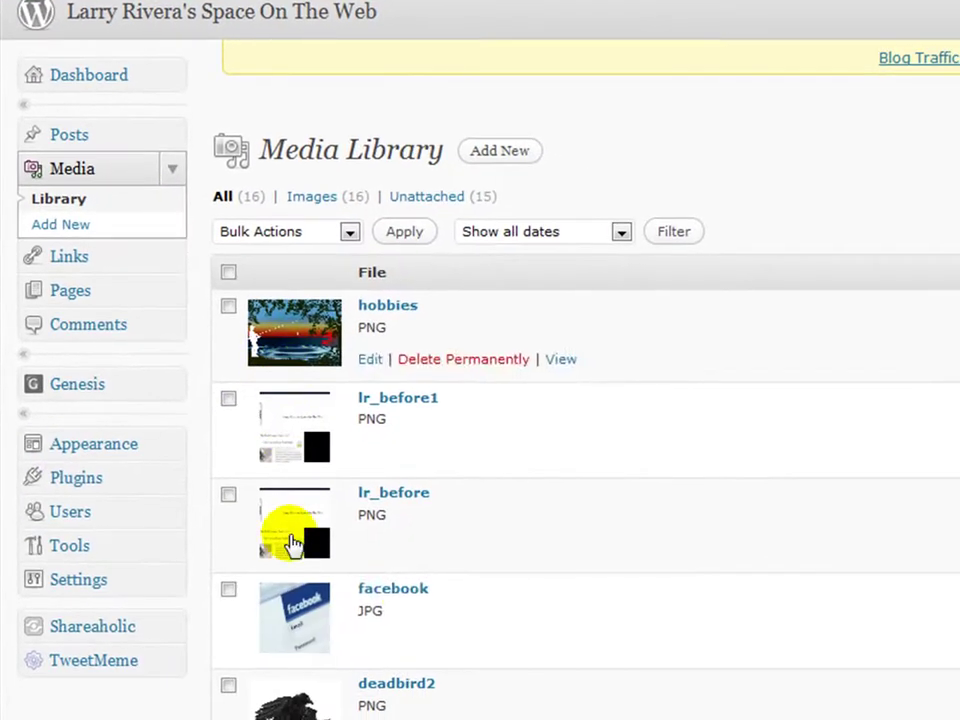
scroll(409, 606, "down", 5)
scroll(420, 552, "down", 3)
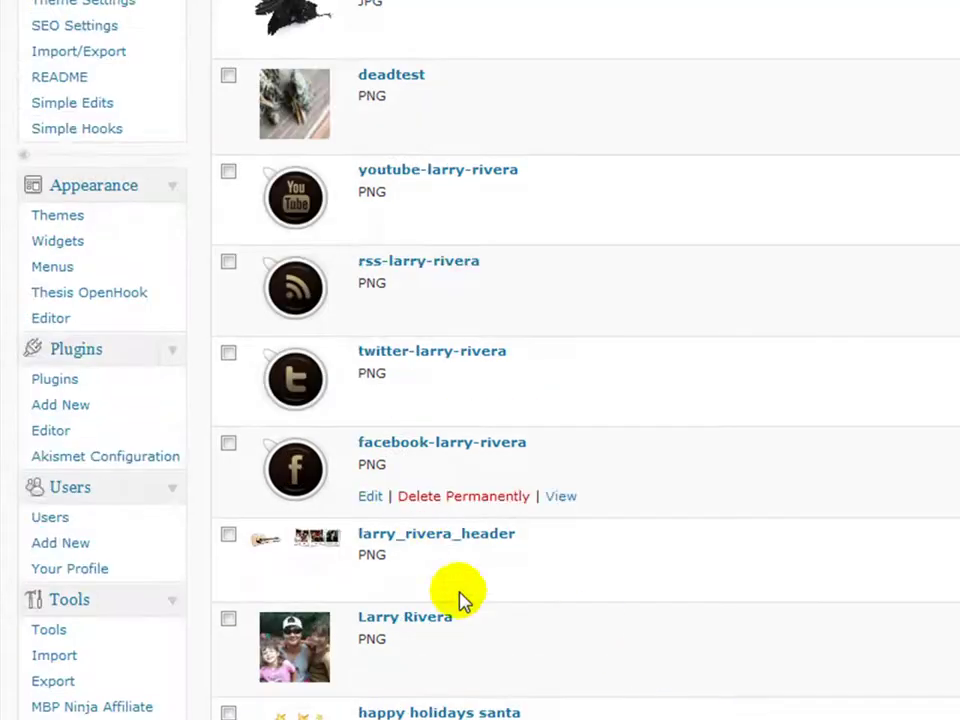
scroll(420, 552, "down", 5)
scroll(660, 520, "up", 13)
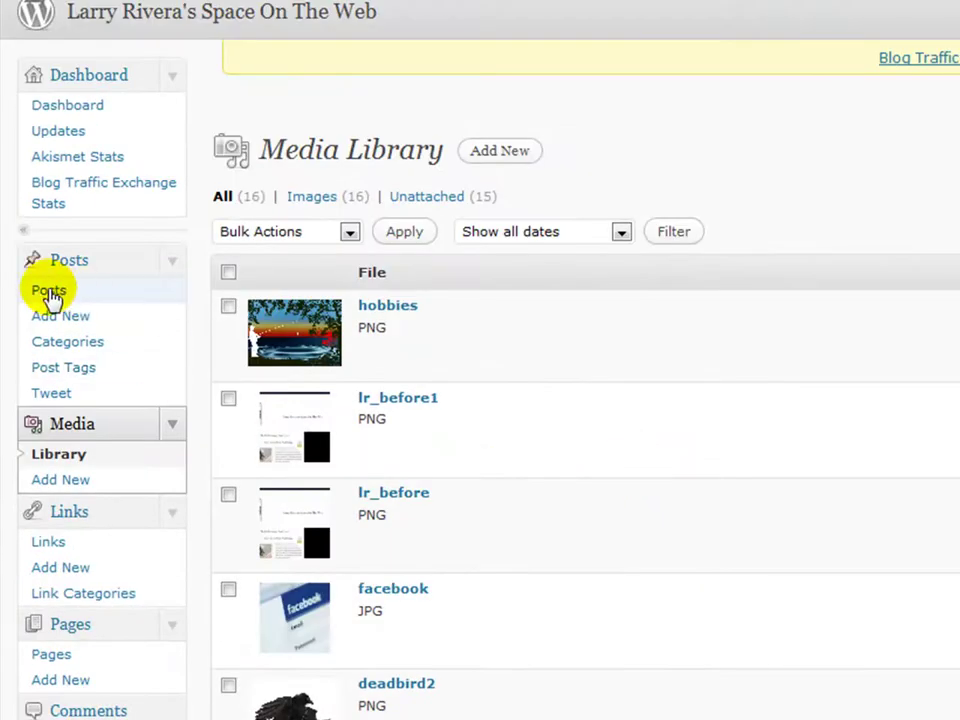
- Open the draft post "Consistency Is The Key To Everything" for editing and check the question list in Notepad
left_click(48, 291)
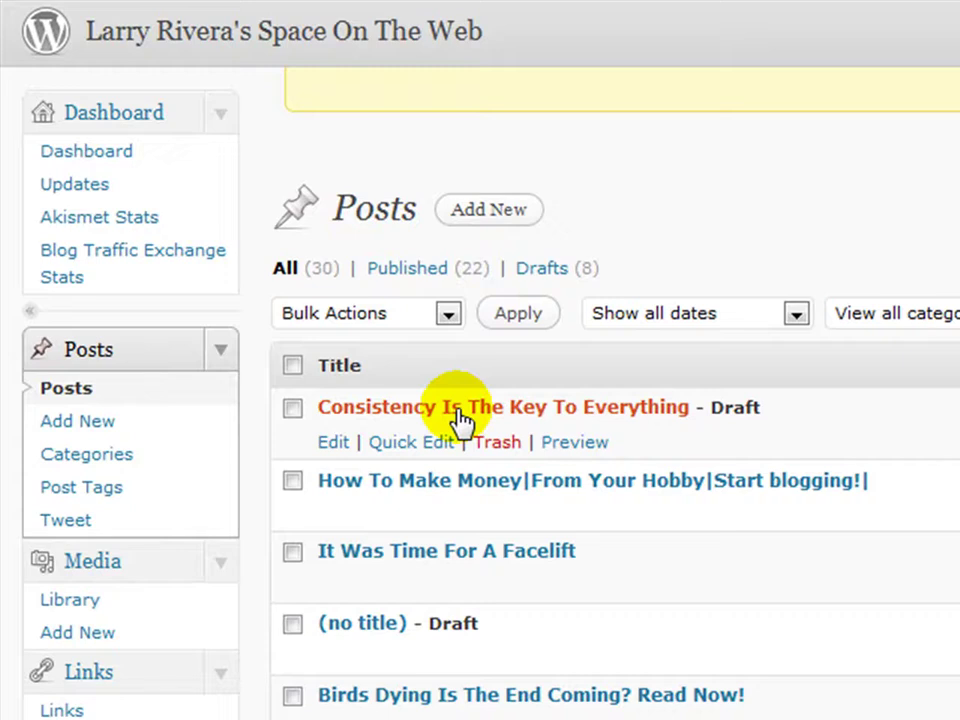
left_click(456, 409)
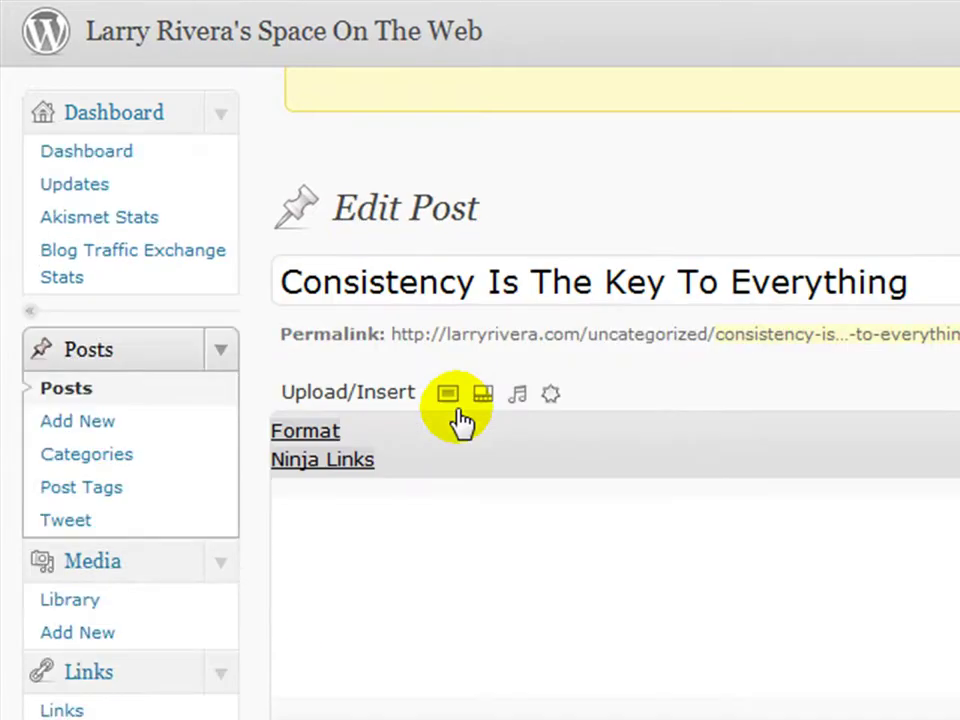
scroll(760, 635, "down", 3)
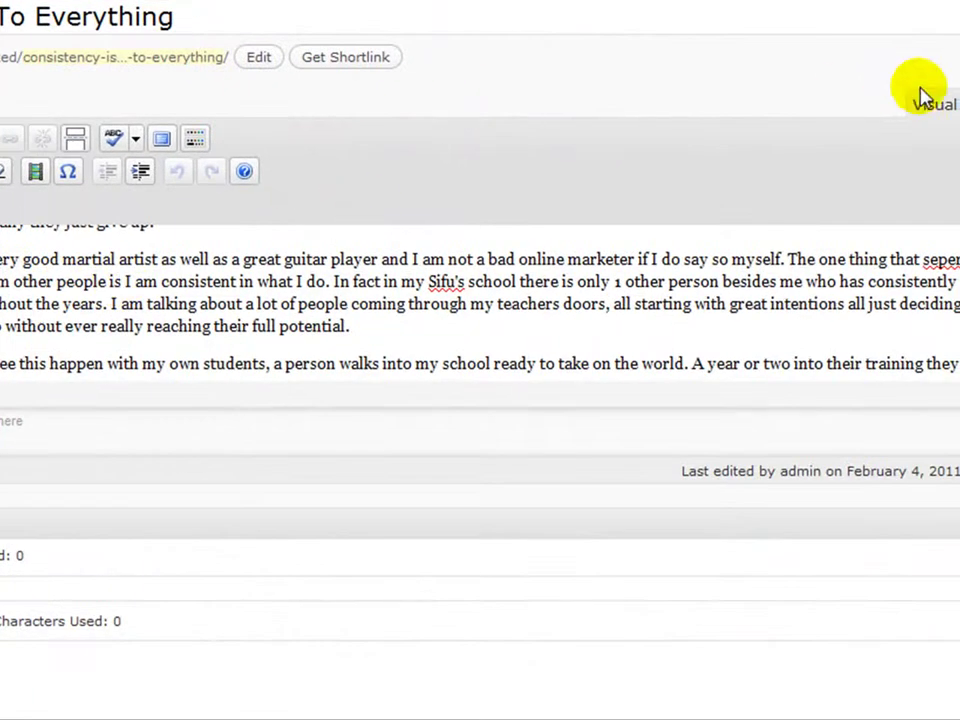
scroll(800, 310, "down", 10)
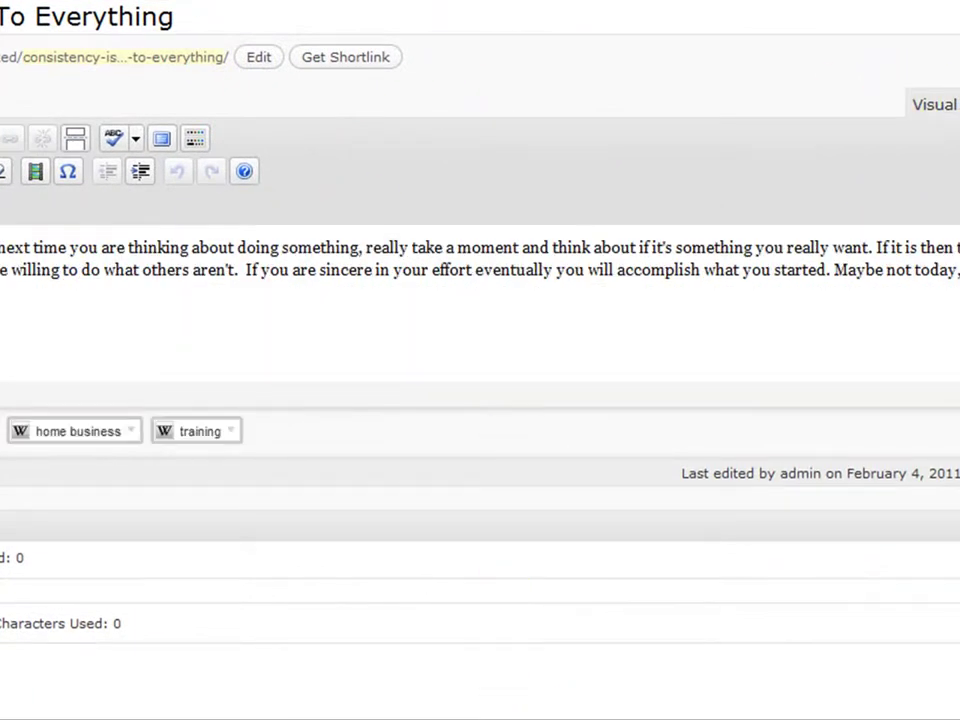
key("alt+Tab")
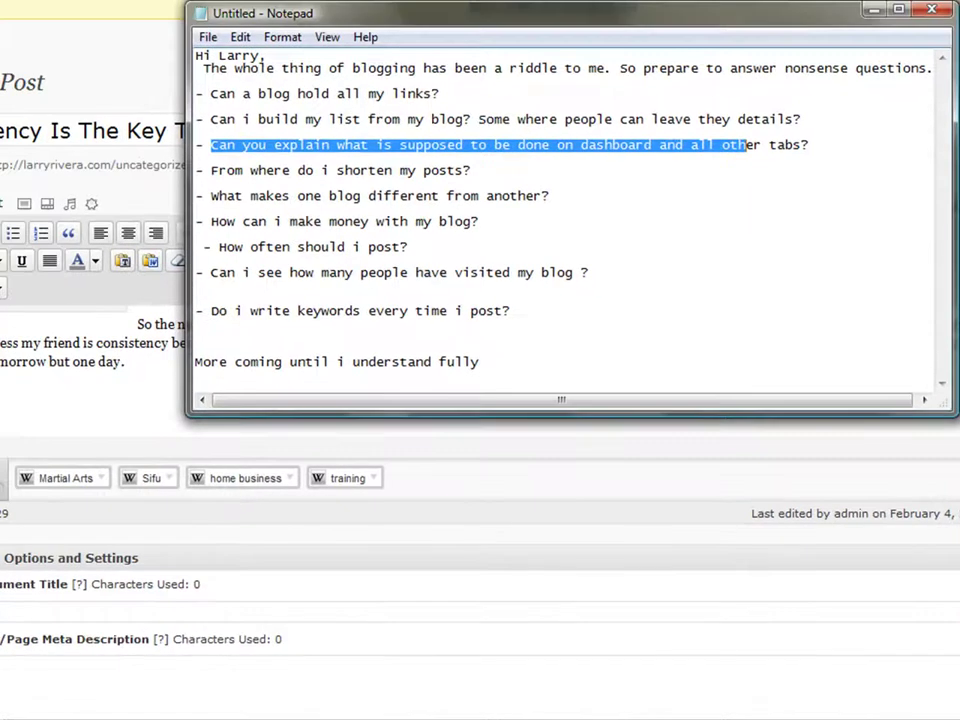
key("alt+Tab")
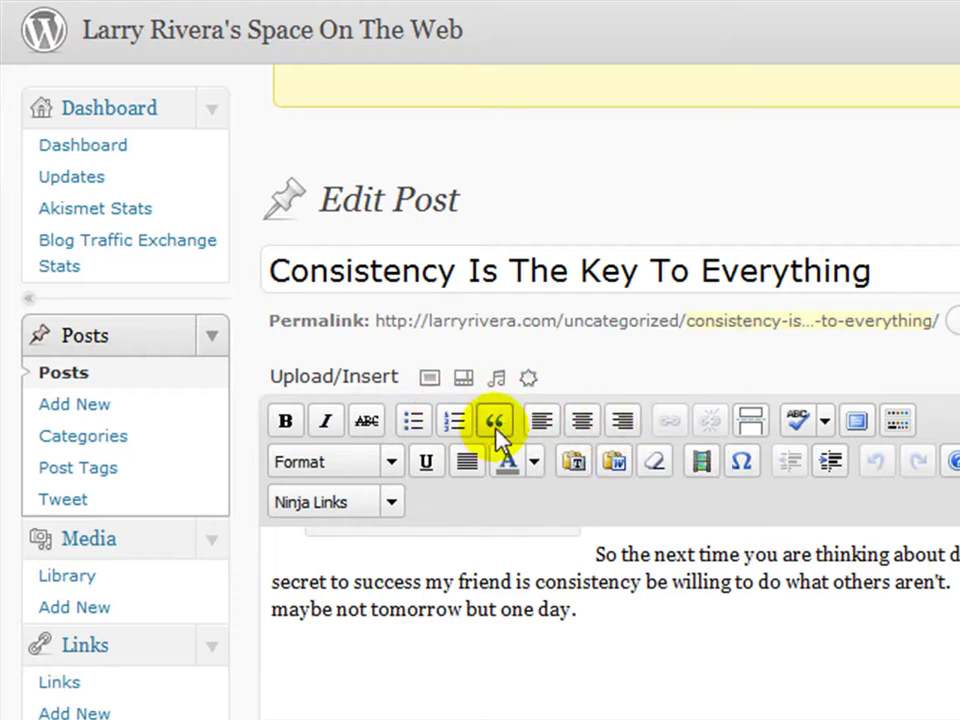
- Look through the text colours and the paragraph and heading formats available in the post editor
left_click(533, 462)
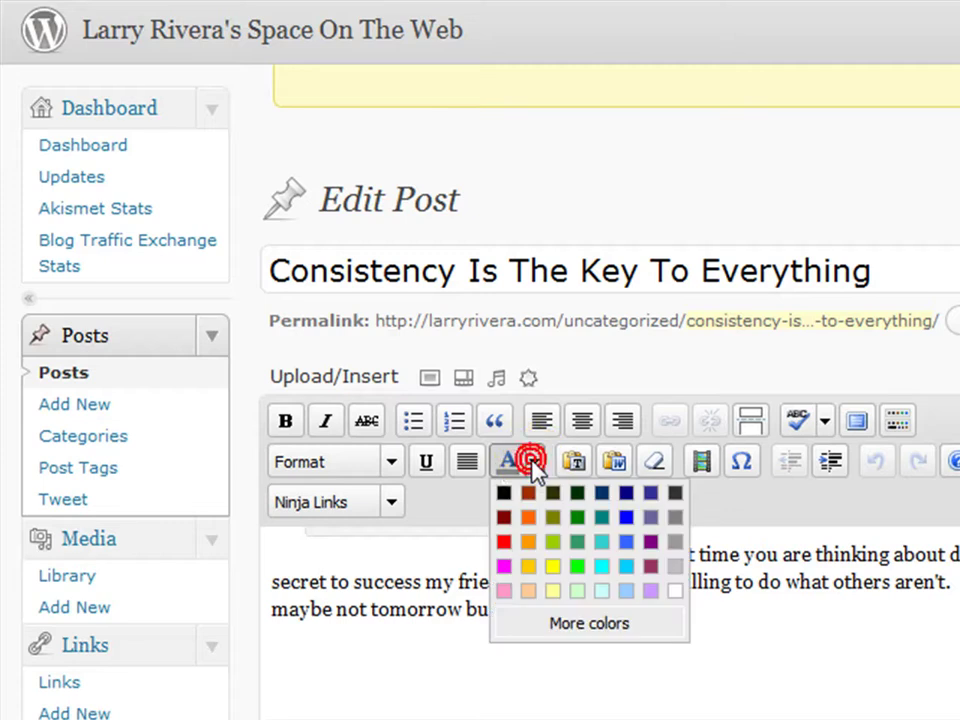
left_click(393, 463)
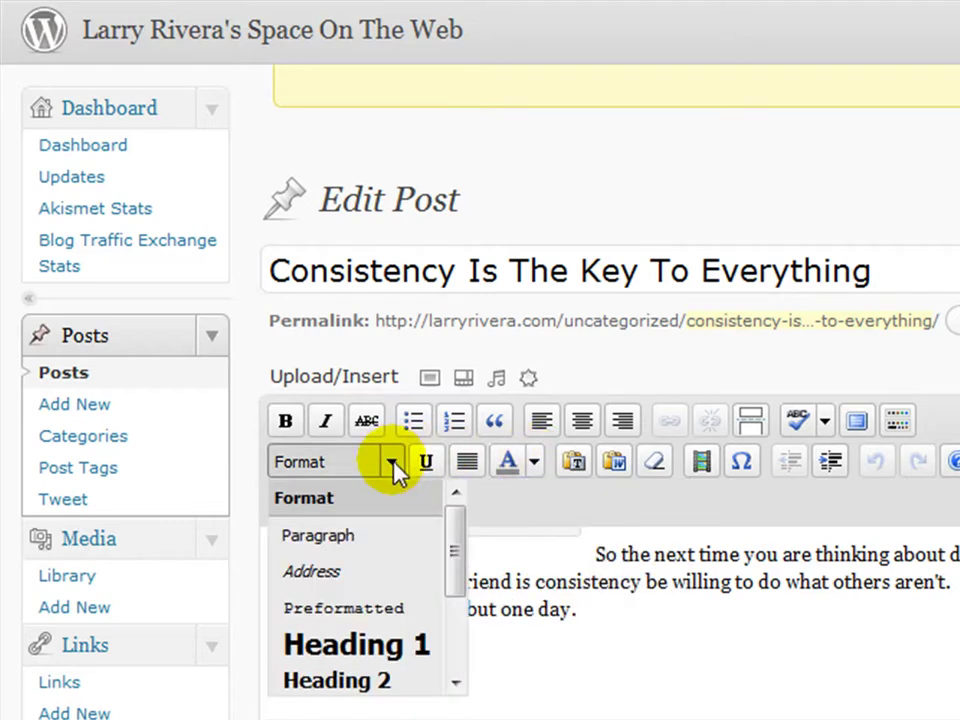
left_click_drag(454, 562, 410, 595)
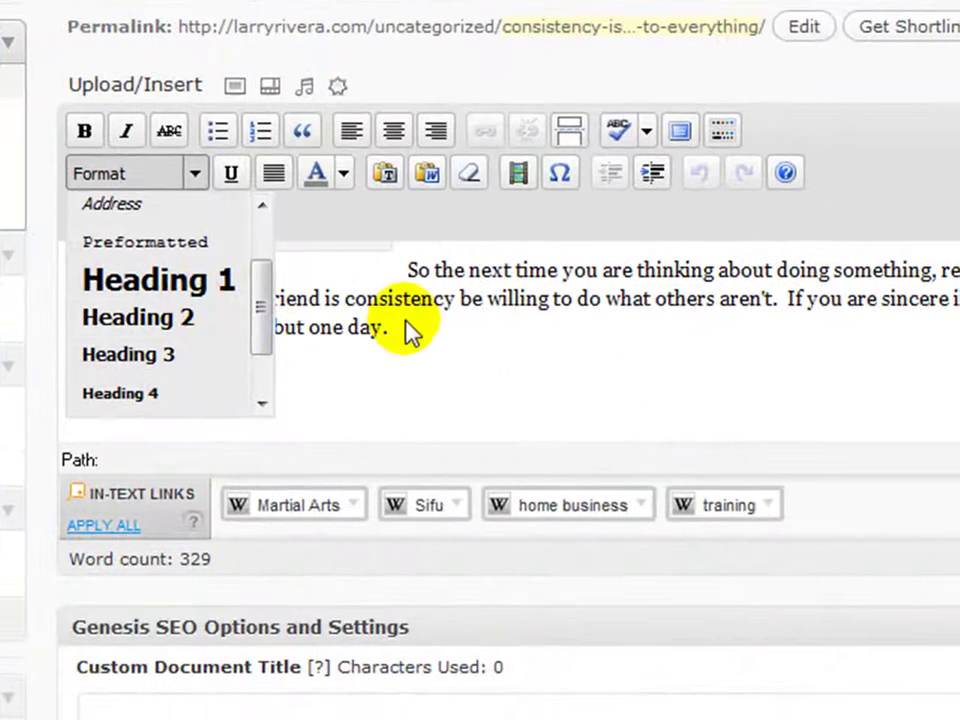
left_click(478, 360)
- Select the opening heading "Do You Have Consistency In Your Life?" to check its format
scroll(449, 330, "up", 10)
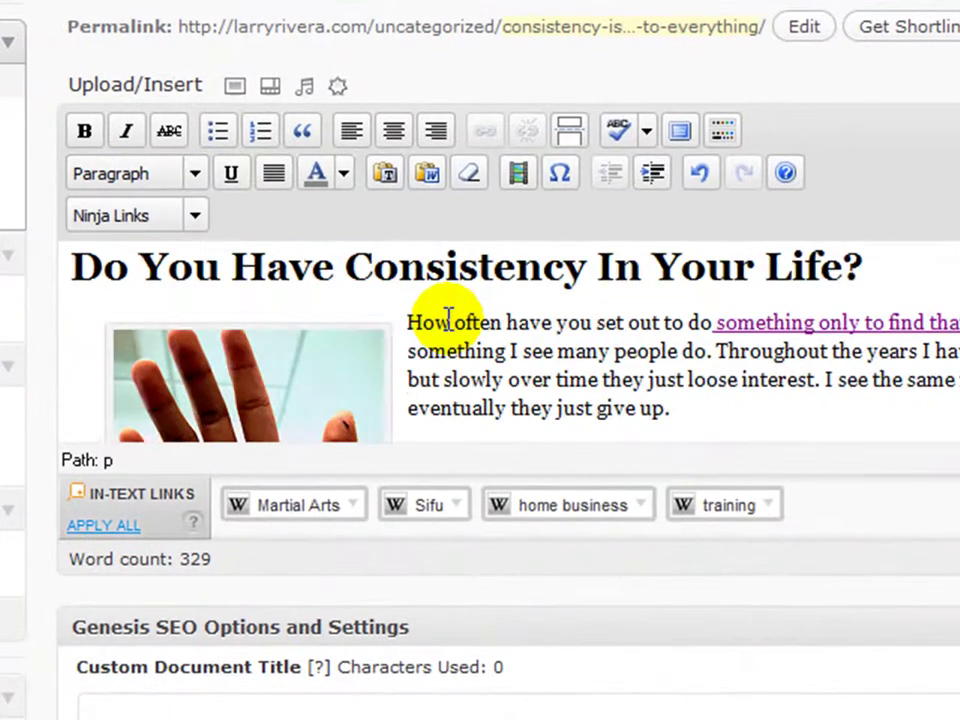
left_click_drag(903, 268, 60, 255)
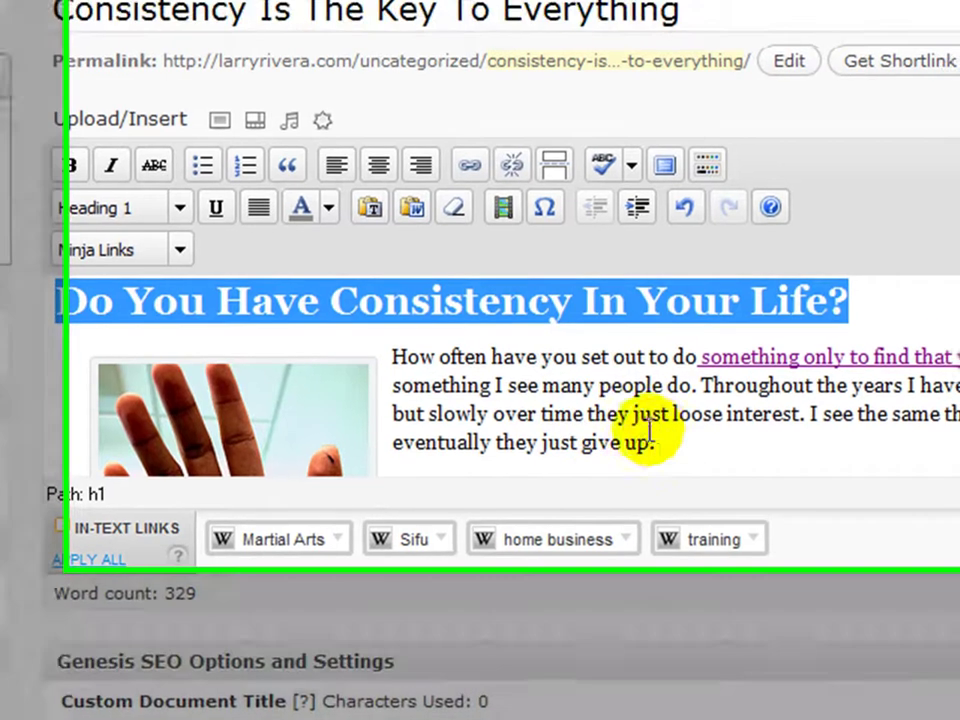
left_click(662, 407)
- Add the line "The next step" after the paragraph ending in "full potential" and format it as Heading 2
scroll(632, 400, "down", 3)
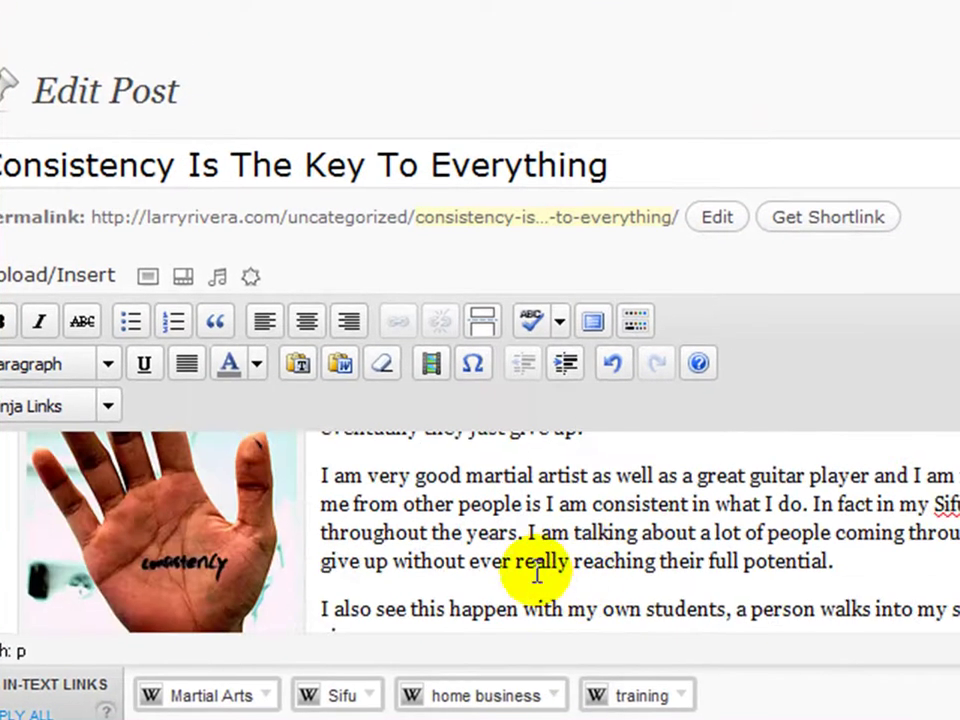
left_click(863, 561)
key("Return")
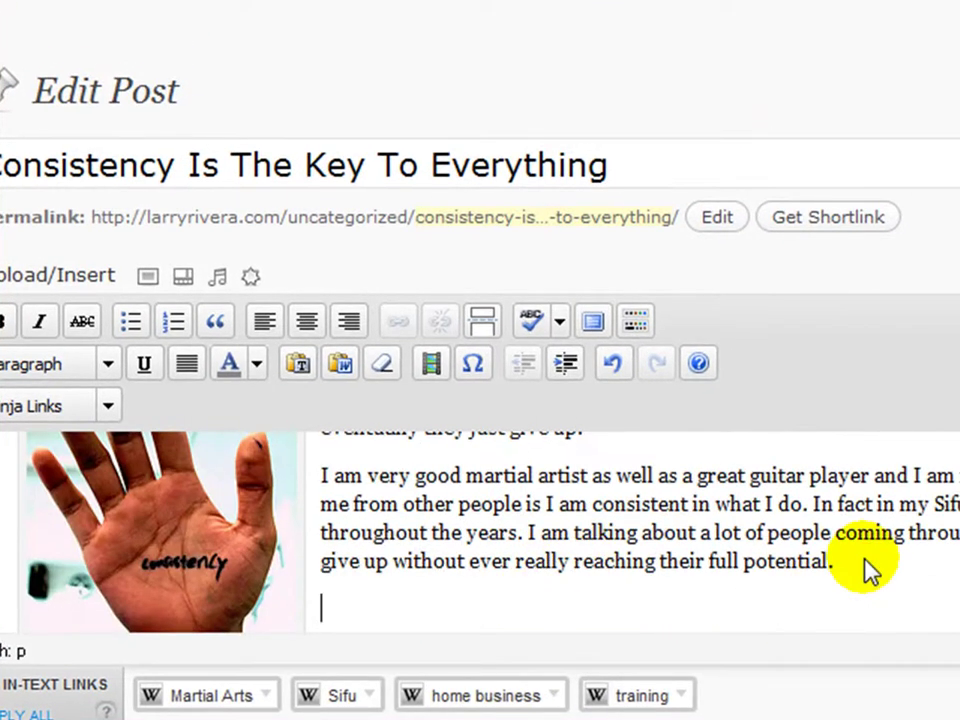
type("The next step")
left_click_drag(467, 611, 320, 614)
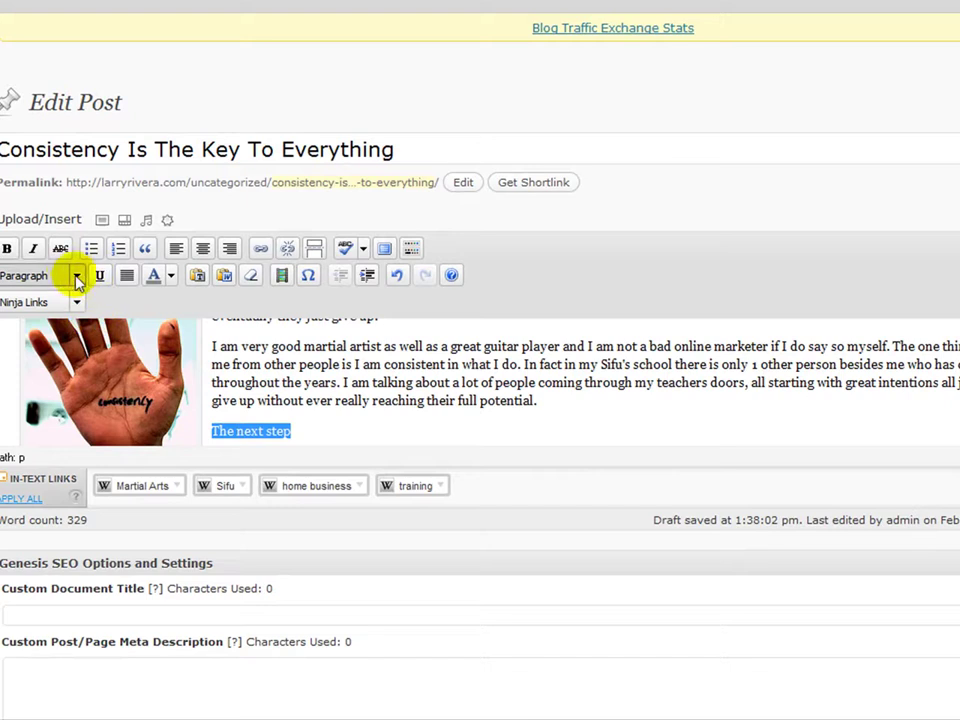
left_click(75, 276)
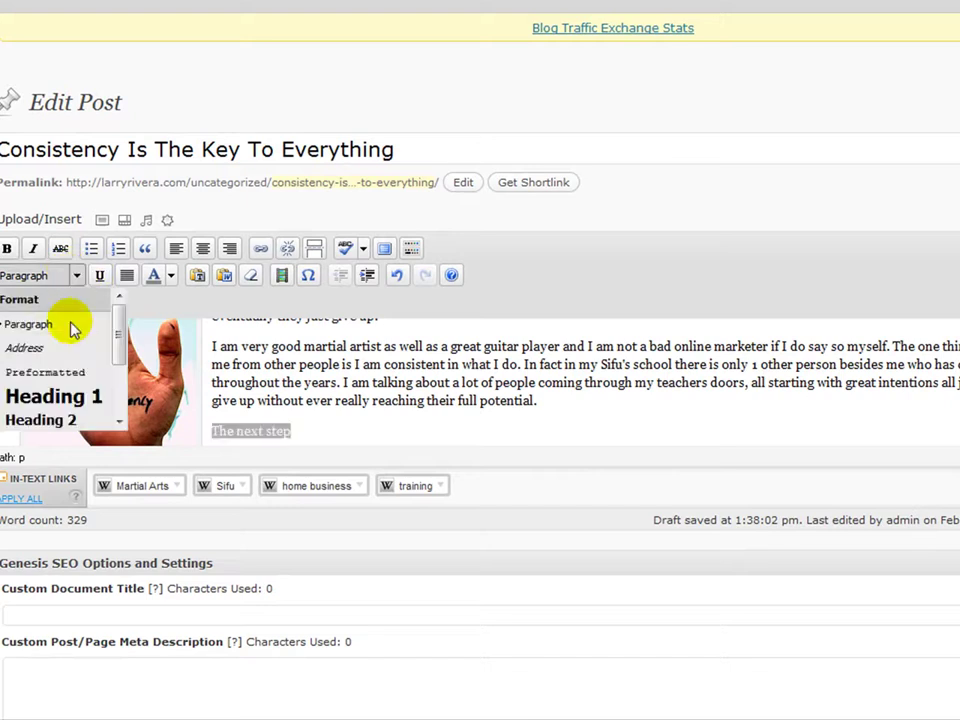
left_click(63, 421)
left_click(489, 418)
- Look through the post's page on the blog to check how the subheading "The next step" appears
scroll(465, 405, "down", 2)
scroll(465, 405, "down", 3)
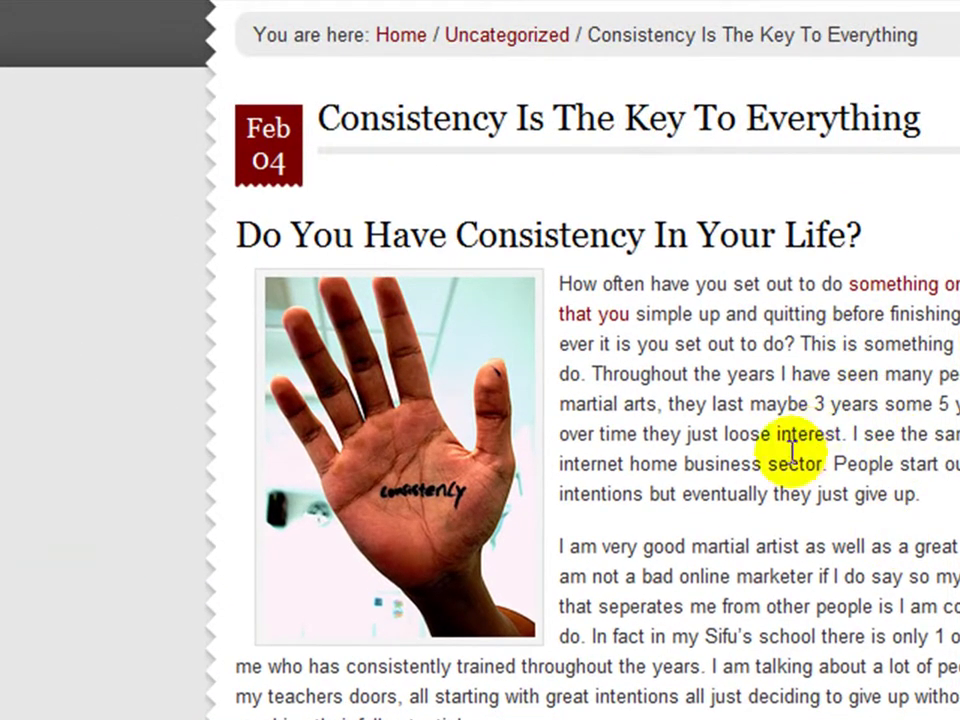
scroll(876, 446, "down", 3)
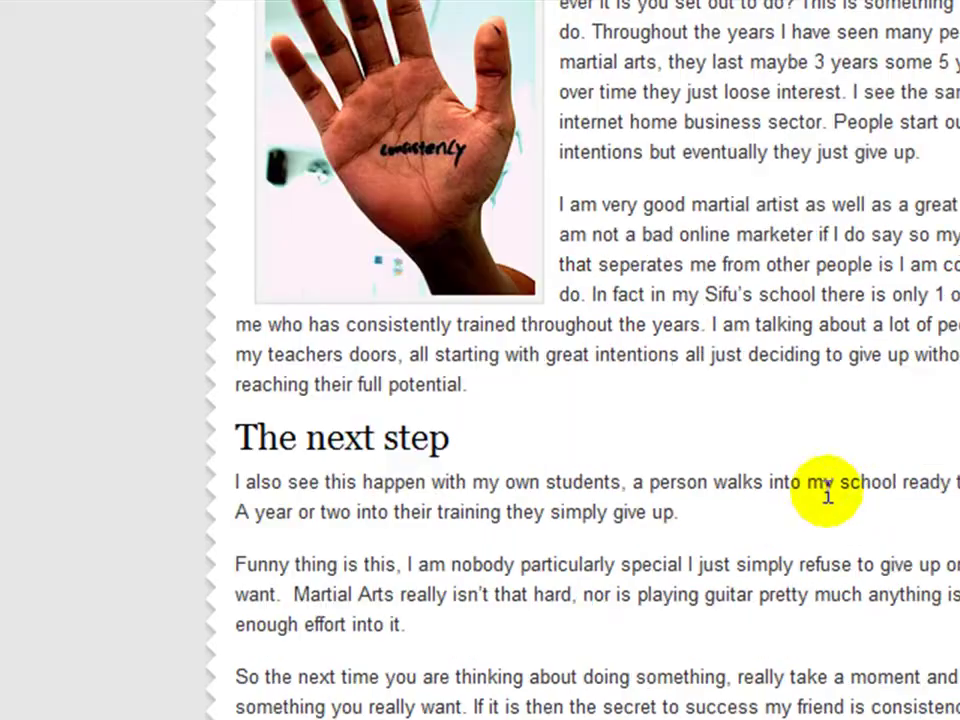
scroll(820, 474, "up", 3)
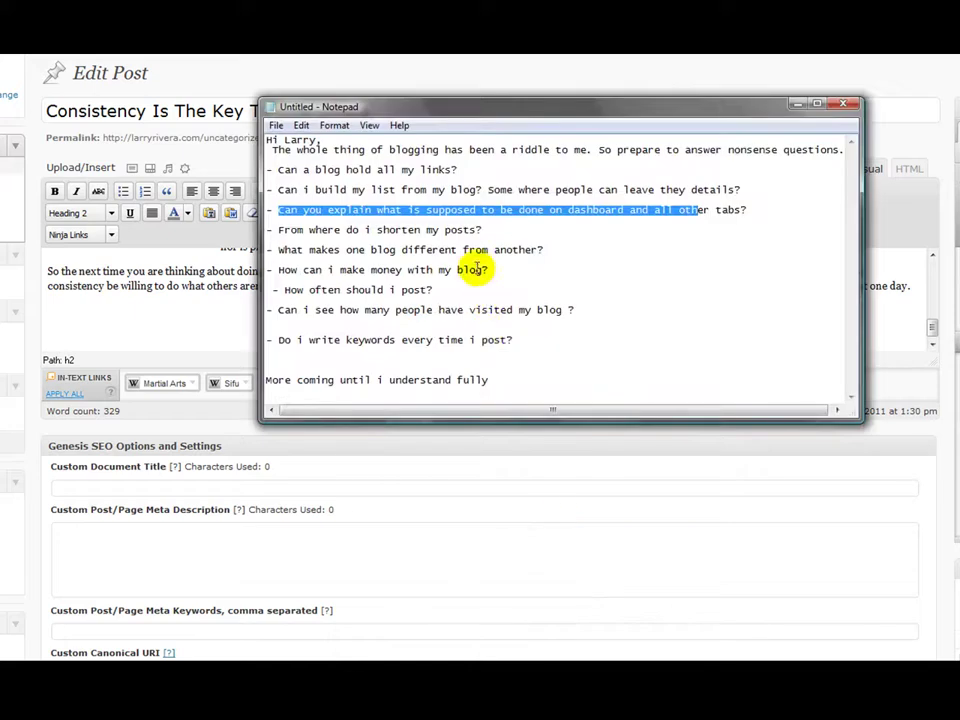
- Highlight the question "From where do i shorten my posts?" in the Notepad list and return to the post's "The next step" section
left_click_drag(489, 231, 313, 222)
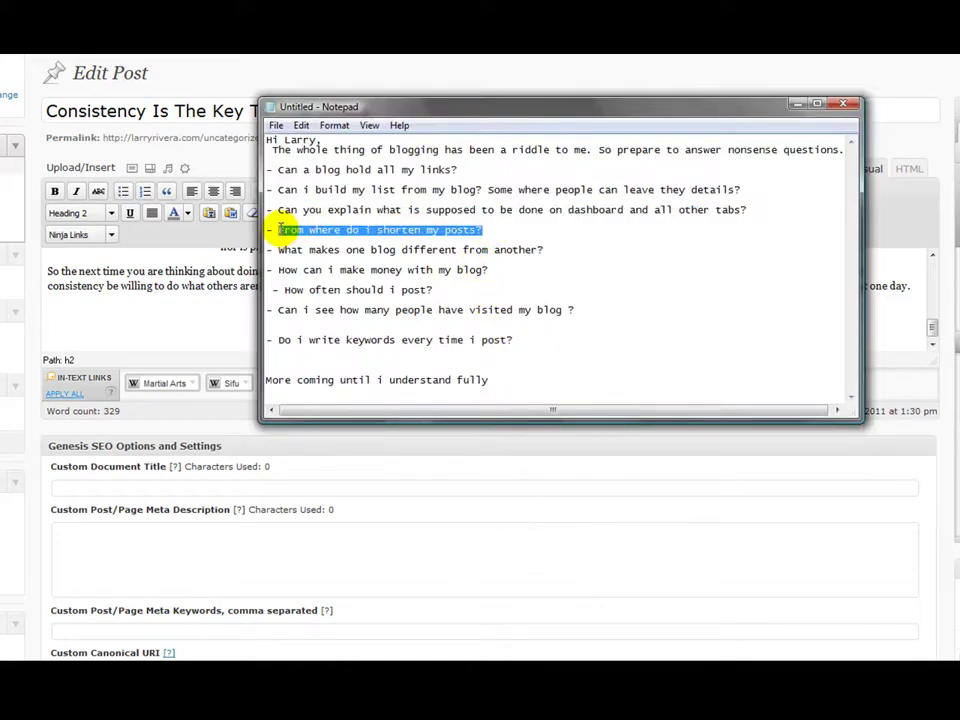
left_click(797, 104)
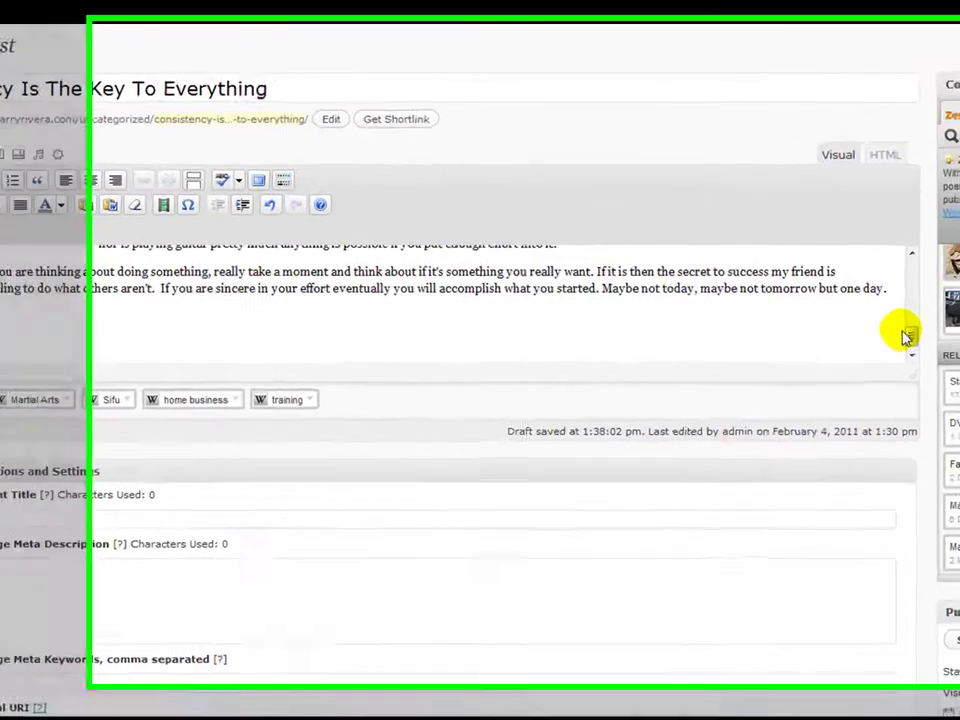
scroll(929, 322, "up", 3)
scroll(893, 333, "up", 3)
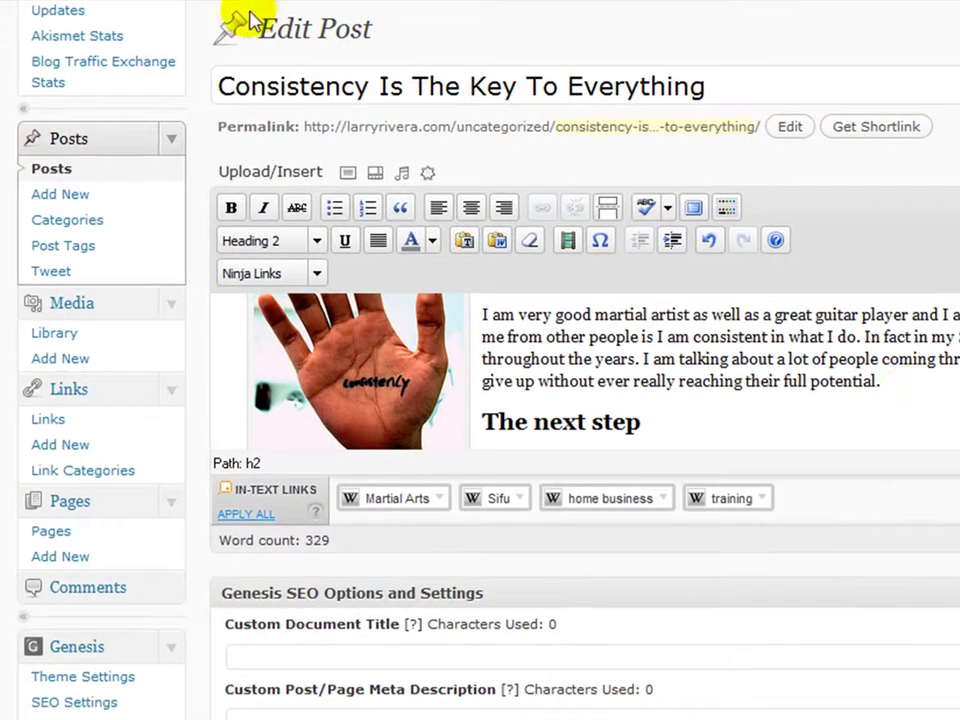
- Open the full slide-sharing article from its shortened excerpt on the Profit On Knowledge blog and look through it
left_click(178, 0)
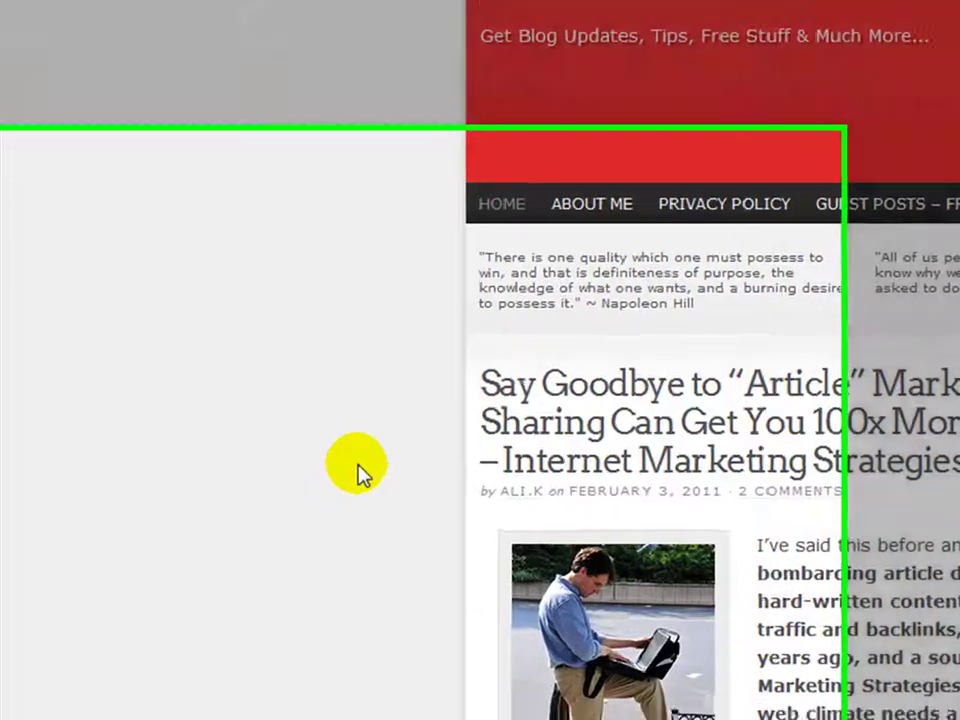
scroll(358, 466, "down", 3)
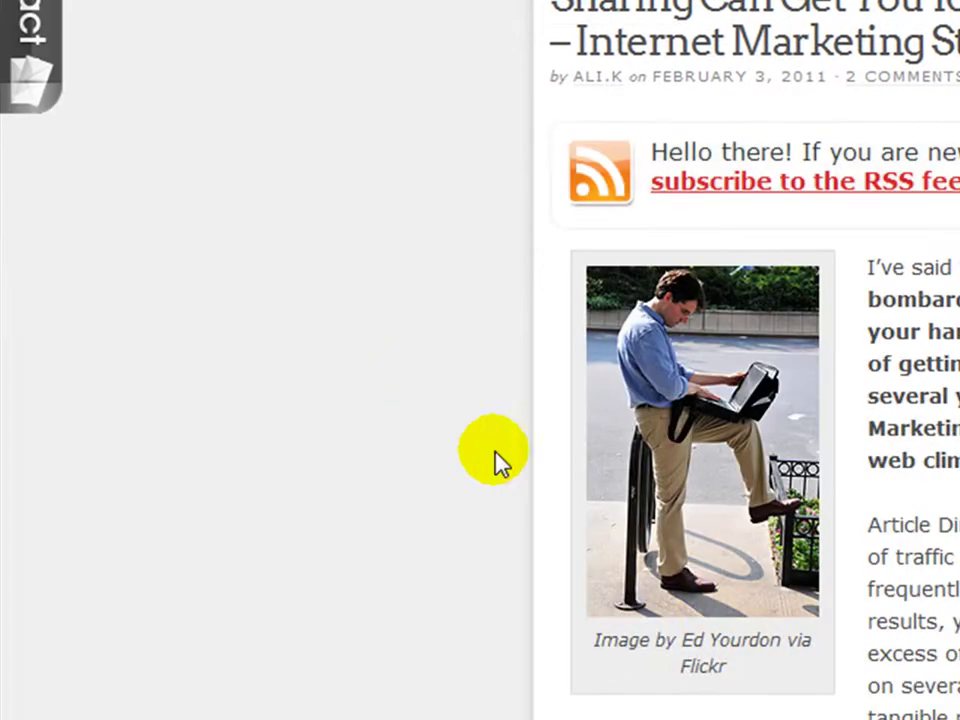
scroll(497, 462, "down", 3)
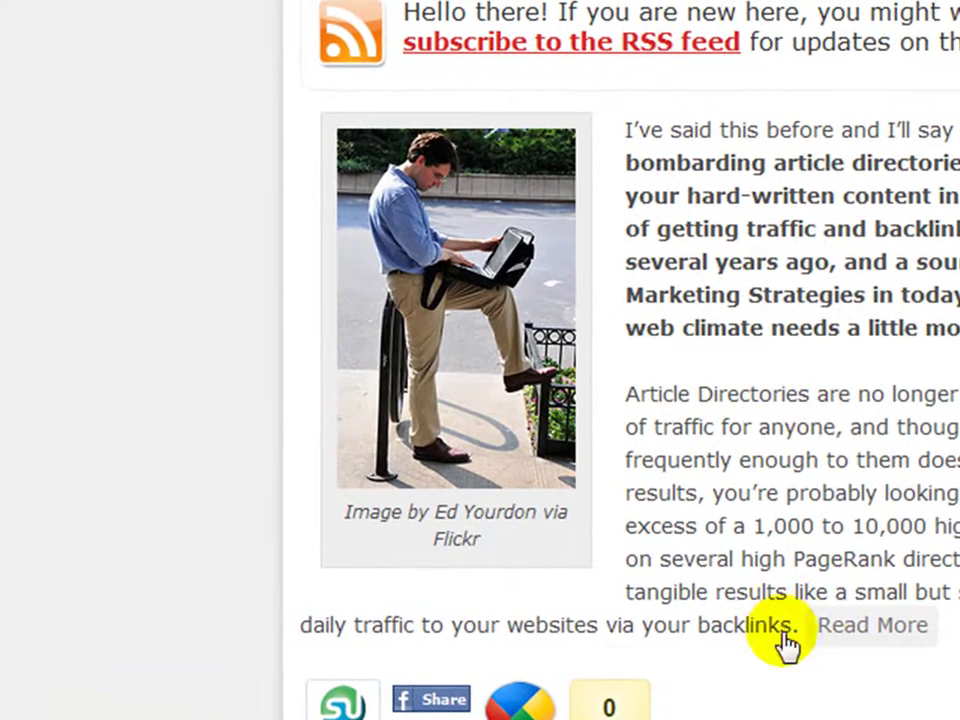
left_click(863, 624)
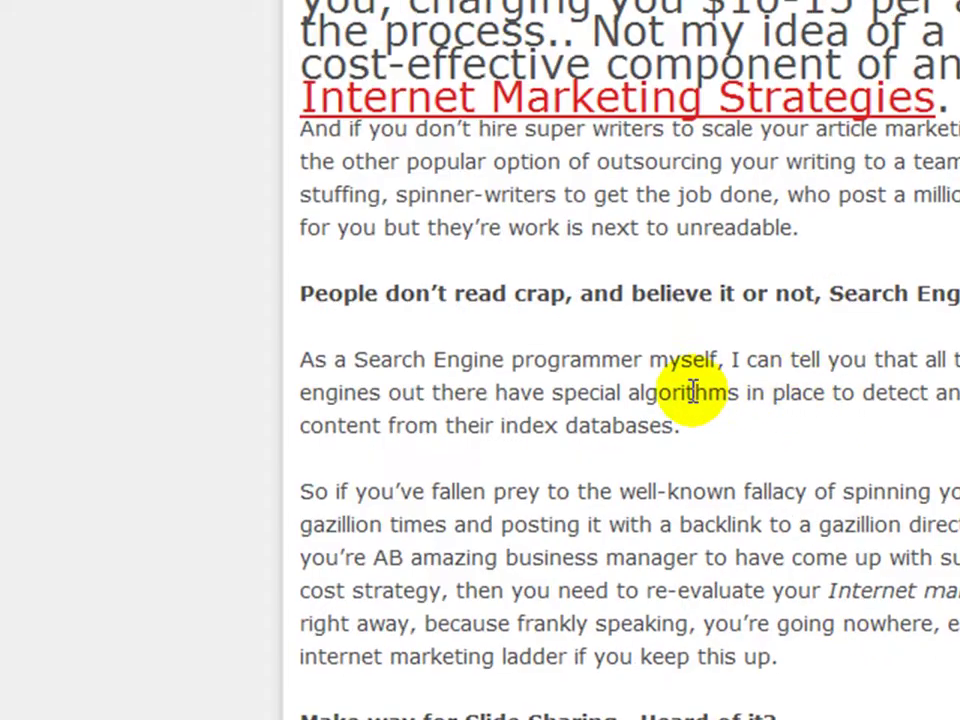
scroll(439, 375, "down", 10)
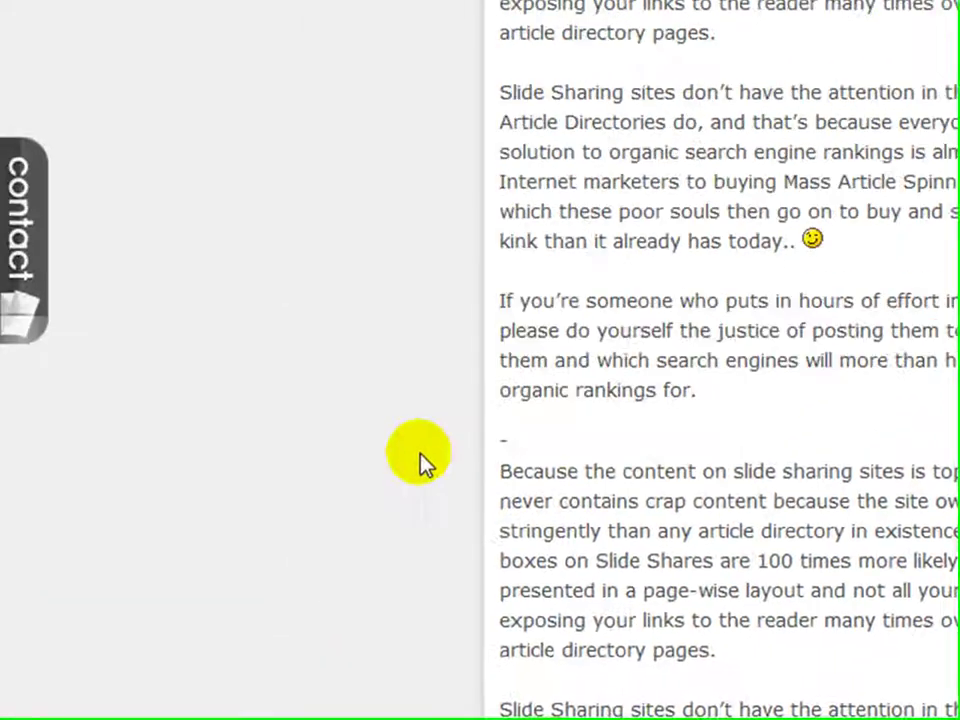
scroll(392, 455, "up", 15)
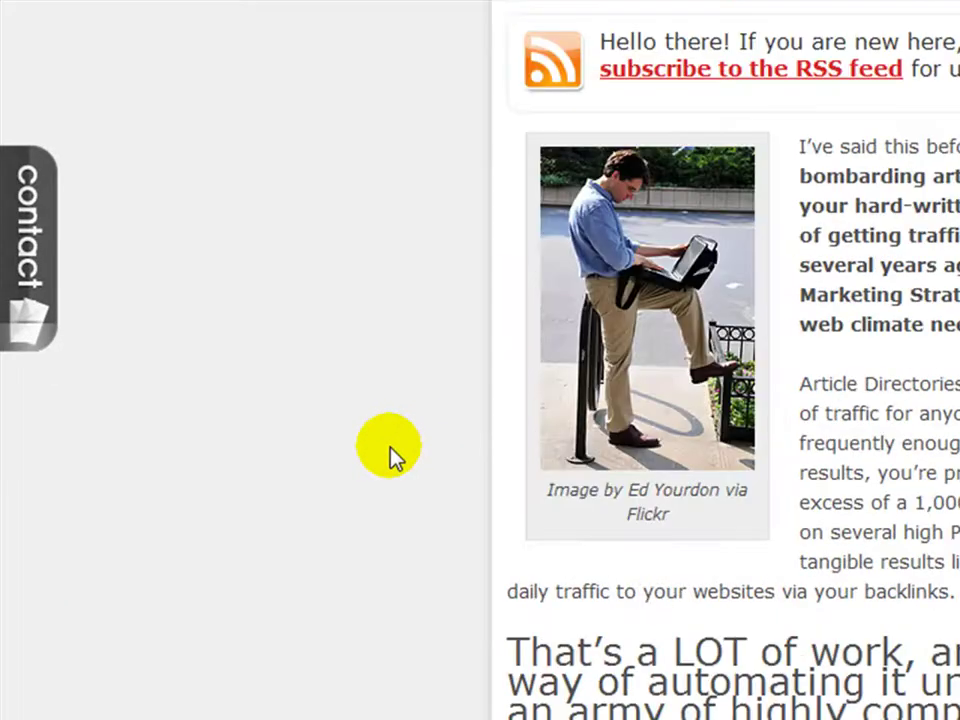
scroll(390, 455, "up", 6)
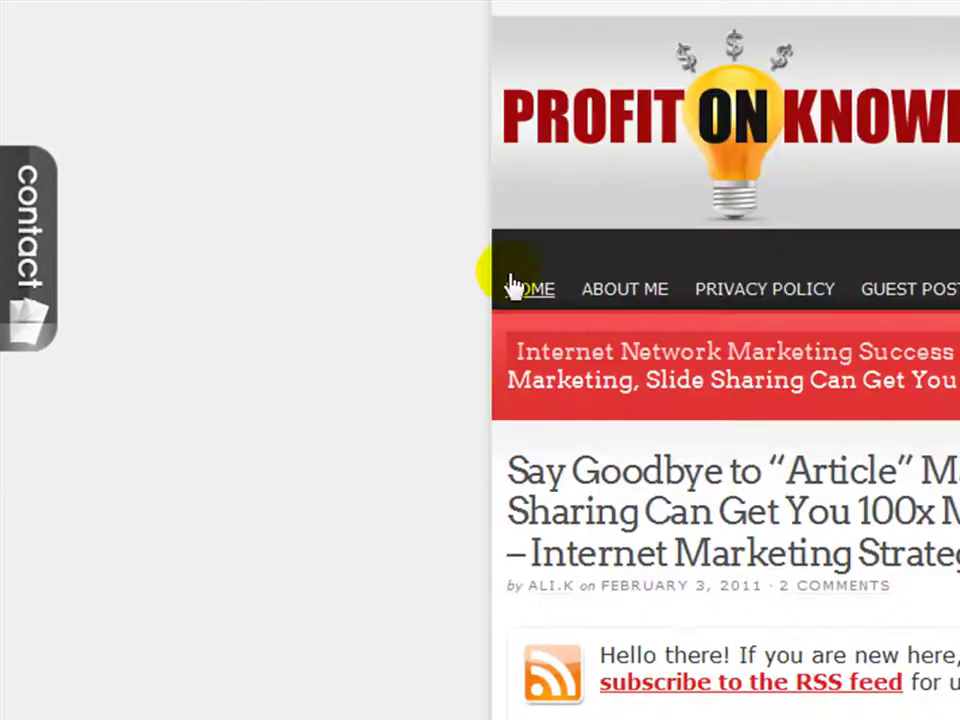
scroll(251, 630, "down", 8)
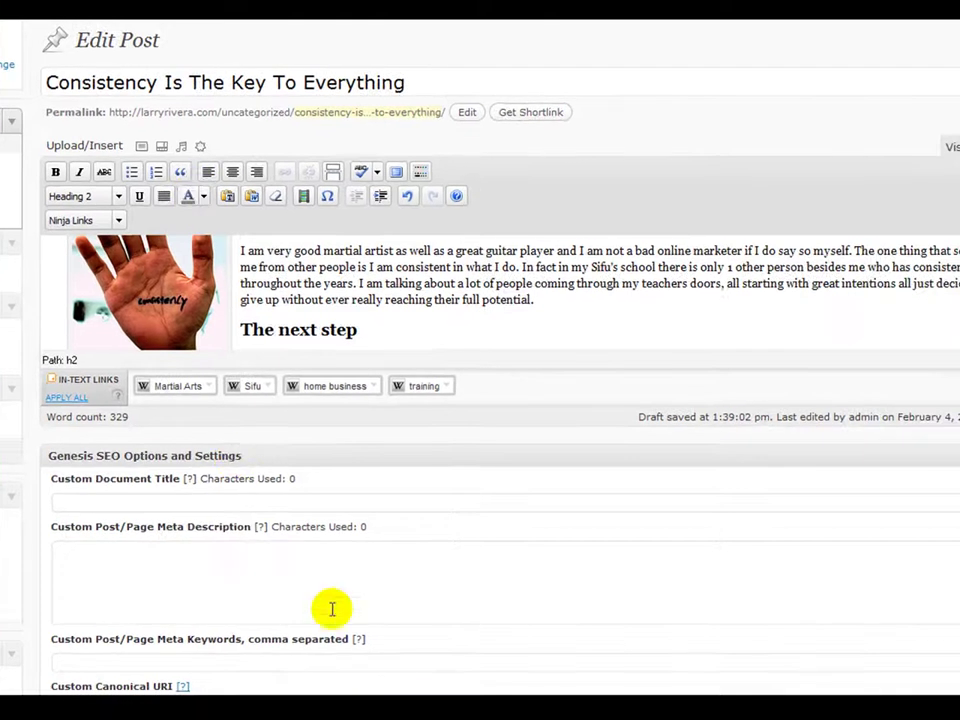
- Highlight the question "What makes one blog different from another?" in the Notepad list and put the list away
left_click(600, 708)
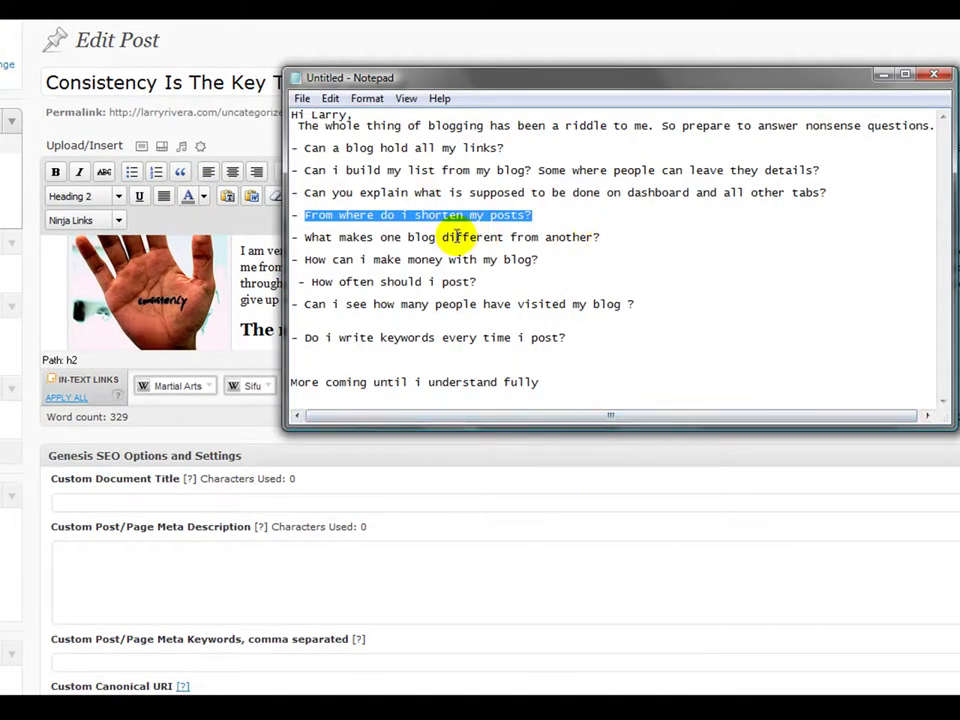
left_click_drag(628, 234, 518, 226)
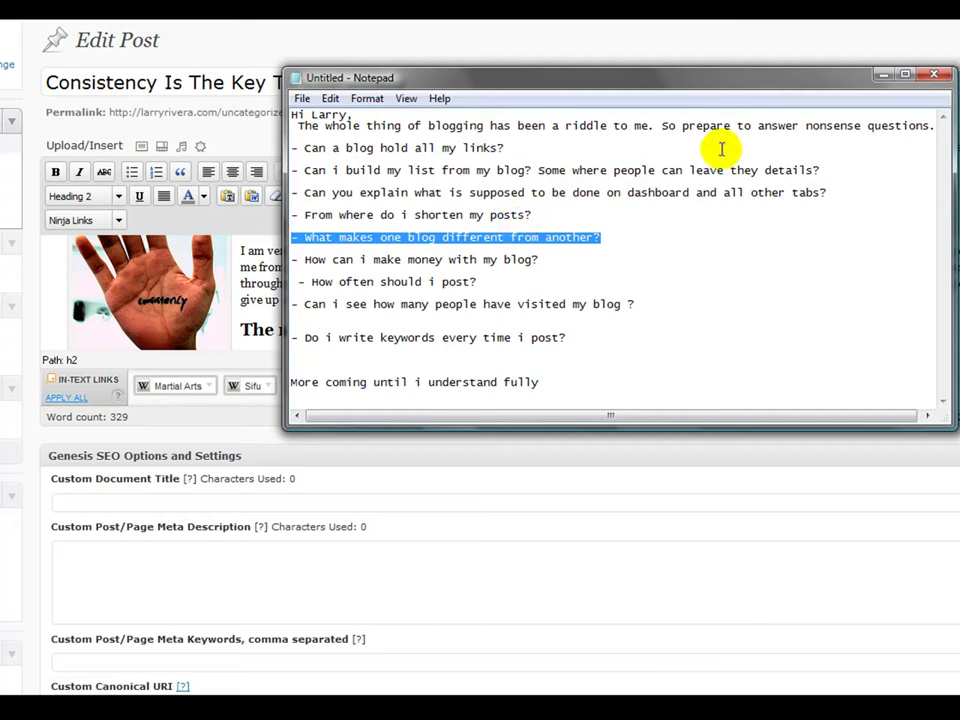
left_click(878, 74)
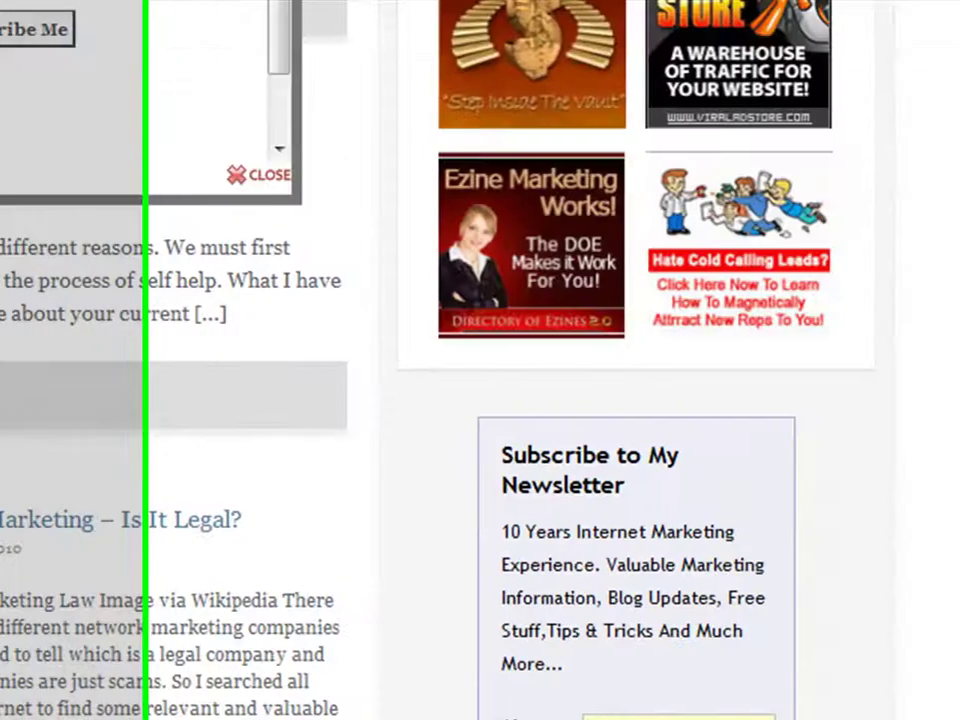
- Compare the layout and header design of the marketing blog, the guitar-themed blog, Profit On Knowledge and the Kung Fu blog
scroll(904, 528, "up", 5)
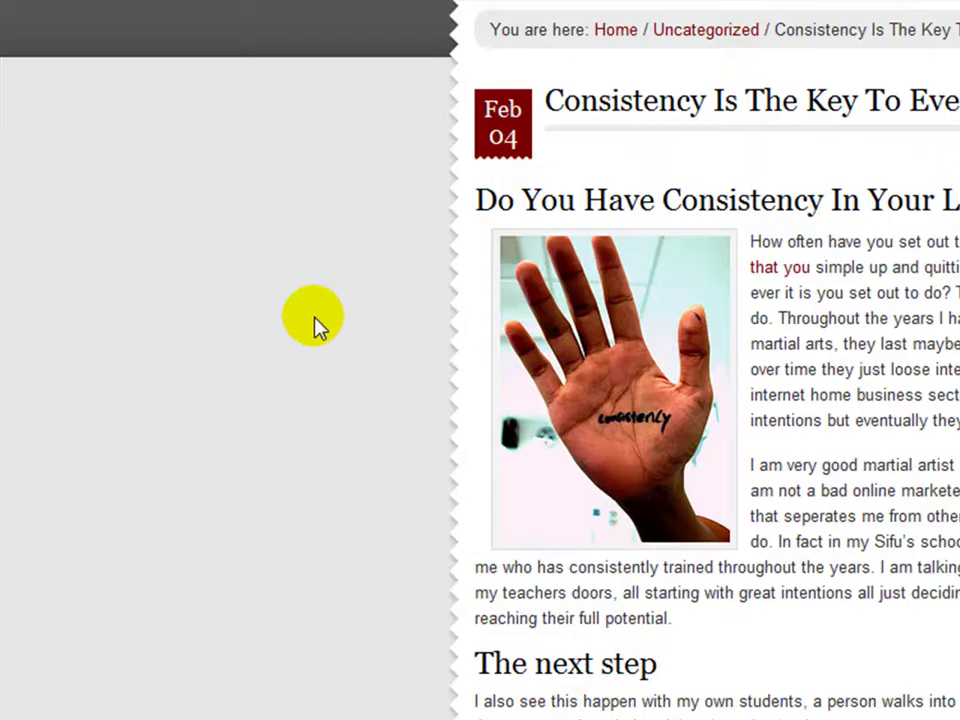
scroll(313, 325, "up", 4)
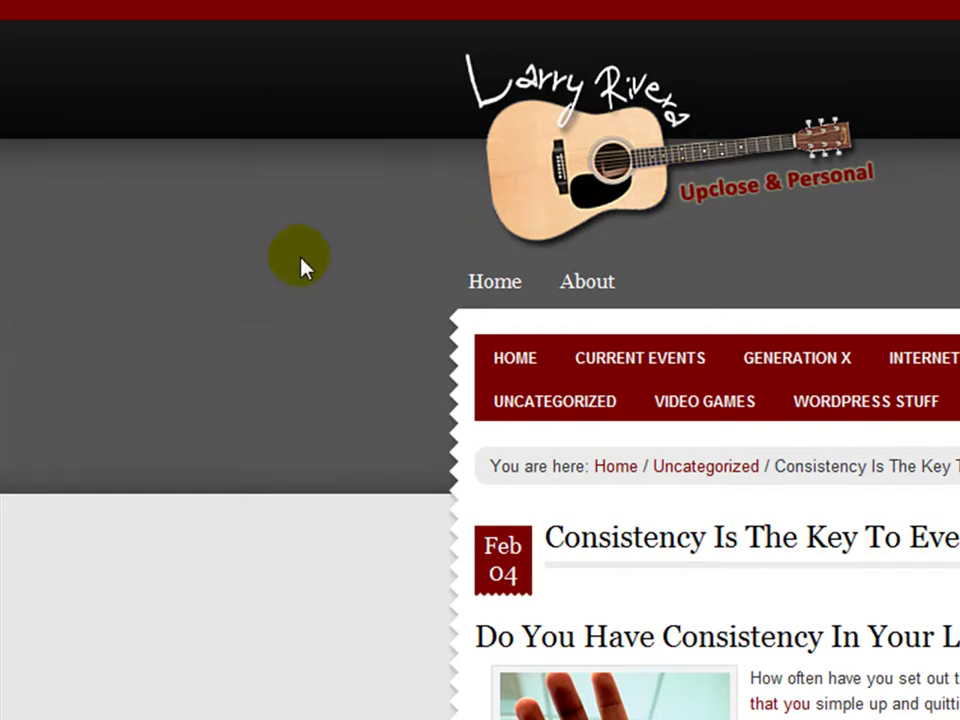
scroll(230, 222, "down", 3)
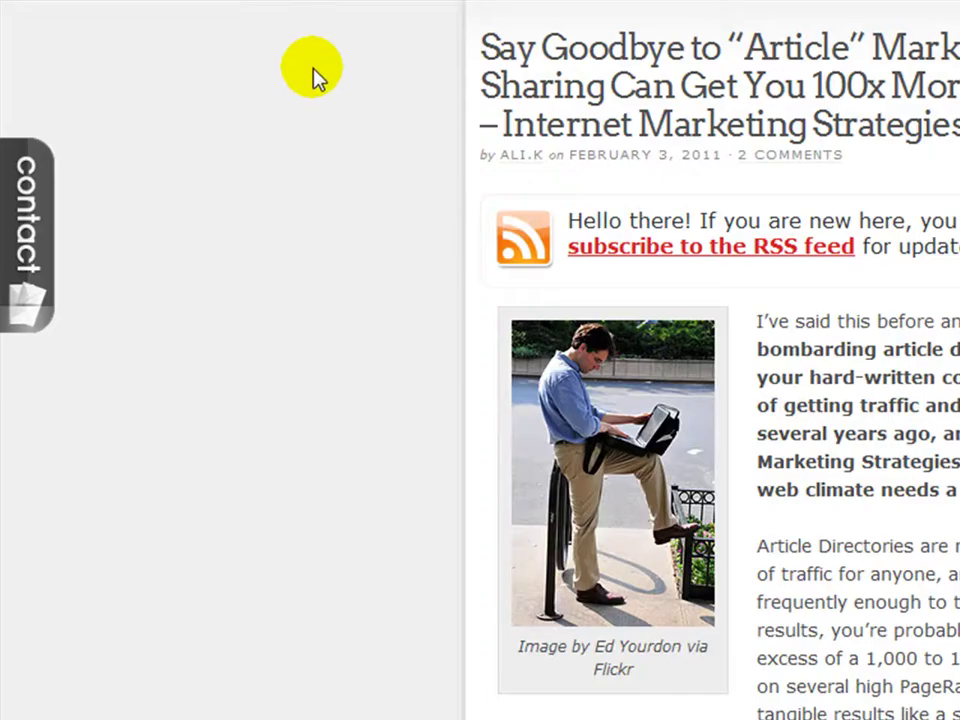
scroll(336, 135, "up", 5)
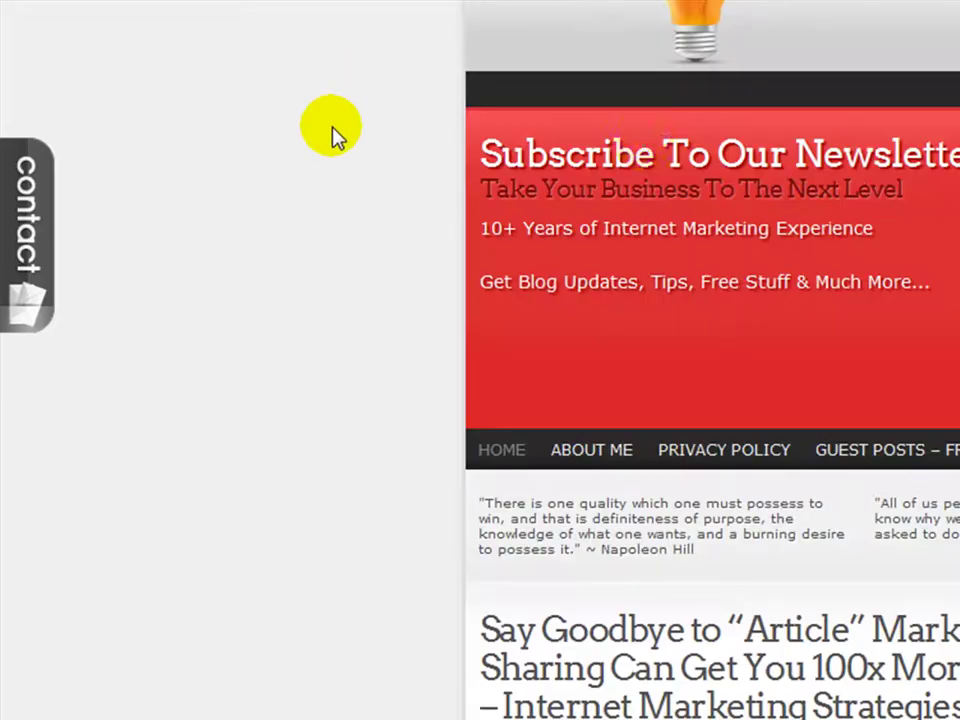
scroll(742, 262, "up", 2)
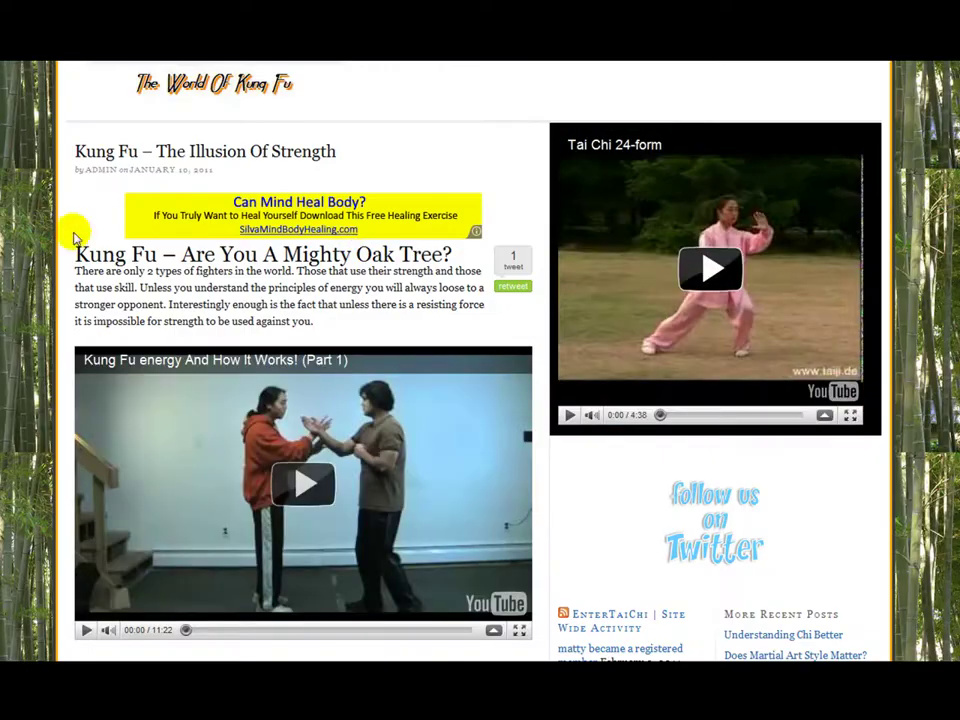
scroll(2, 232, "up", 2)
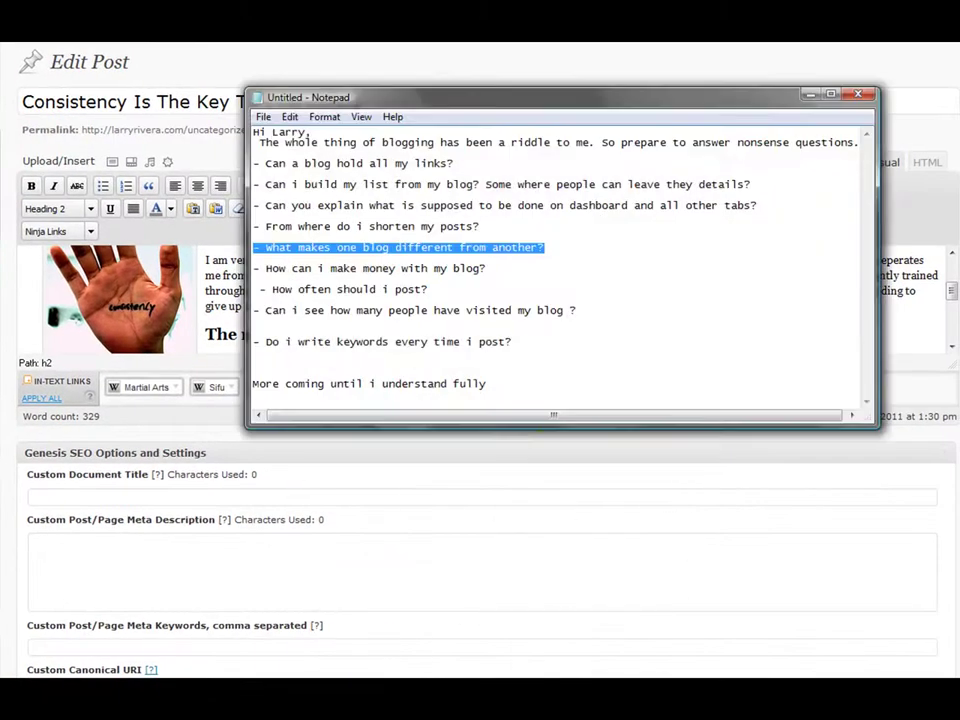
- Mark the question "How can i make money with my blog?" in the Notepad list and put the list away
left_click_drag(493, 268, 415, 252)
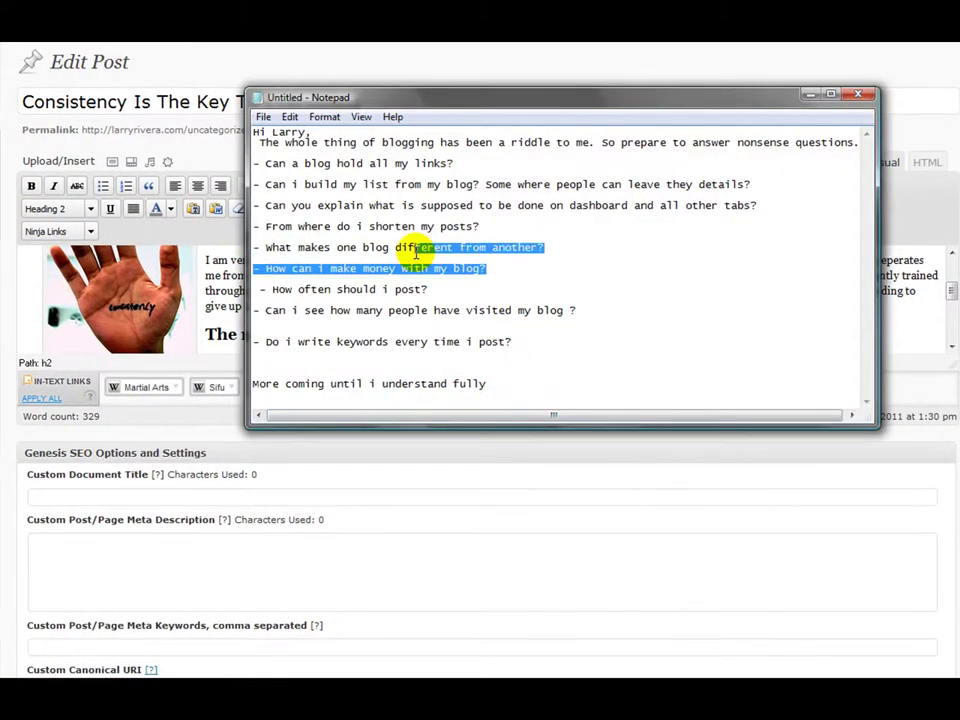
left_click(495, 281)
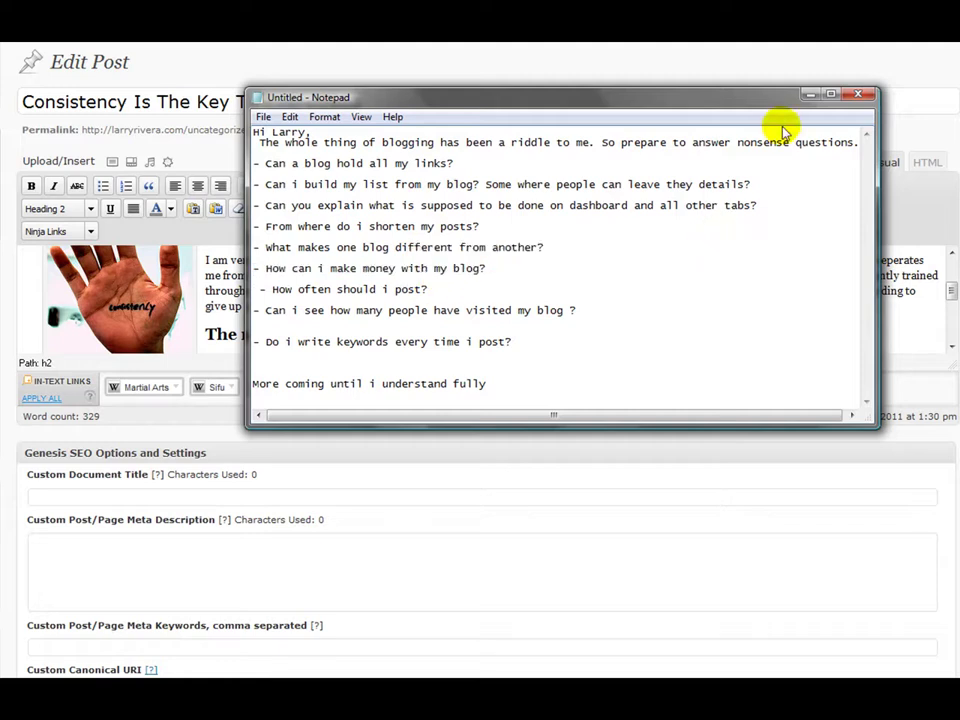
left_click(811, 94)
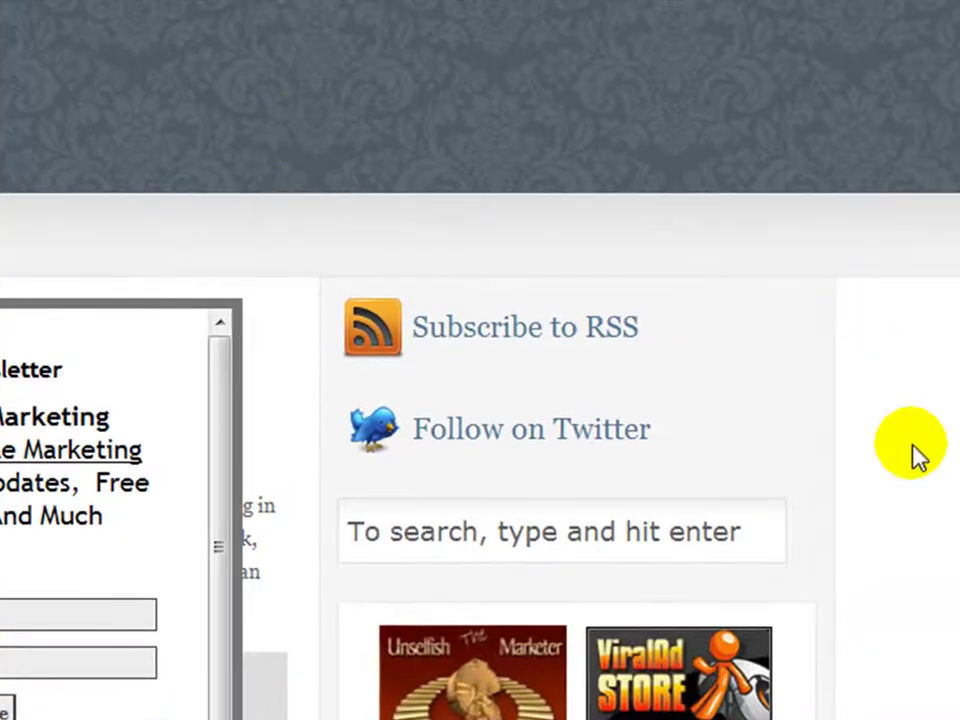
- Examine the sidebar banner ads and the name and email fields of the newsletter sign-up form on the marketing blog
scroll(911, 450, "down", 2)
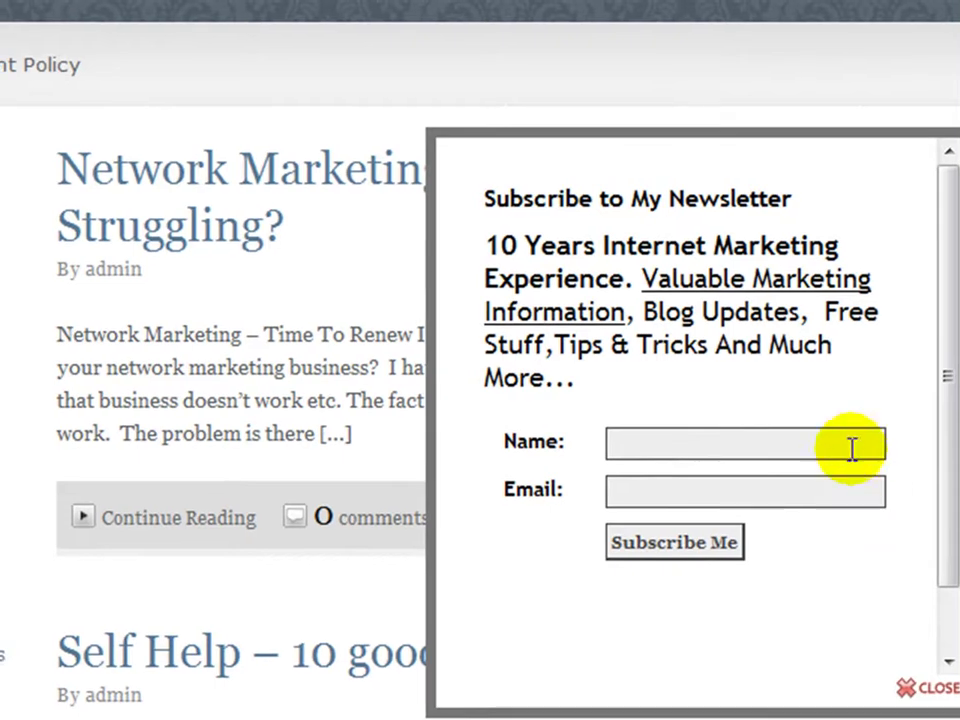
left_click(850, 445)
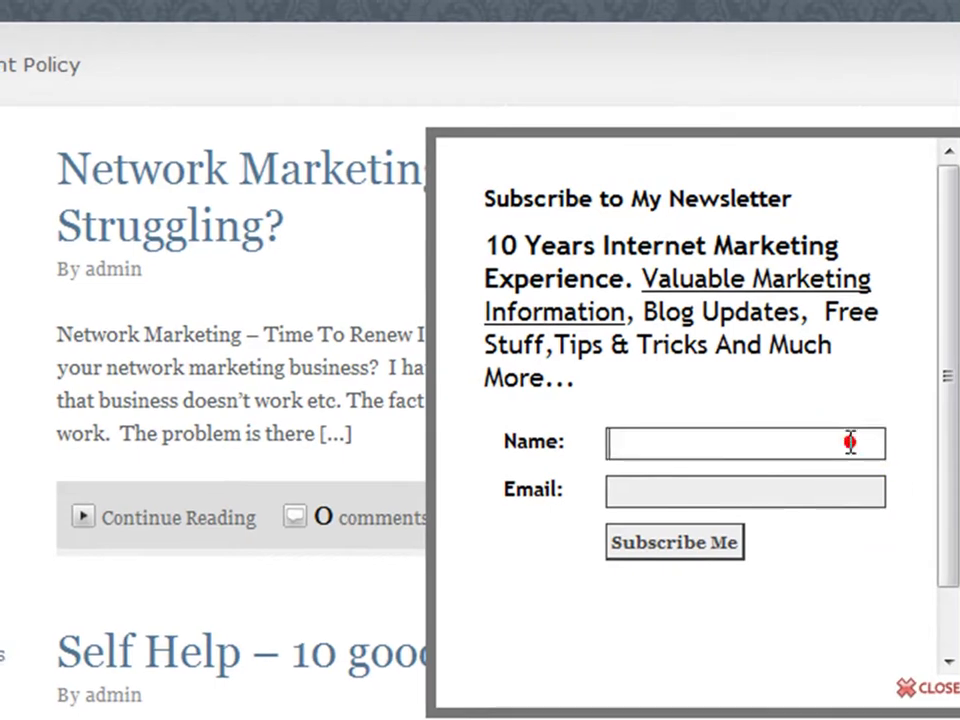
left_click(836, 489)
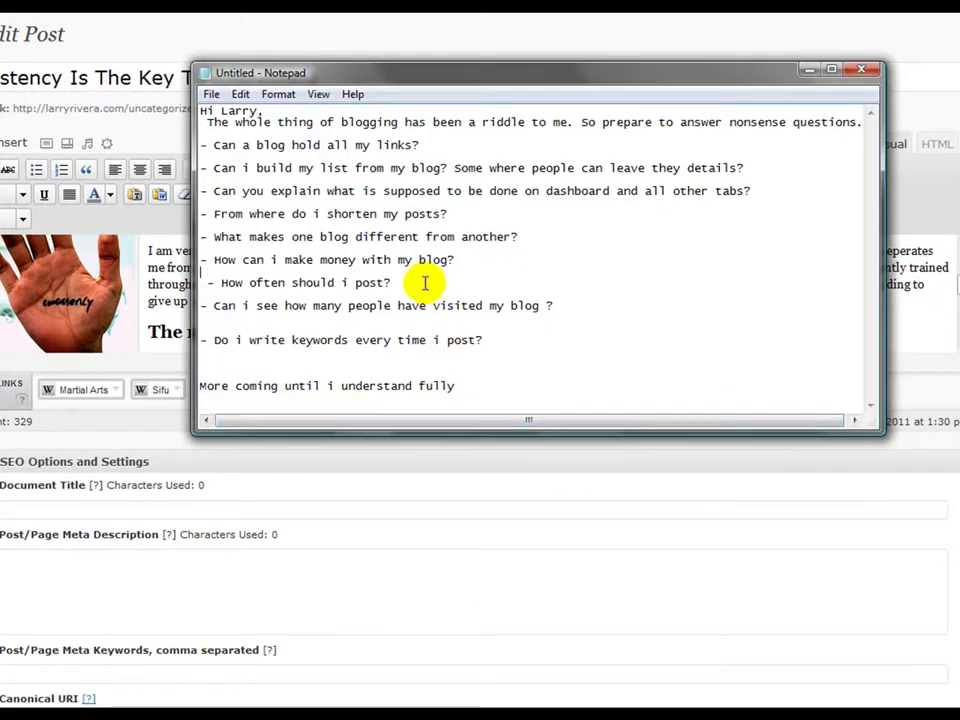
- Highlight the questions "How often should i post?" and "Can i see how many people have visited my blog ?" in turn in Notepad
left_click_drag(333, 287, 222, 284)
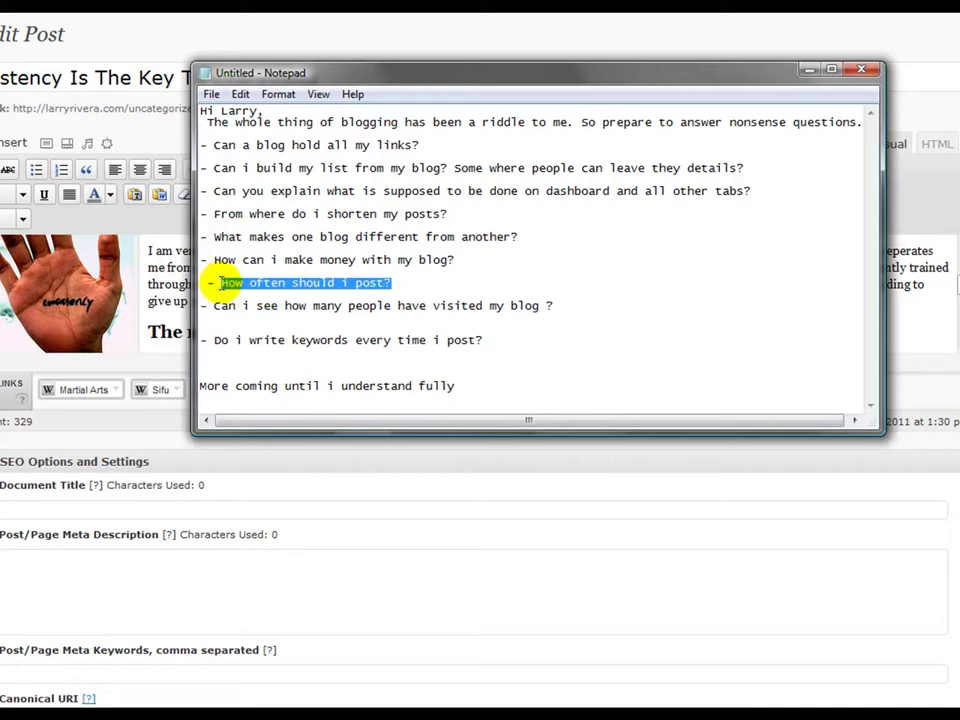
left_click(808, 72)
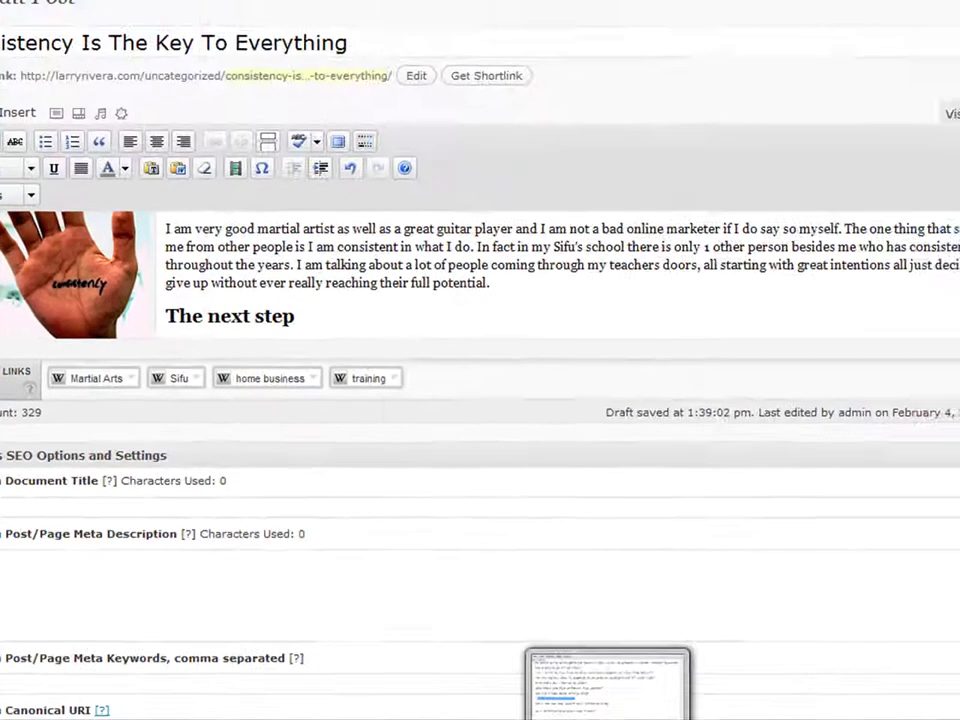
left_click(736, 716)
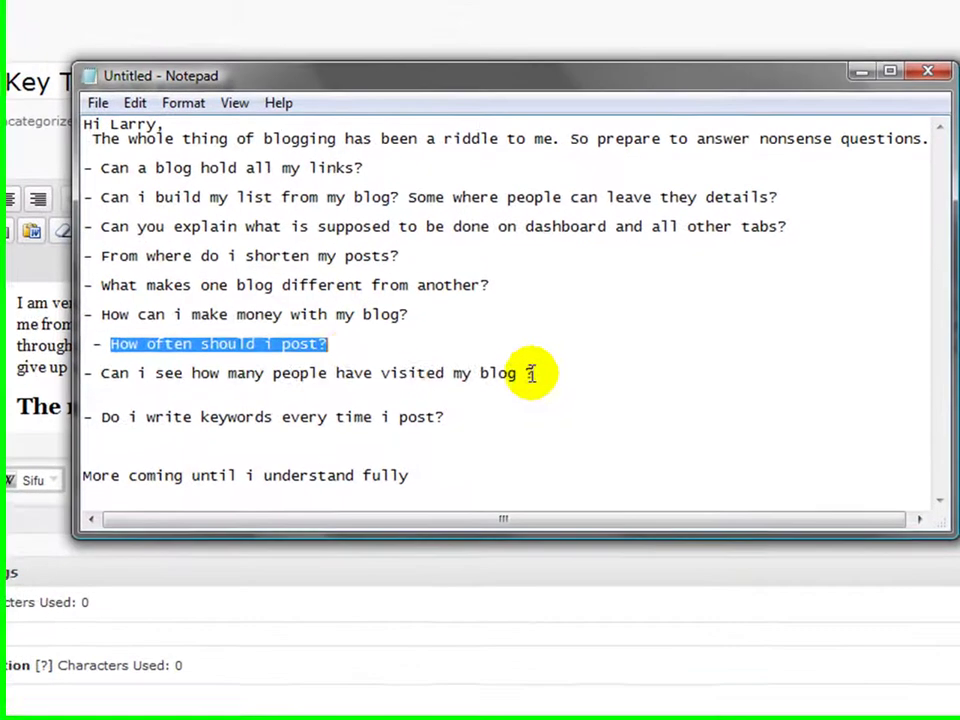
left_click_drag(598, 288, 446, 272)
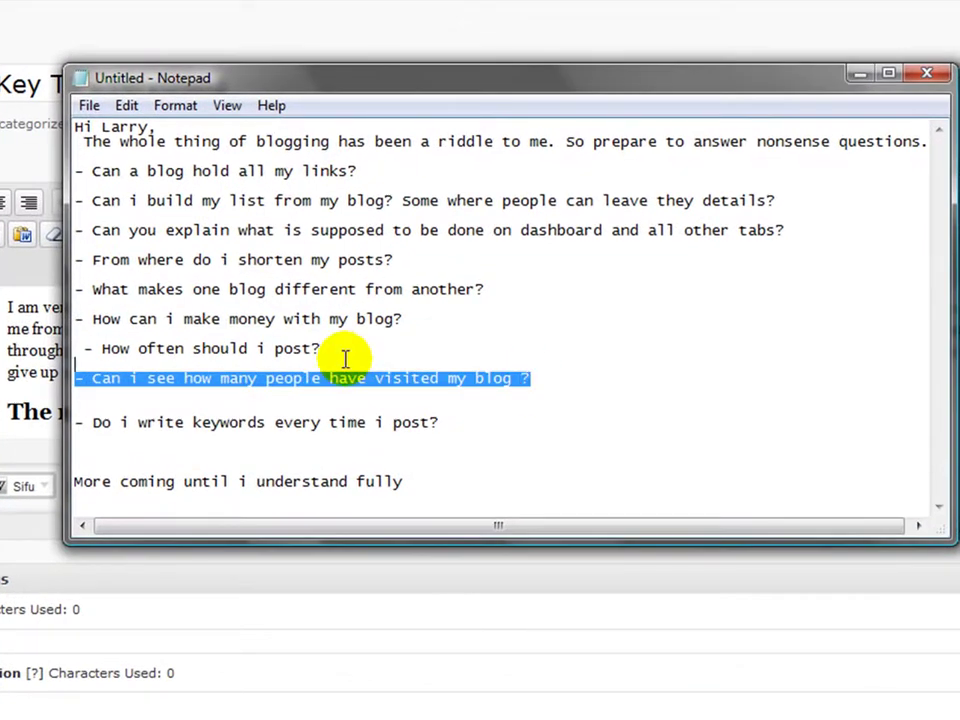
left_click(553, 379)
left_click_drag(540, 379, 88, 380)
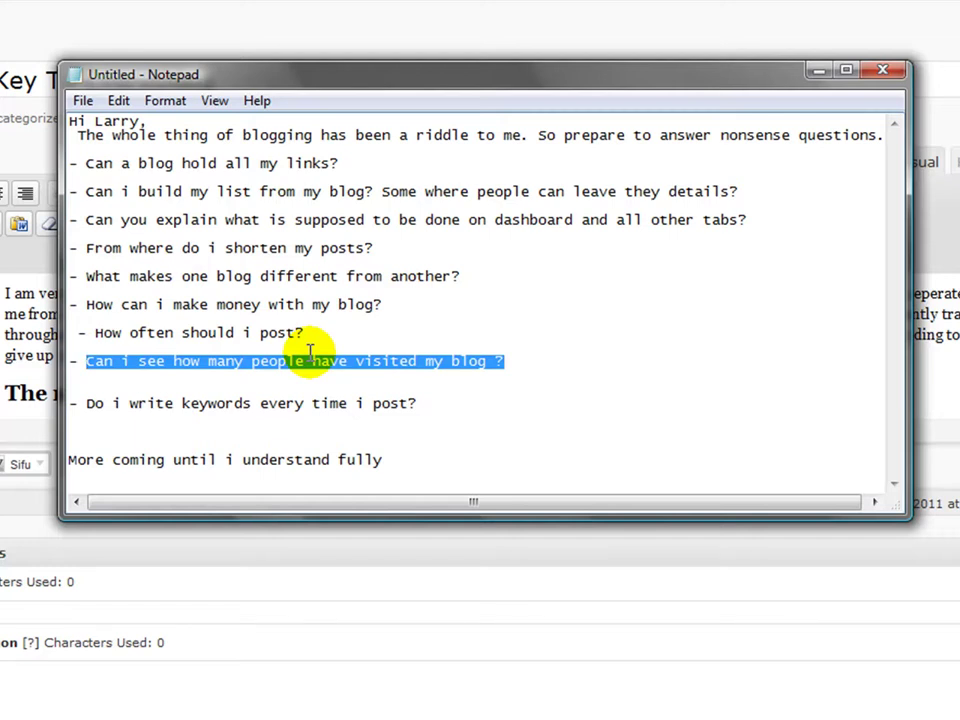
- Highlight the question "Do i write keywords every time i post?" in the Notepad list and put the list away
left_click(501, 420)
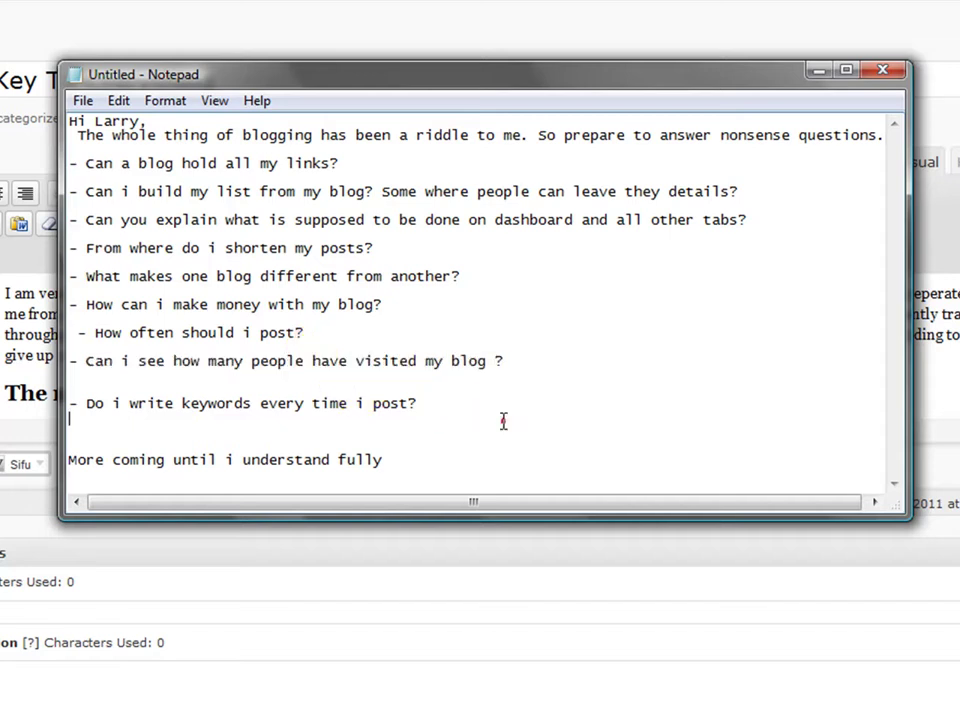
left_click_drag(449, 401, 88, 403)
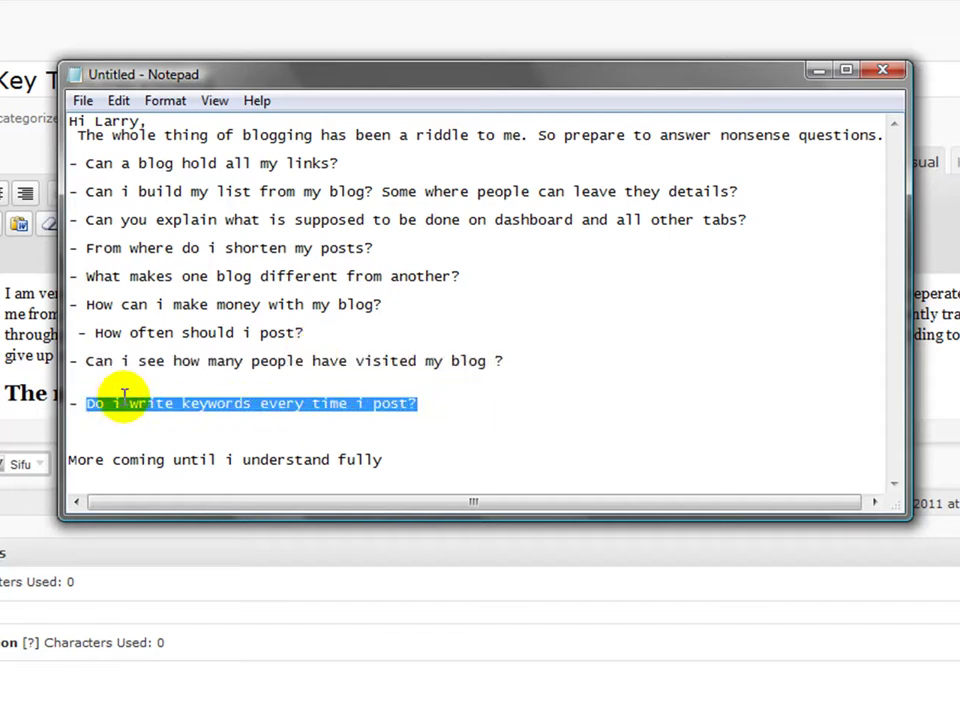
left_click(816, 70)
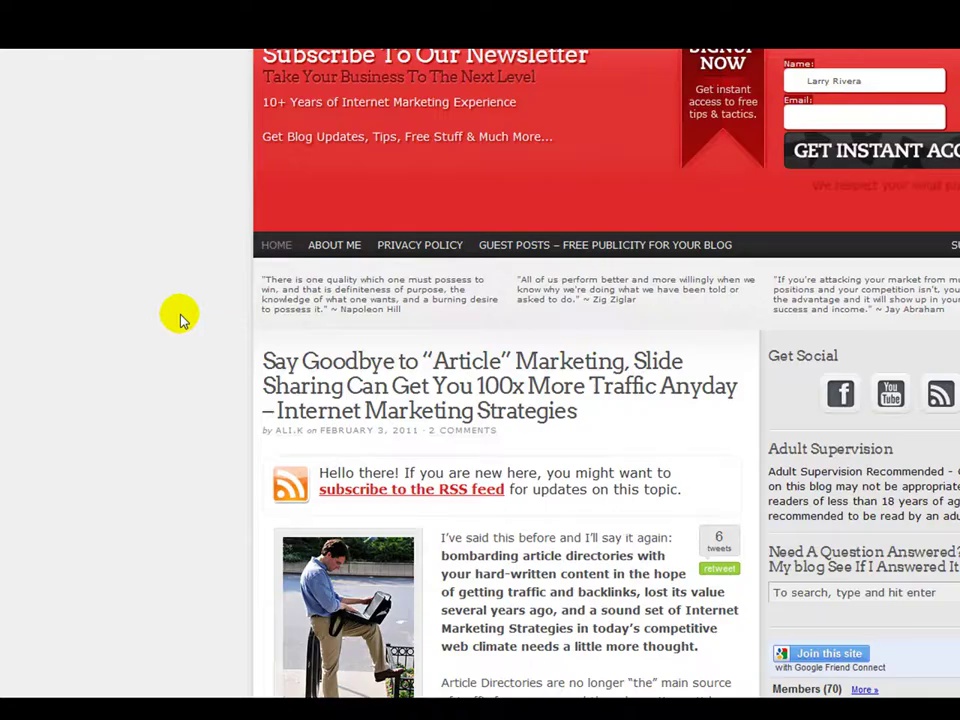
- Open the post "Network Marketing Blog – Don't Be A Parrot" on Profit On Knowledge and highlight the keyword "Network Marketing Blog" in its title
scroll(180, 317, "down", 10)
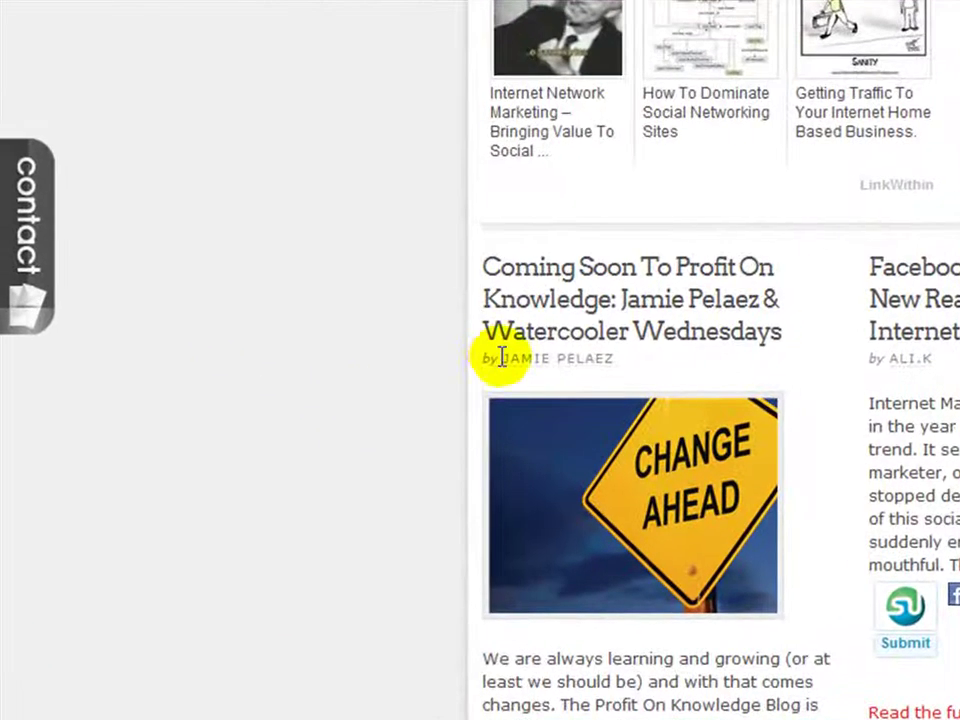
scroll(261, 392, "down", 6)
left_click(528, 401)
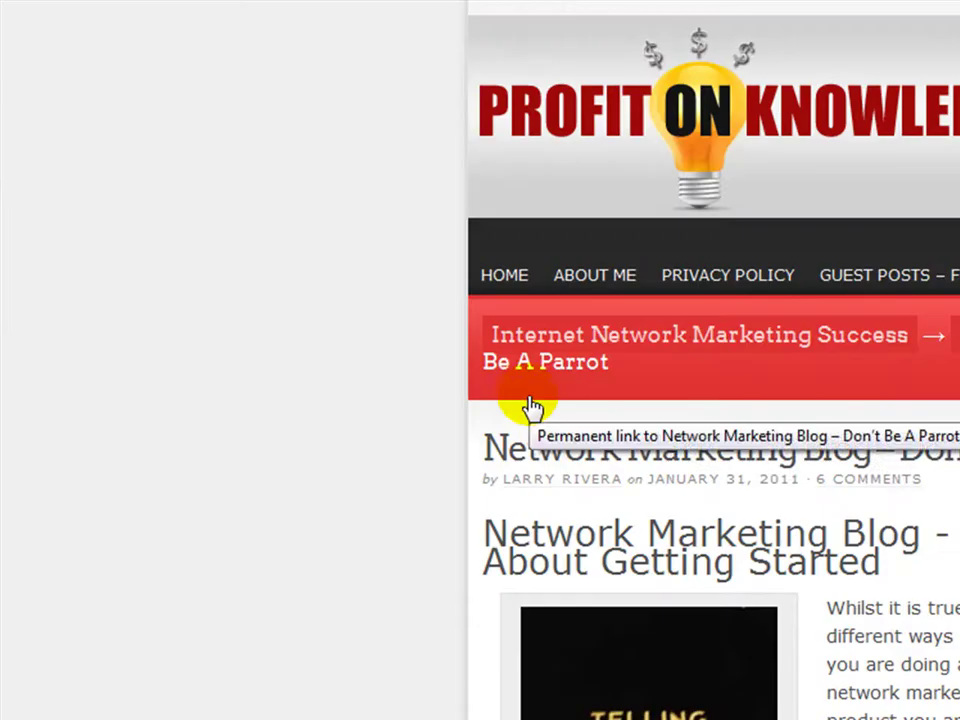
left_click_drag(872, 450, 493, 444)
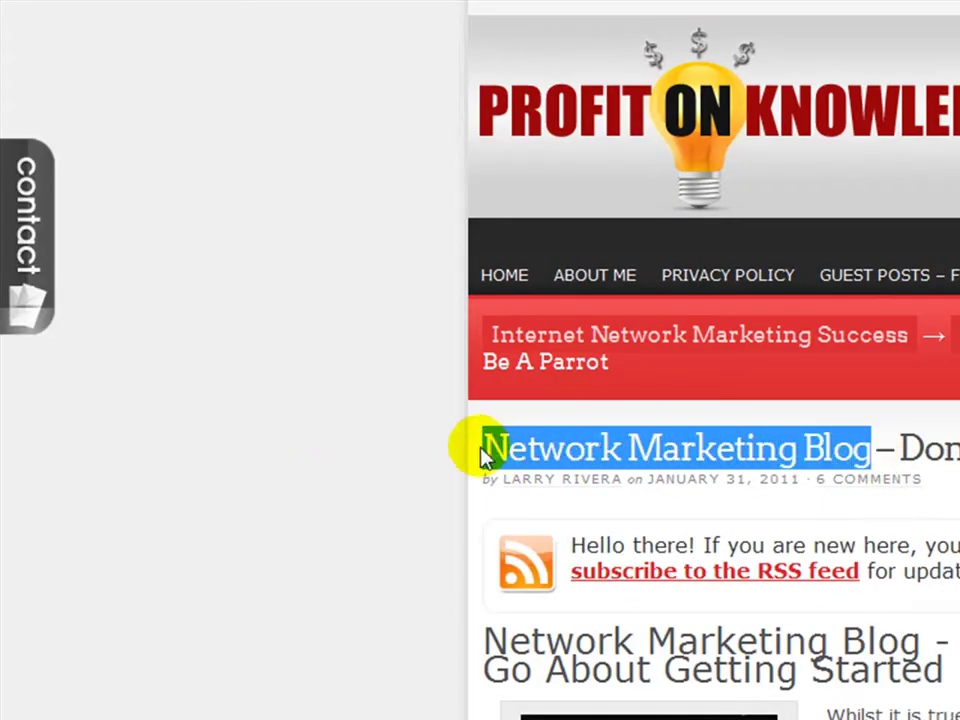
scroll(368, 488, "down", 2)
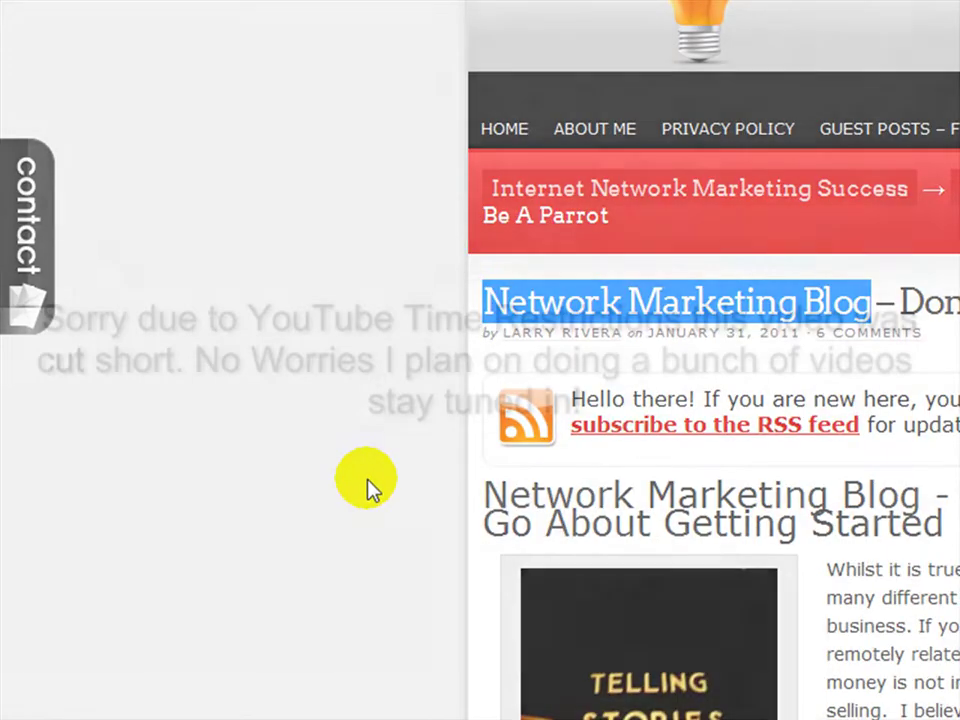